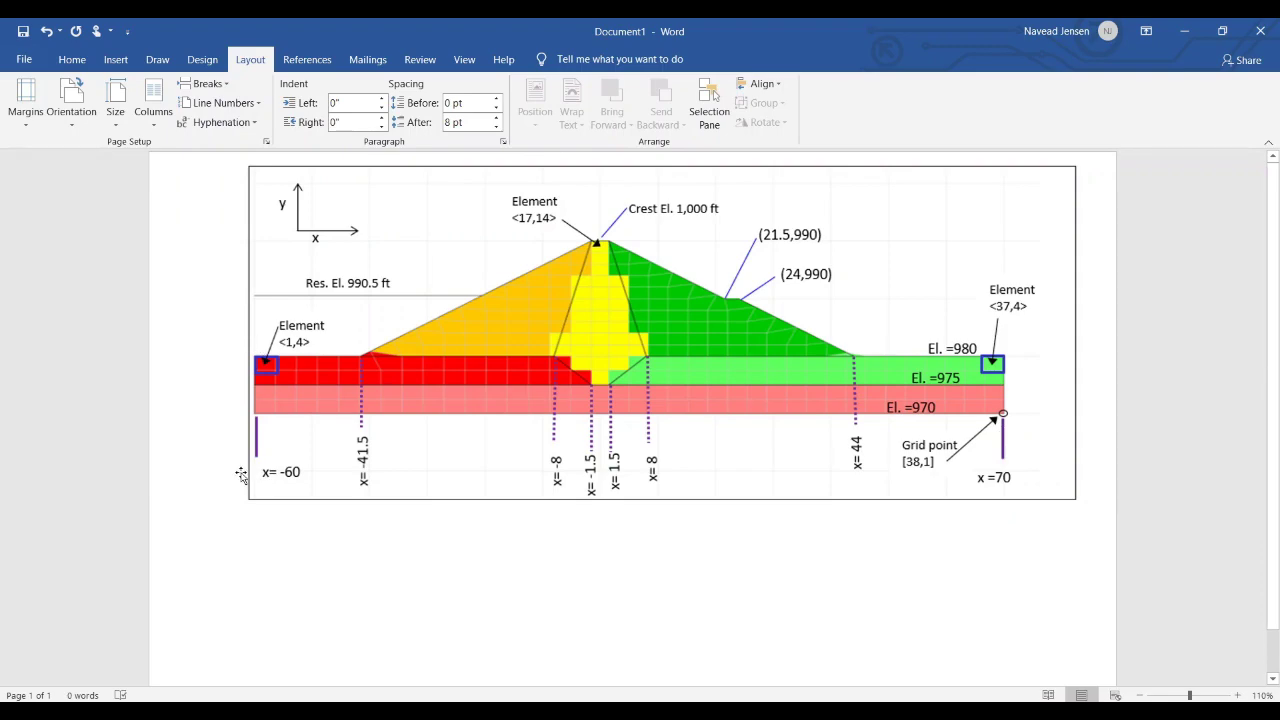
Launch FLAC 8.1 64-bit from the "For mesh building video" folder and continue in demonstration mode
mouse_move(595, 690)
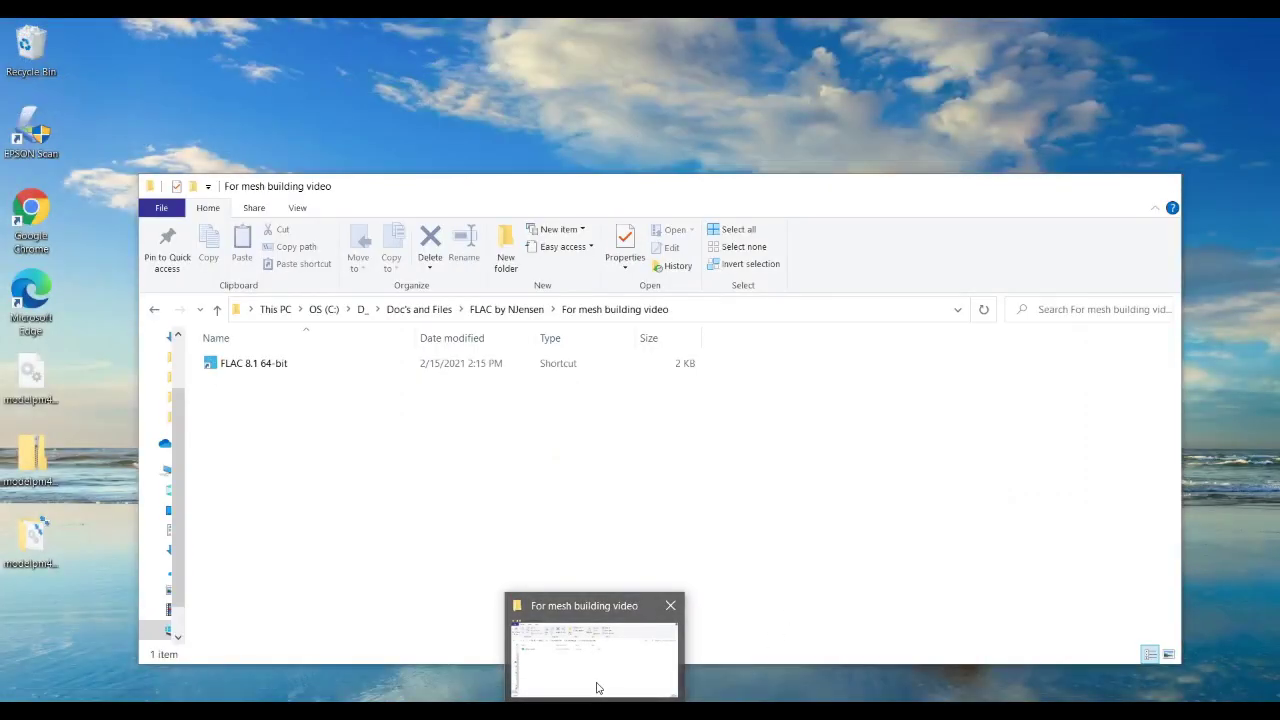
click(597, 688)
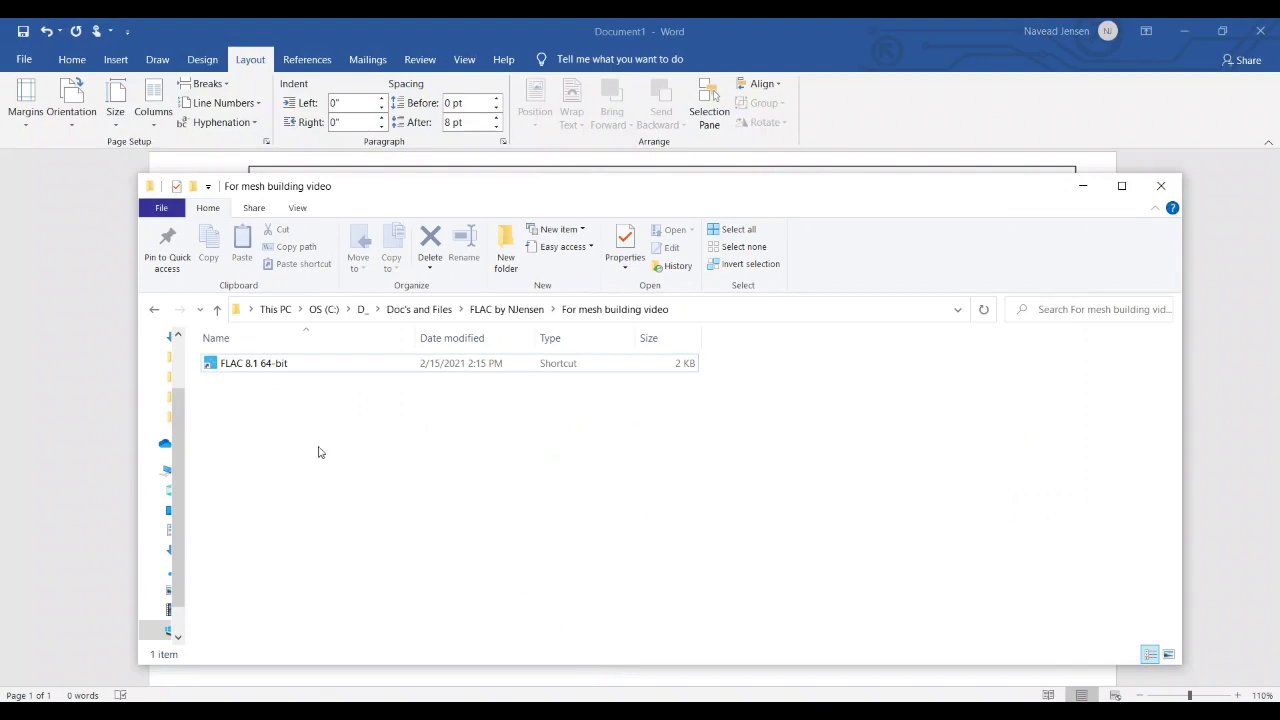
click(235, 366)
double_click(235, 366)
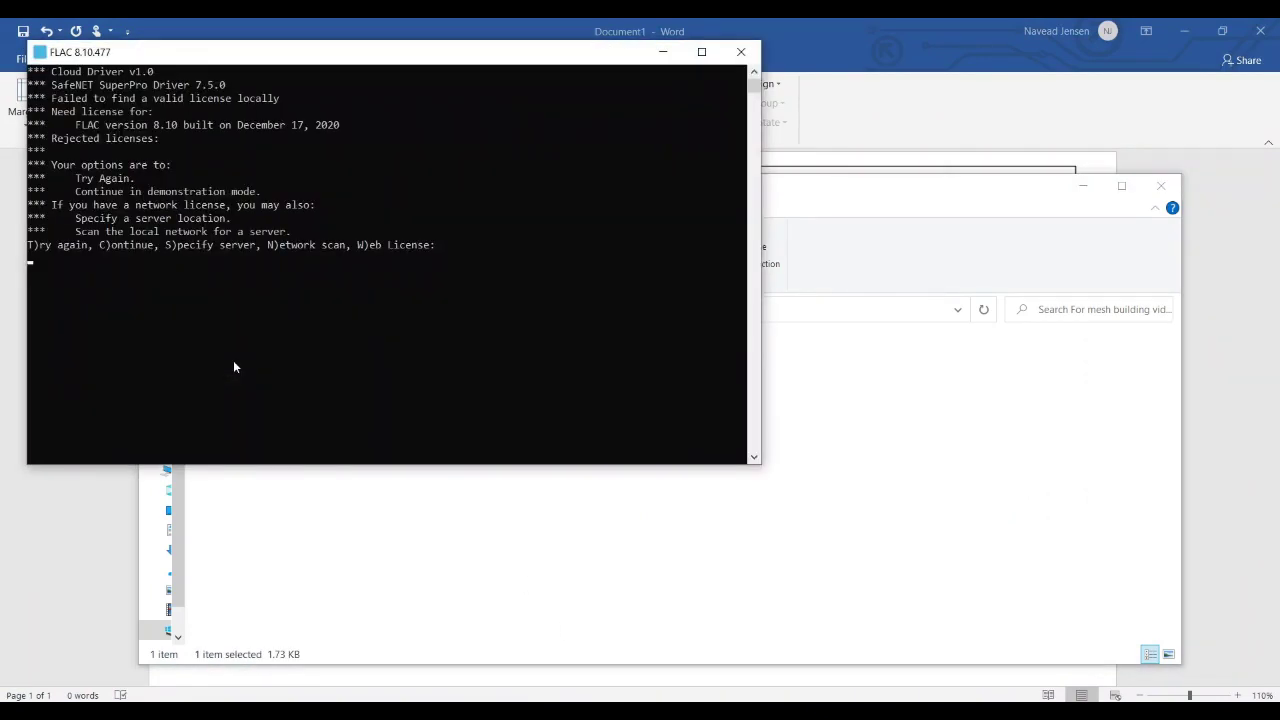
key(c)
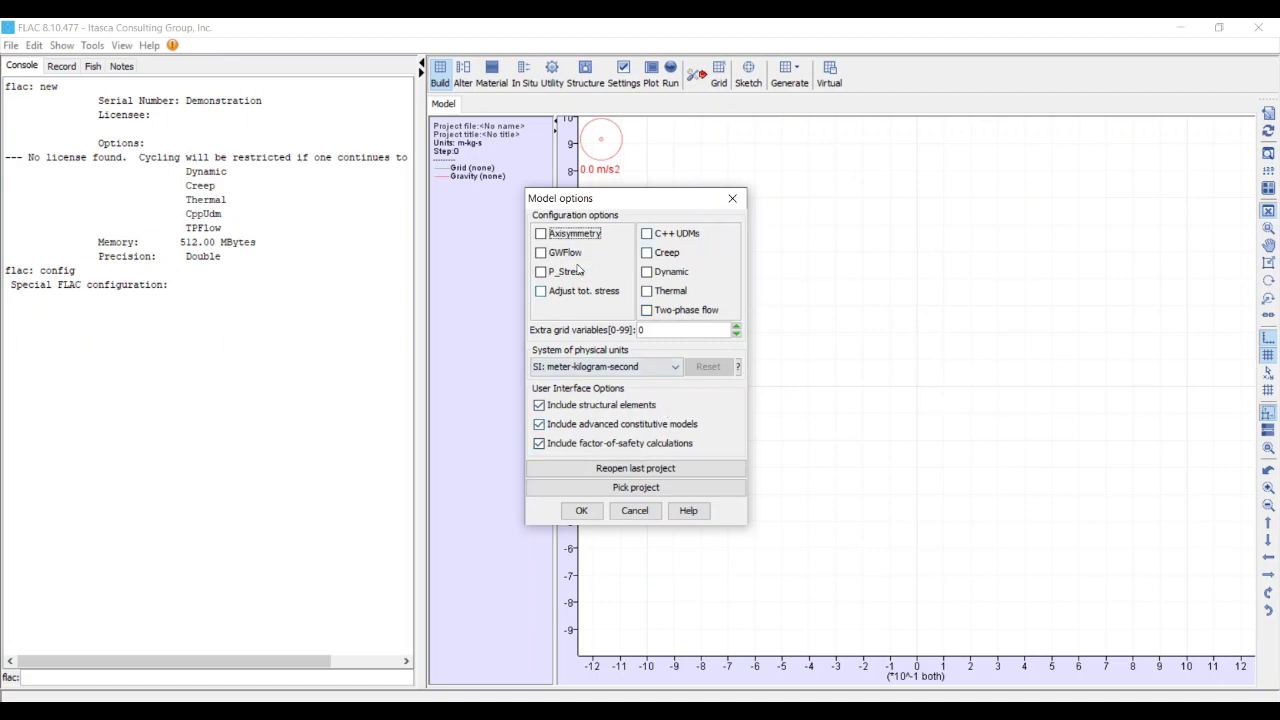
Enable the GWFlow, Dynamic and Adjust tot. stress configuration options for the new model
click(540, 255)
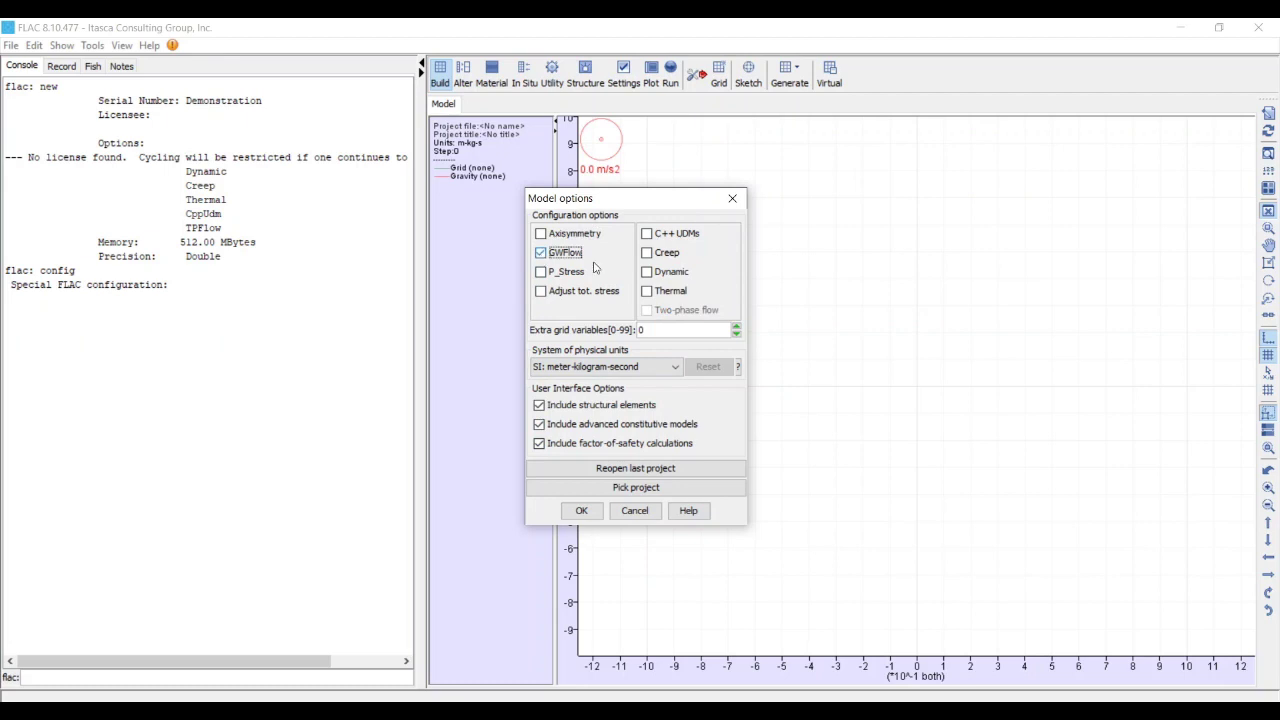
click(650, 274)
click(545, 291)
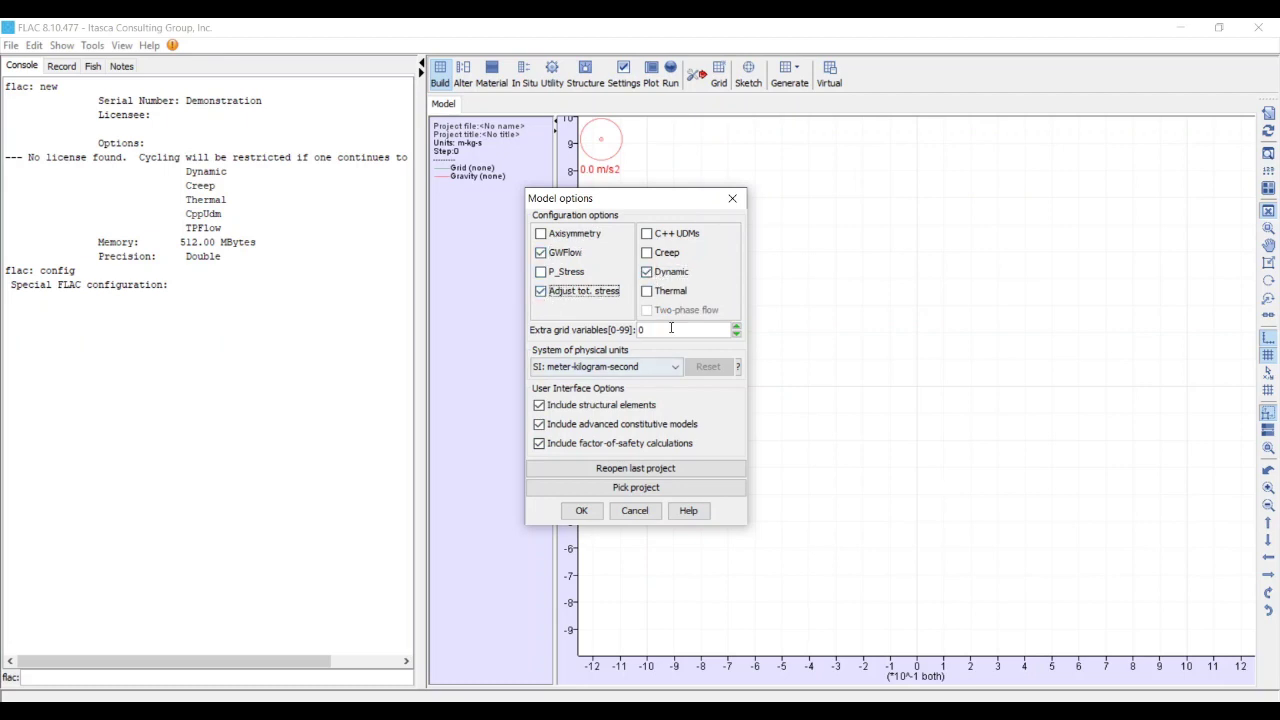
Set 95 extra grid variables and Imperial foot-slug-second units, and accept the model options
drag(671, 328, 607, 328)
text(9)
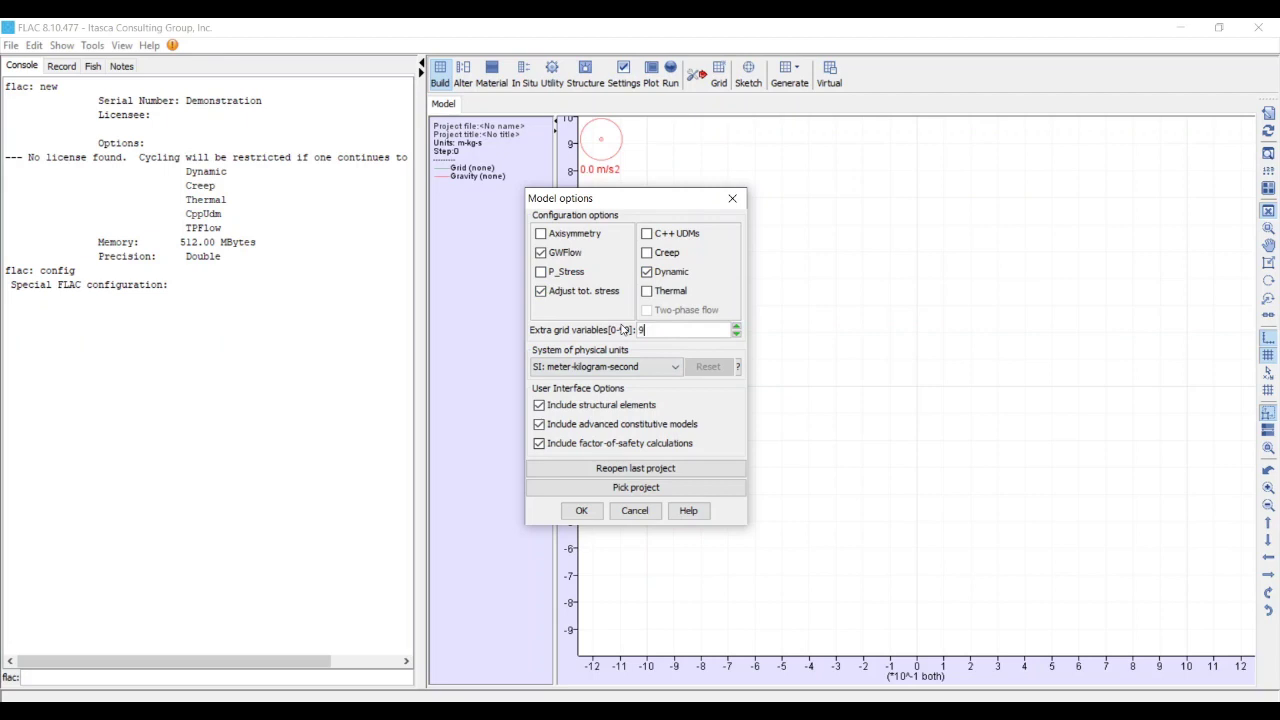
text(5)
click(676, 368)
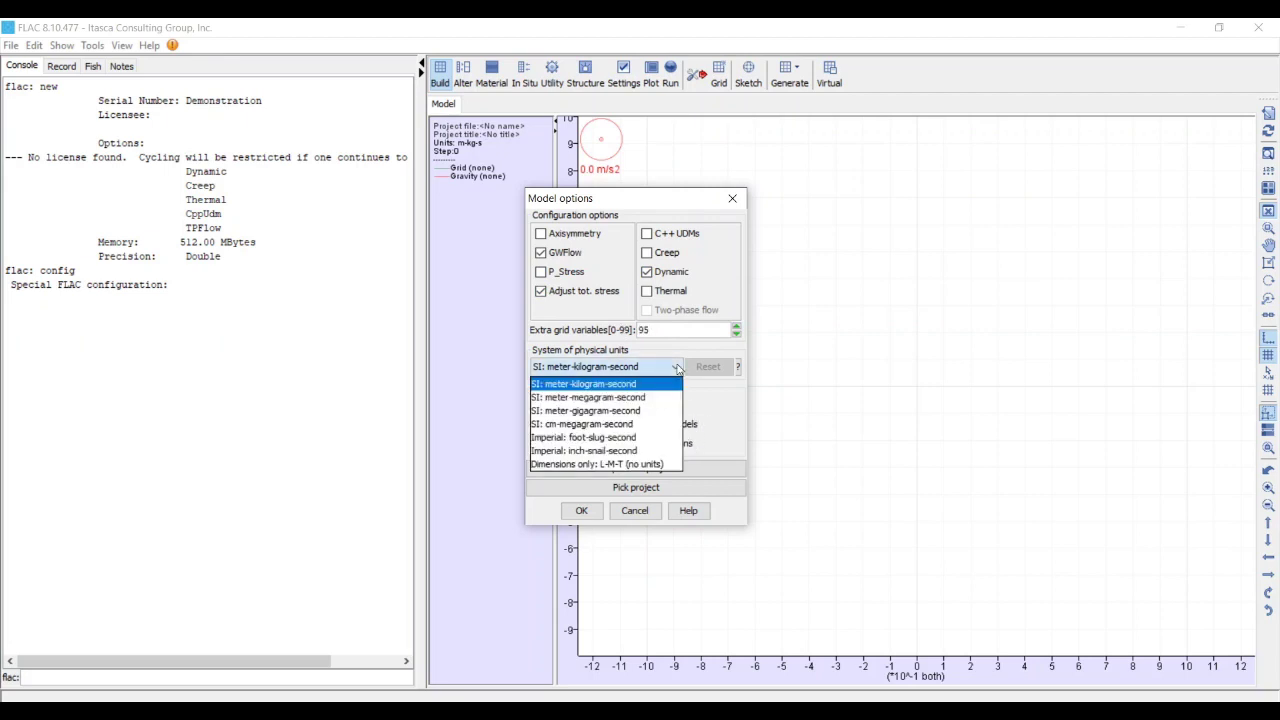
click(636, 437)
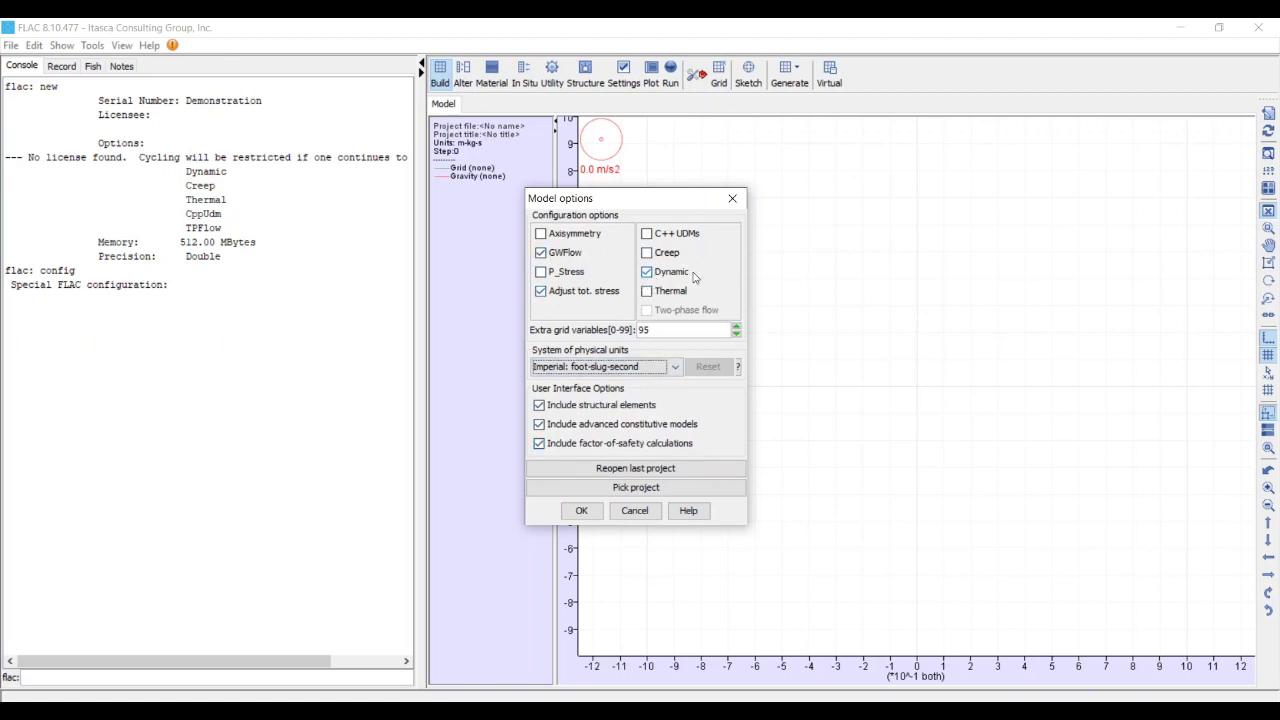
click(540, 254)
click(584, 514)
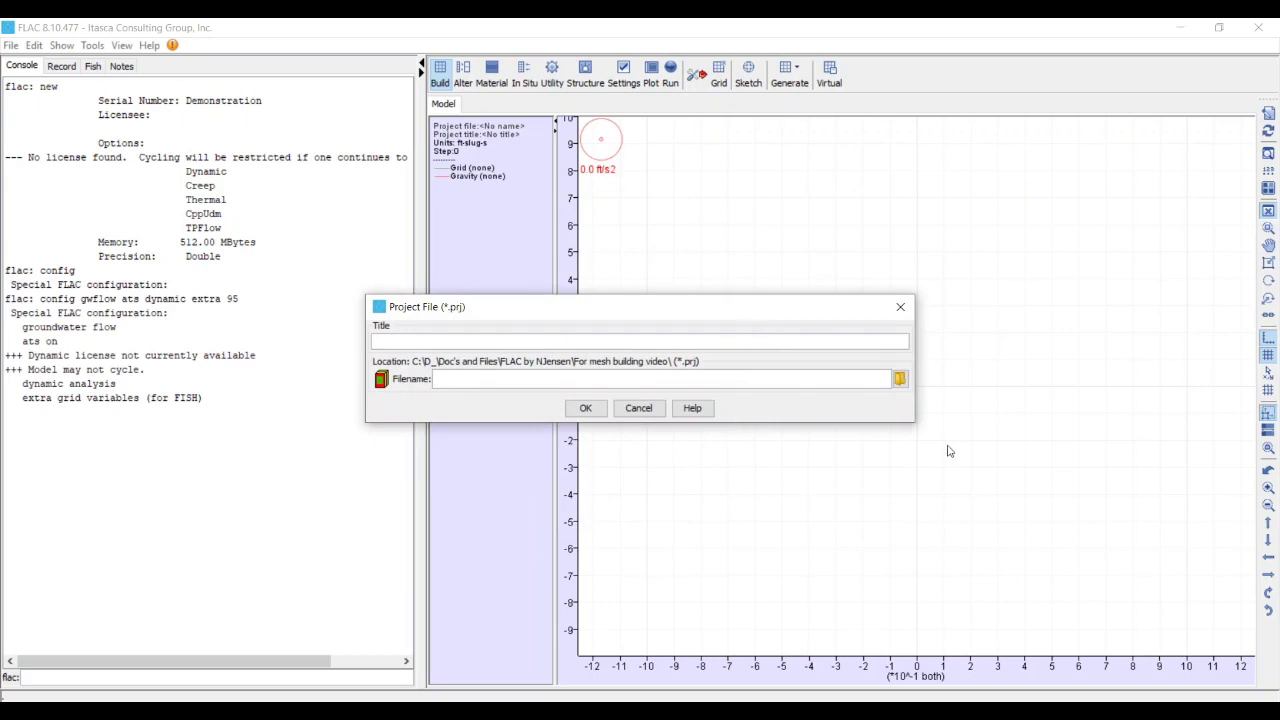
Save the project file as mesh_building.prj in the "For mesh building video" folder and widen the model view
click(900, 380)
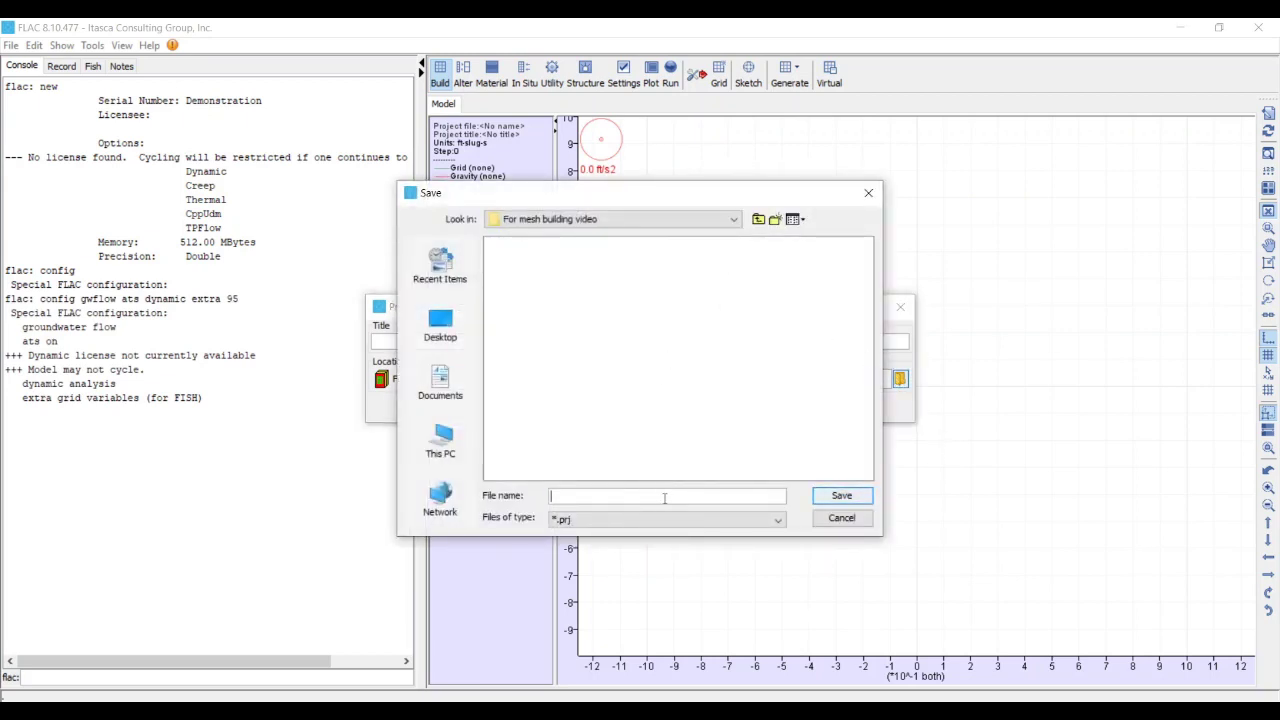
text(mesh_building.prj)
click(830, 496)
click(588, 406)
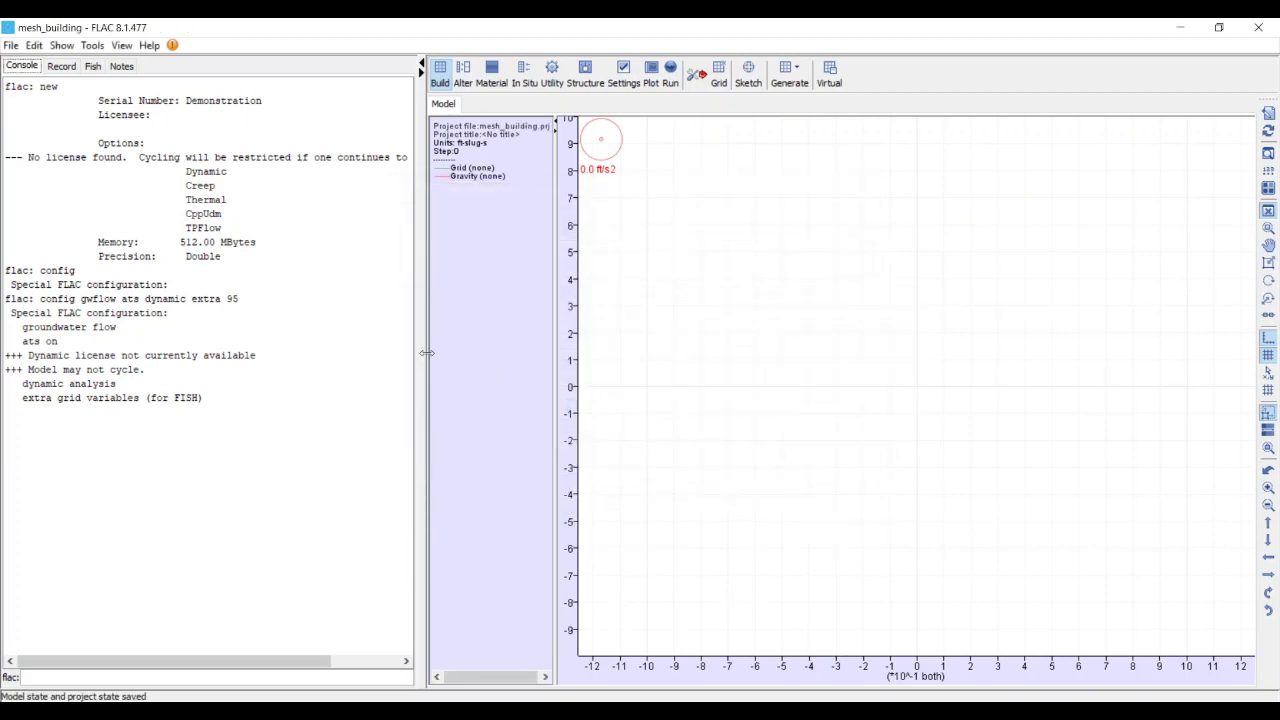
drag(425, 350, 251, 344)
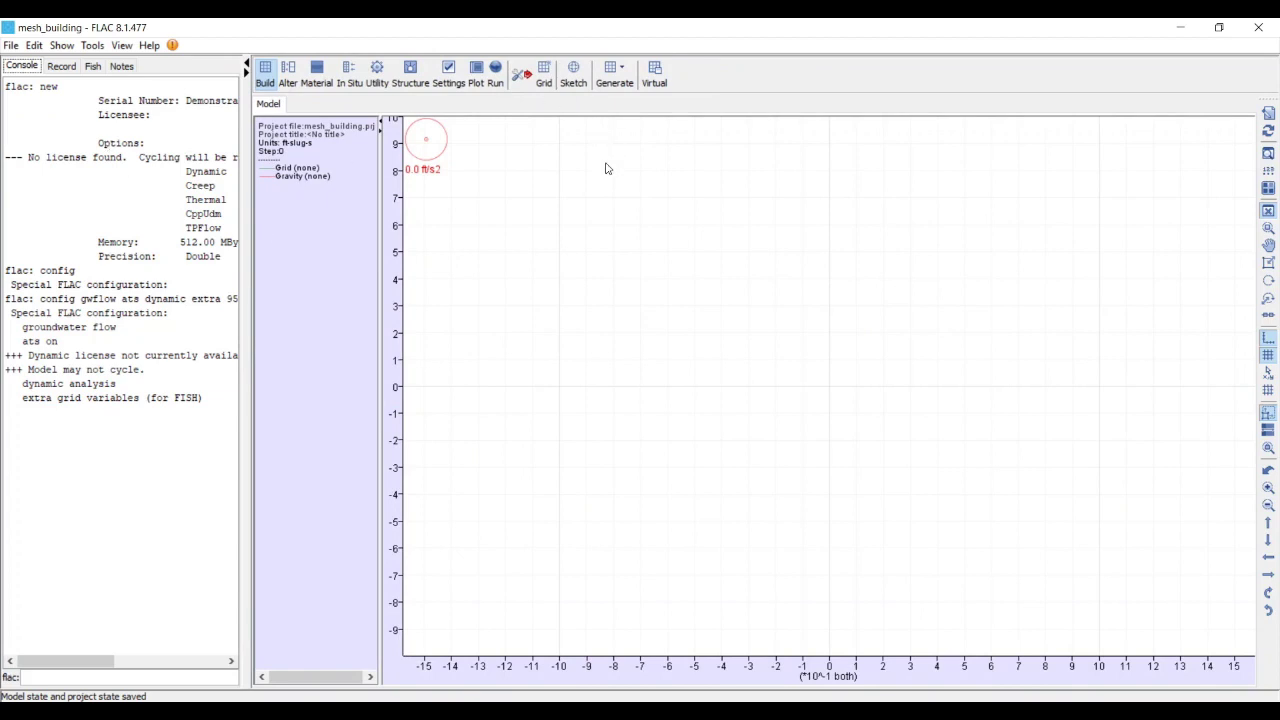
click(626, 78)
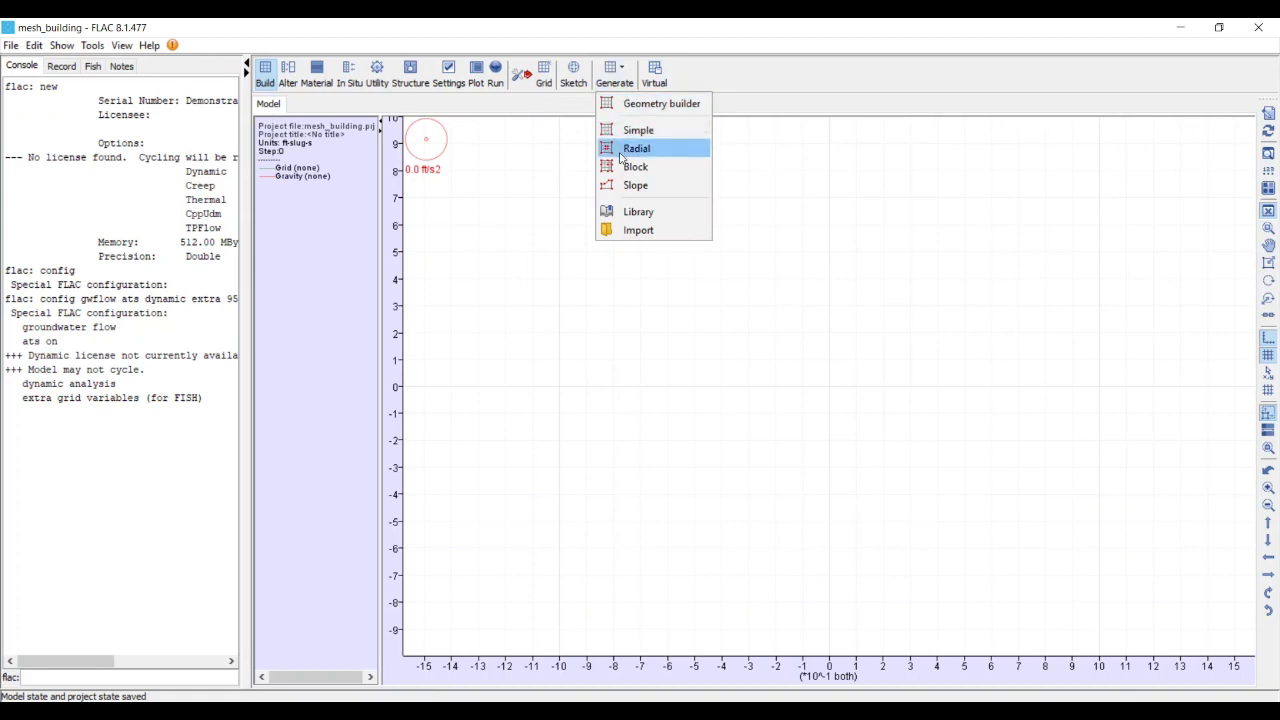
click(655, 76)
click(656, 77)
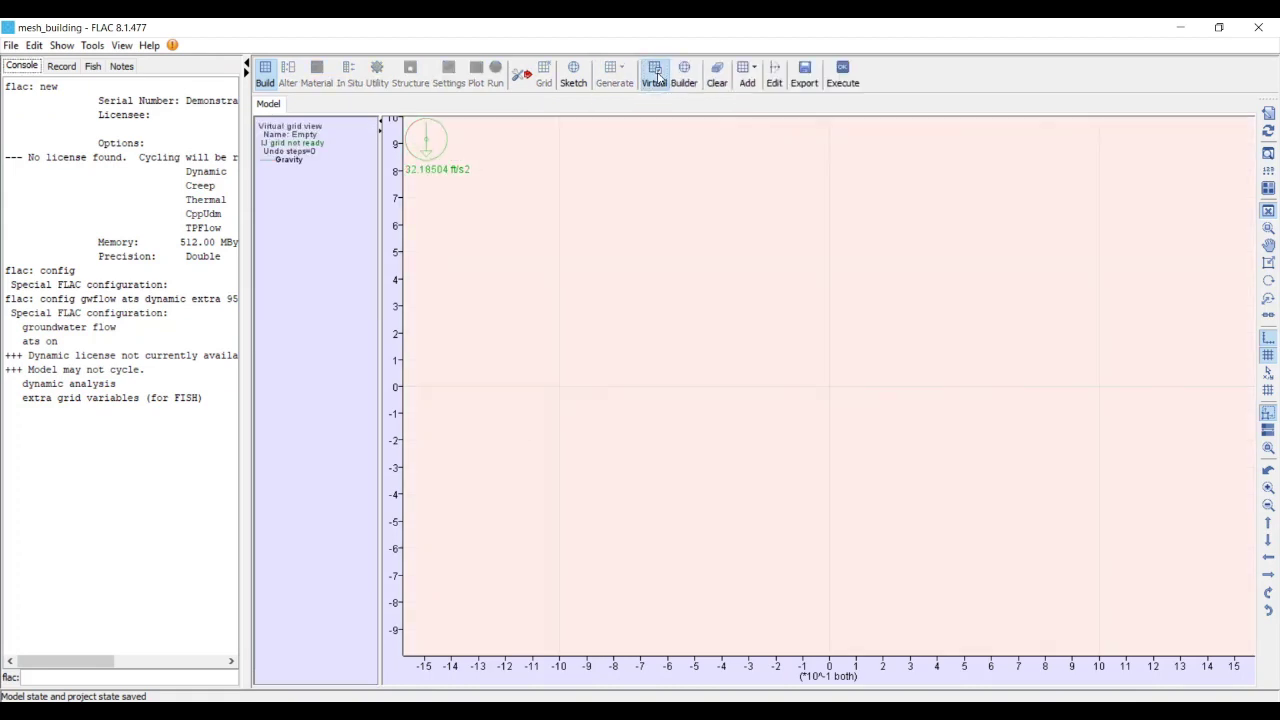
click(664, 78)
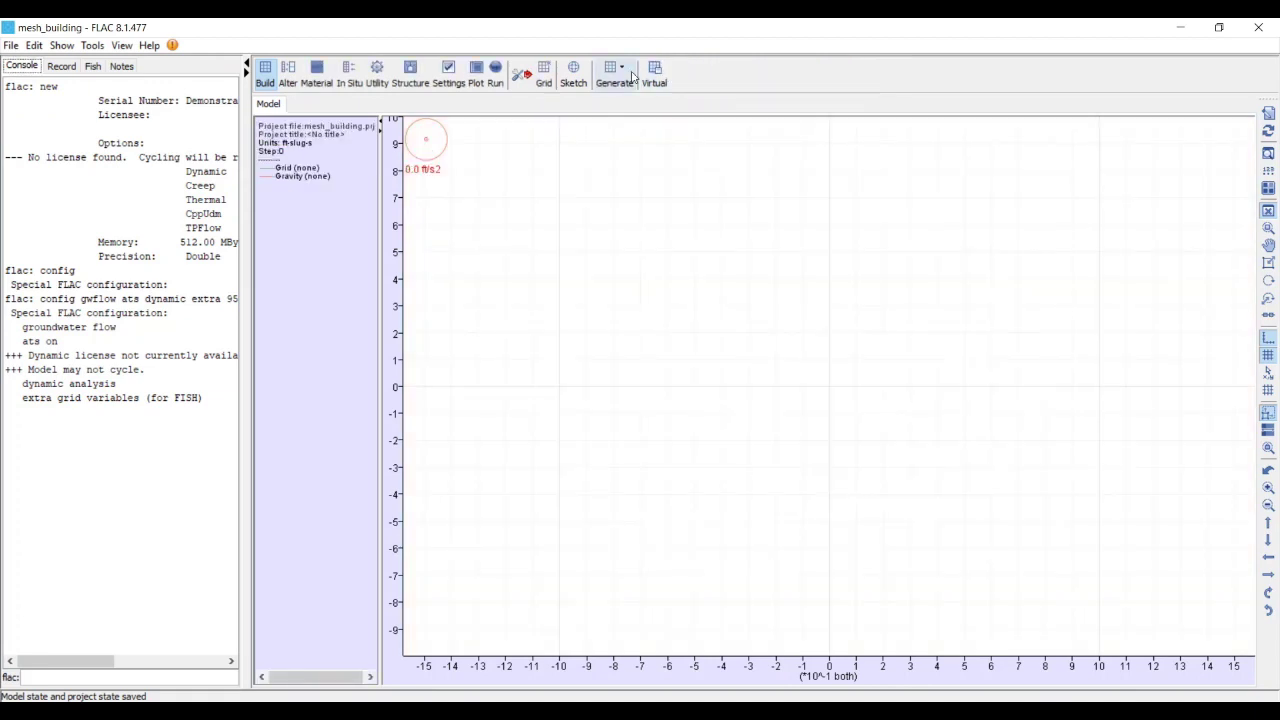
Generate a 2 by 2 block grid with X extent from -60 to 70 and Y extent from 970 to 1000
click(632, 77)
click(634, 166)
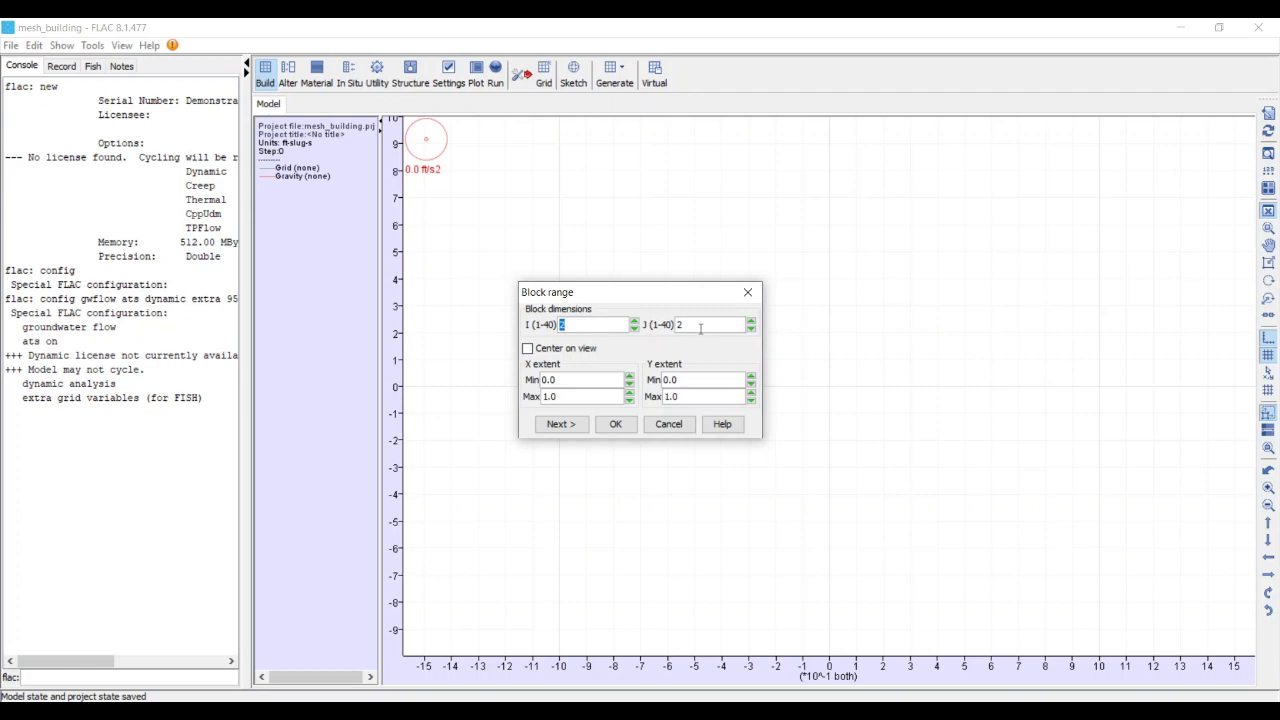
double_click(589, 380)
text(-60)
double_click(590, 401)
text(70)
double_click(701, 382)
text(970)
double_click(699, 396)
text(1000)
click(612, 428)
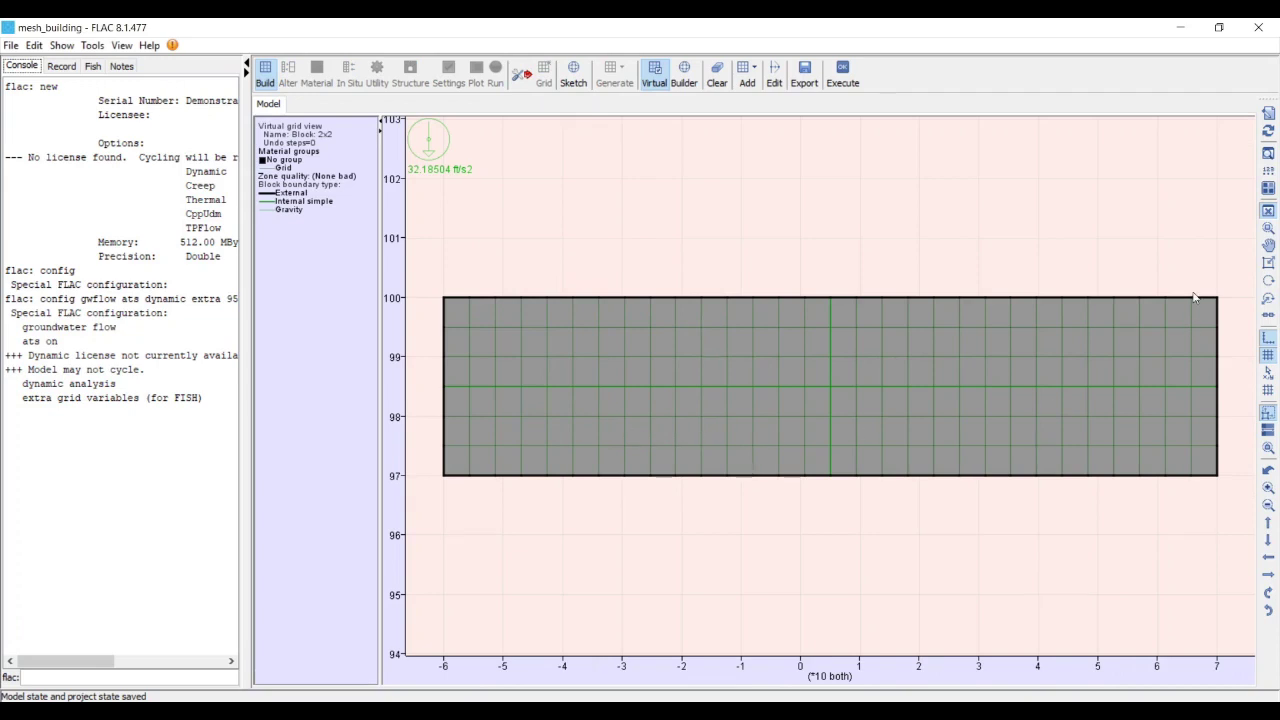
Turn on cursor coordinate tracking and edit the virtual grid, splitting its blocks with a vertical line at about x = 21
click(1268, 376)
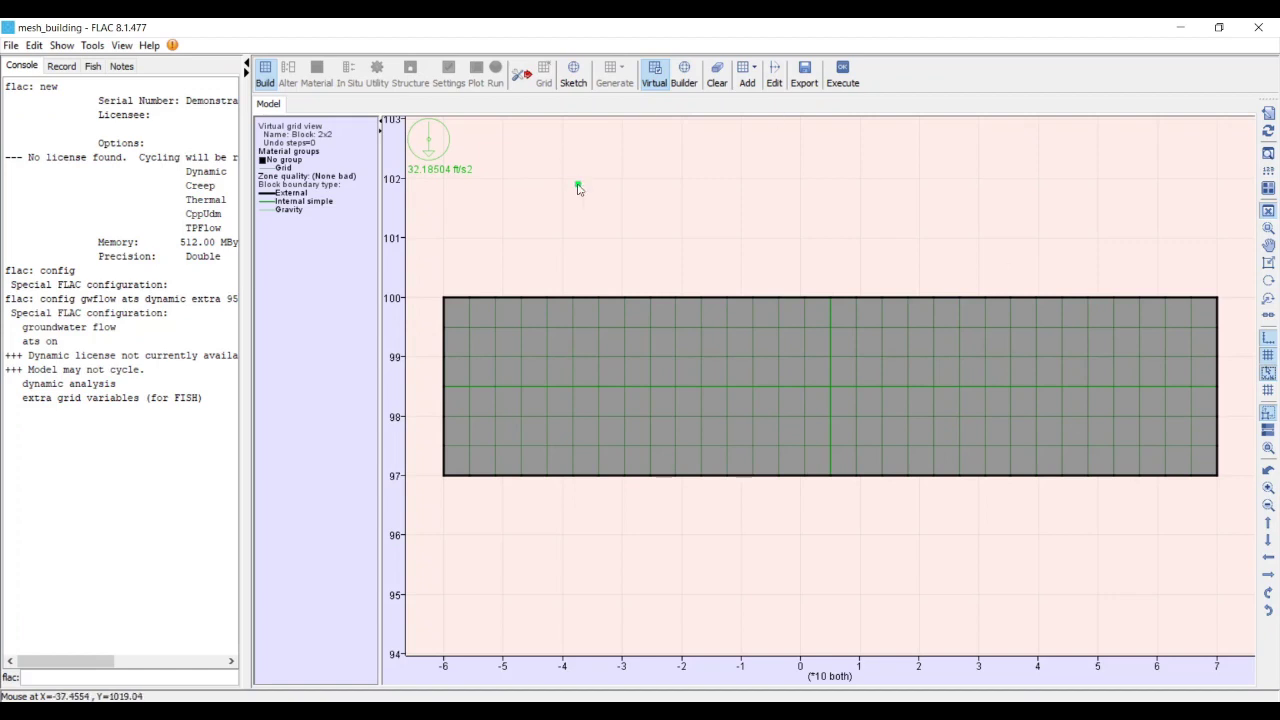
click(775, 72)
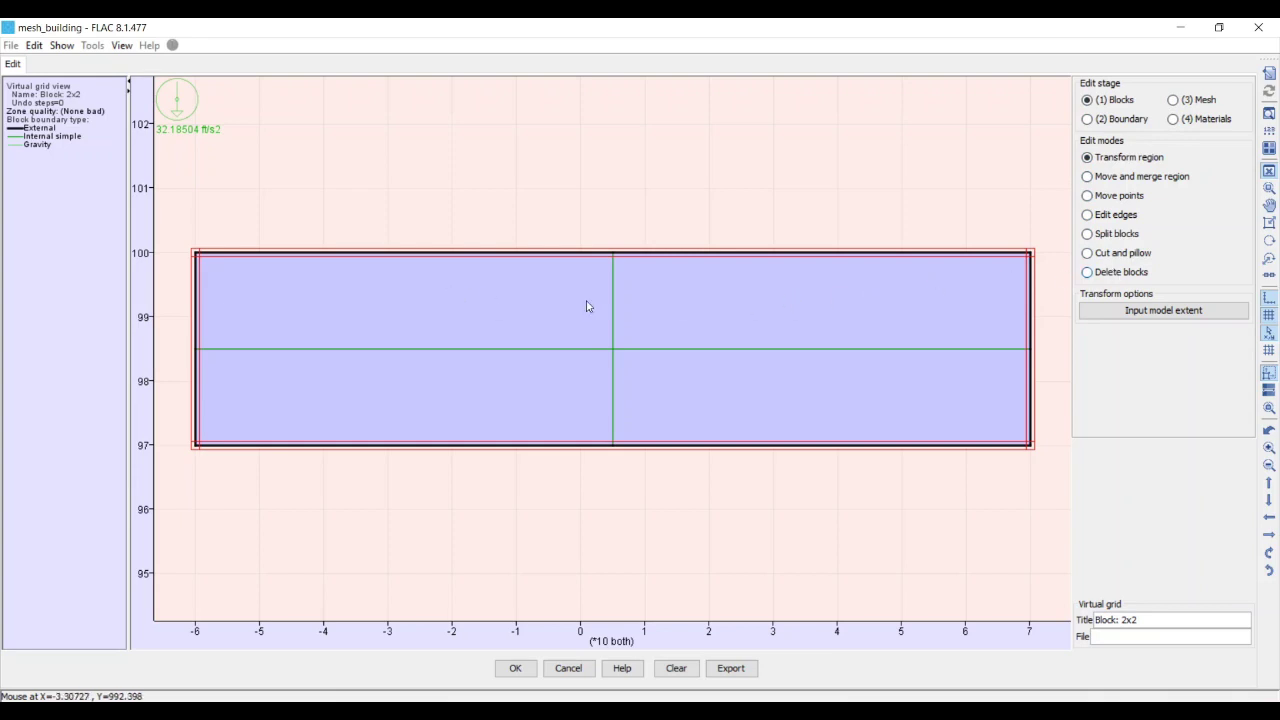
click(1173, 101)
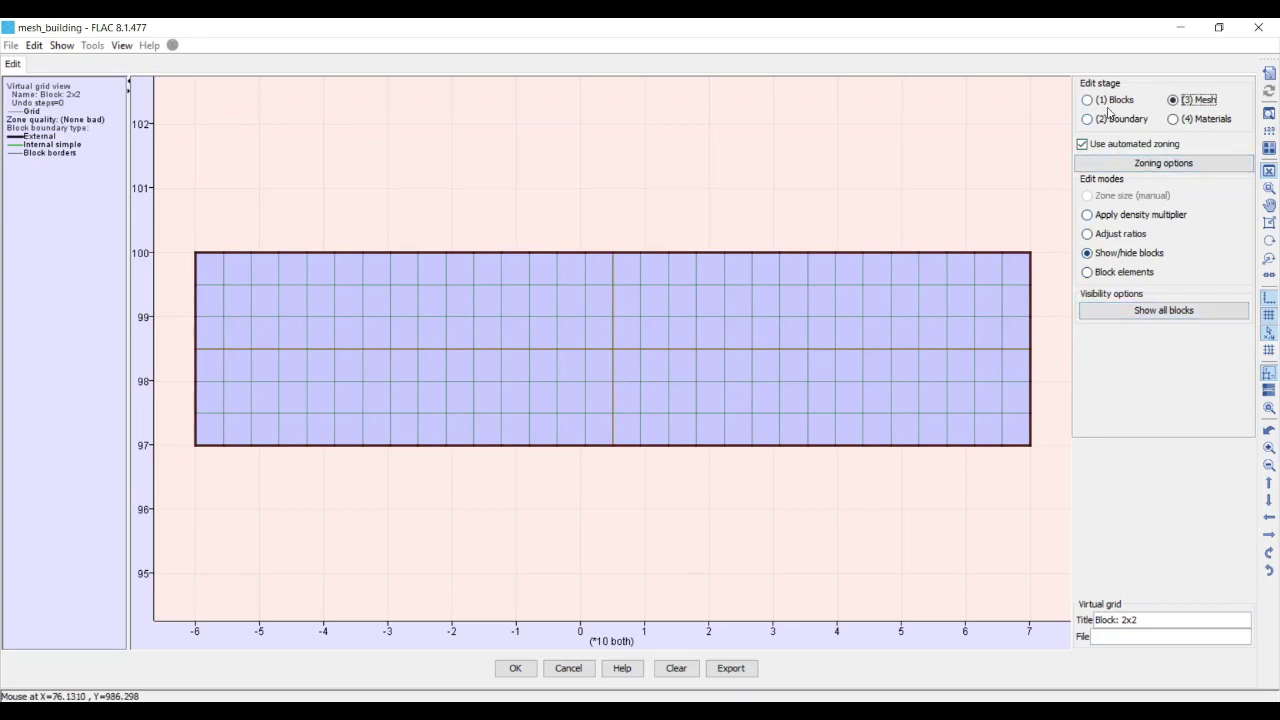
click(1088, 100)
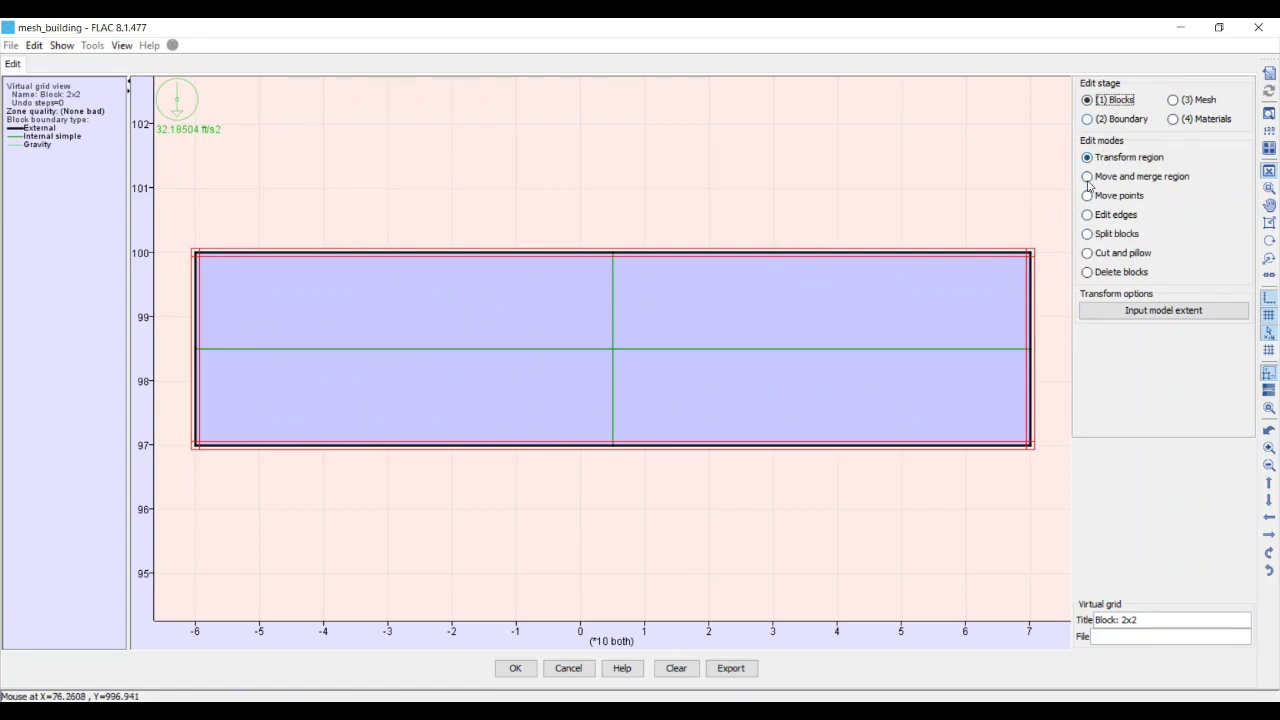
click(1087, 235)
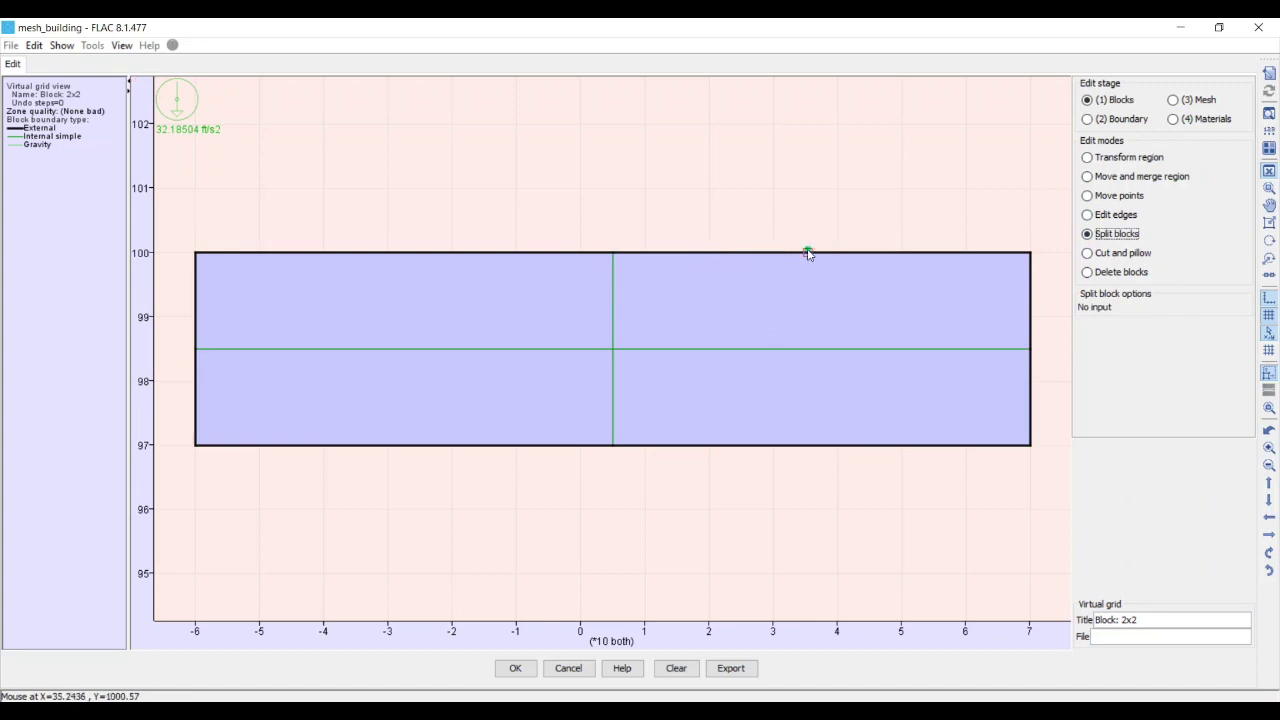
click(715, 253)
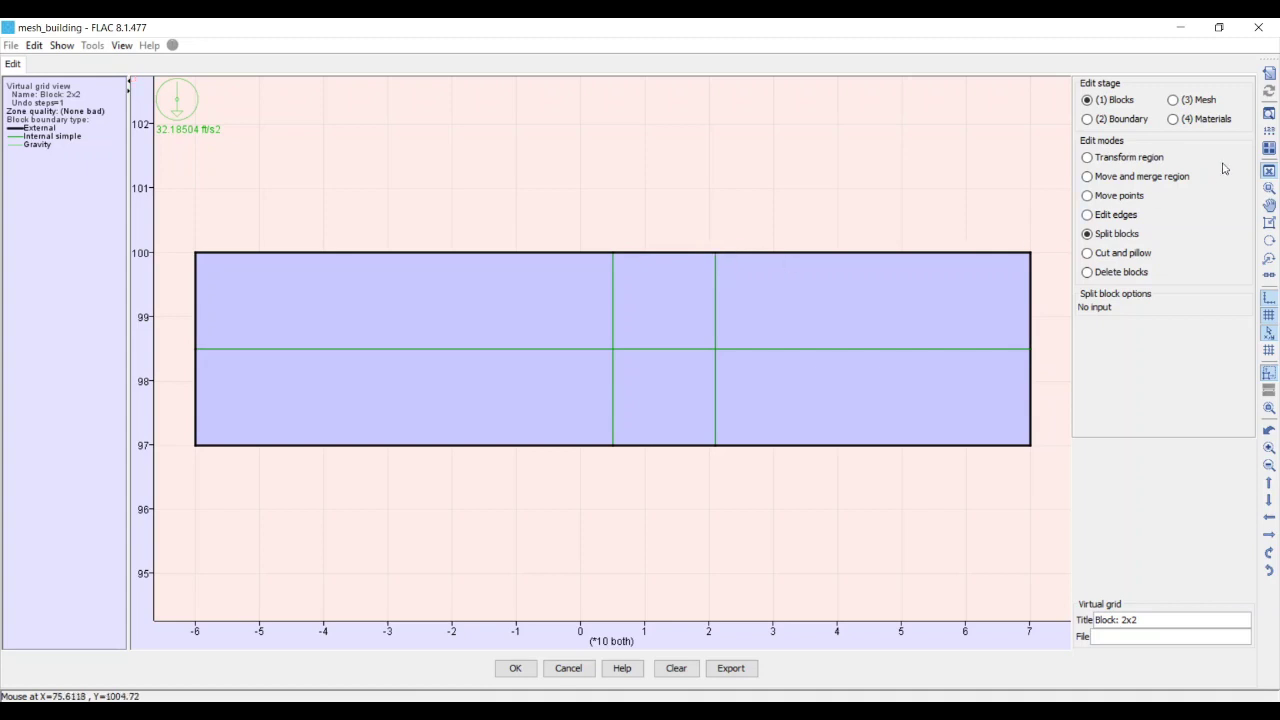
Move the original middle vertical block line to x = -1.5 through its vertex on the upper boundary
click(1087, 196)
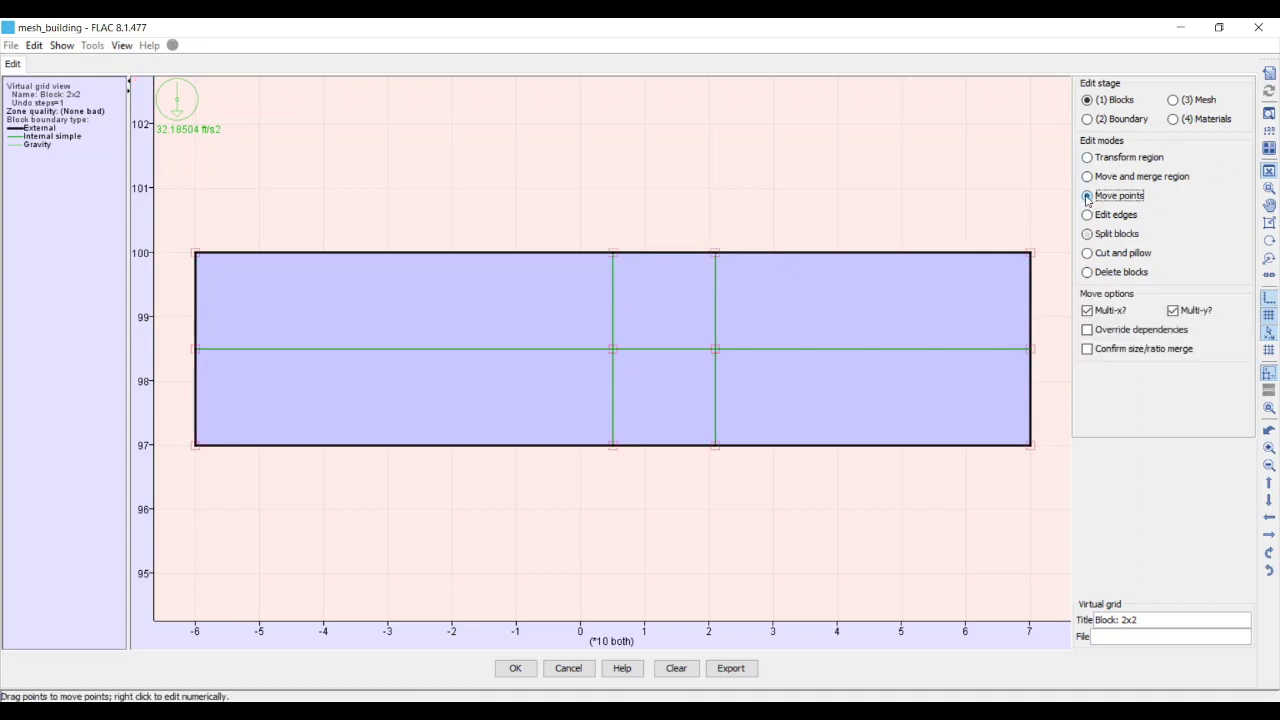
click(612, 253)
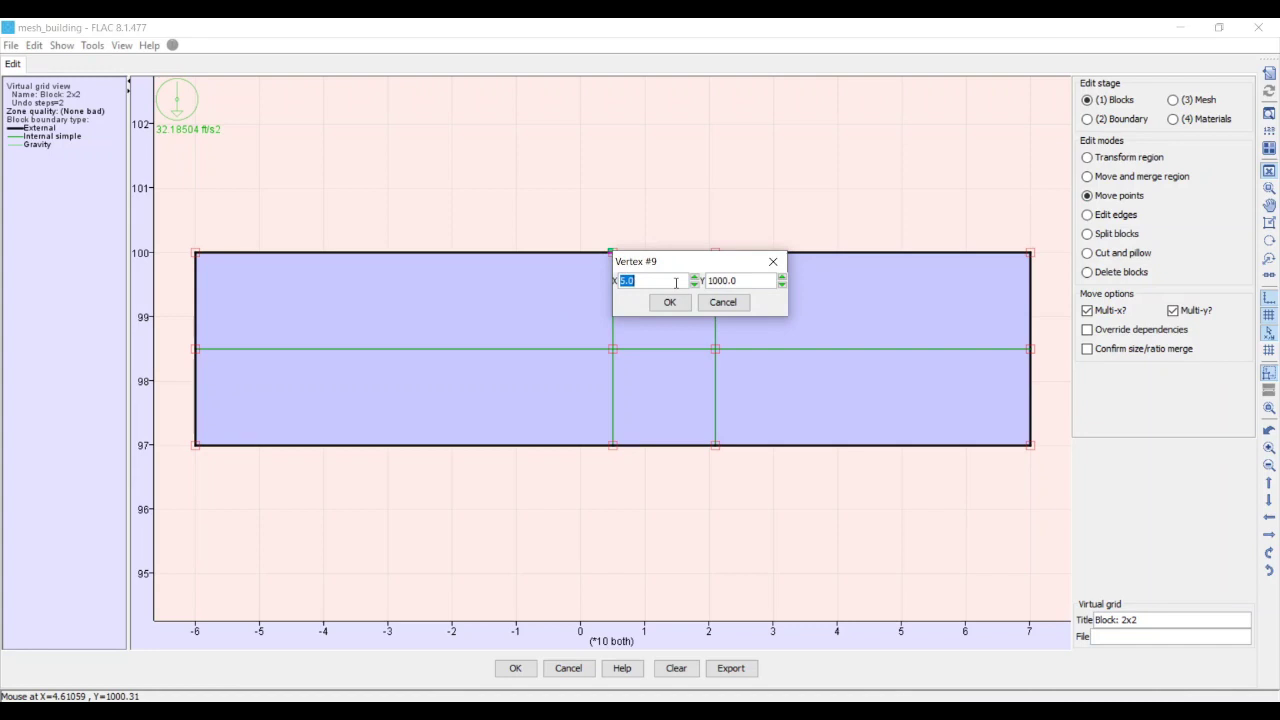
text(-1.5)
key(Tab)
drag(681, 263, 743, 232)
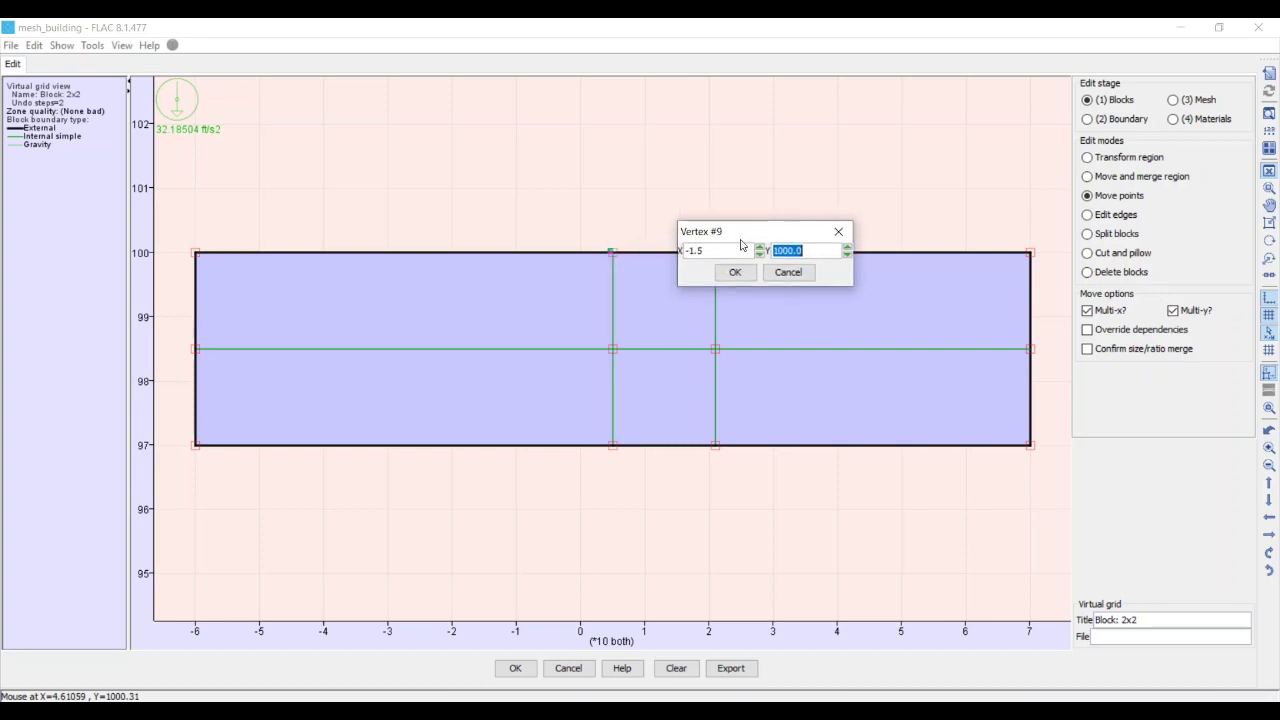
click(733, 272)
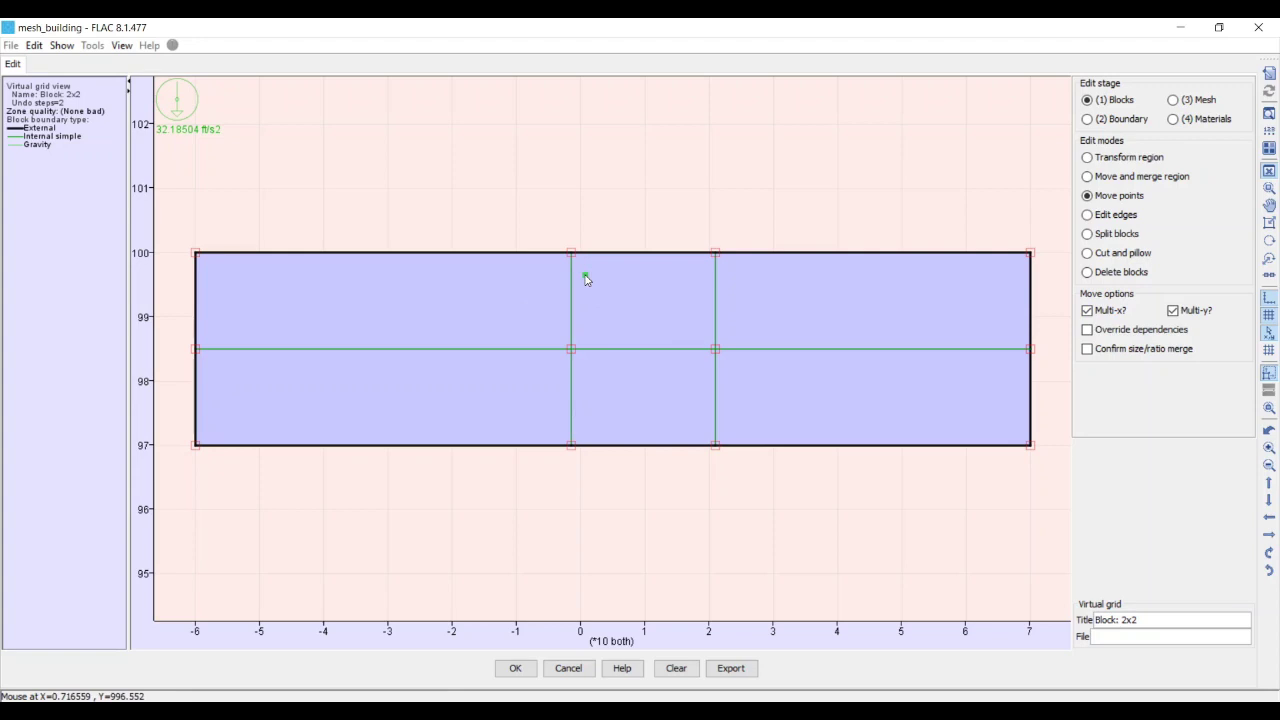
Move the newly split vertical block line to x = 1.5 through its vertex on the upper boundary
double_click(715, 253)
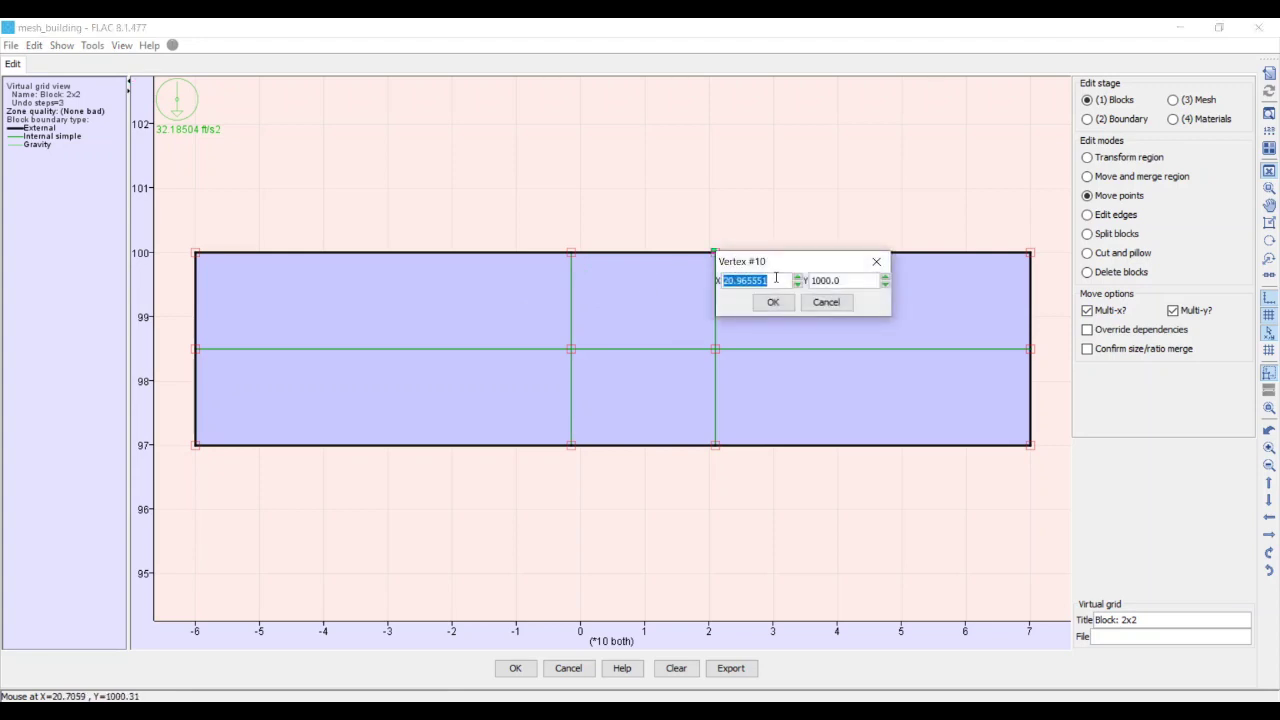
text(1.5)
key(Tab)
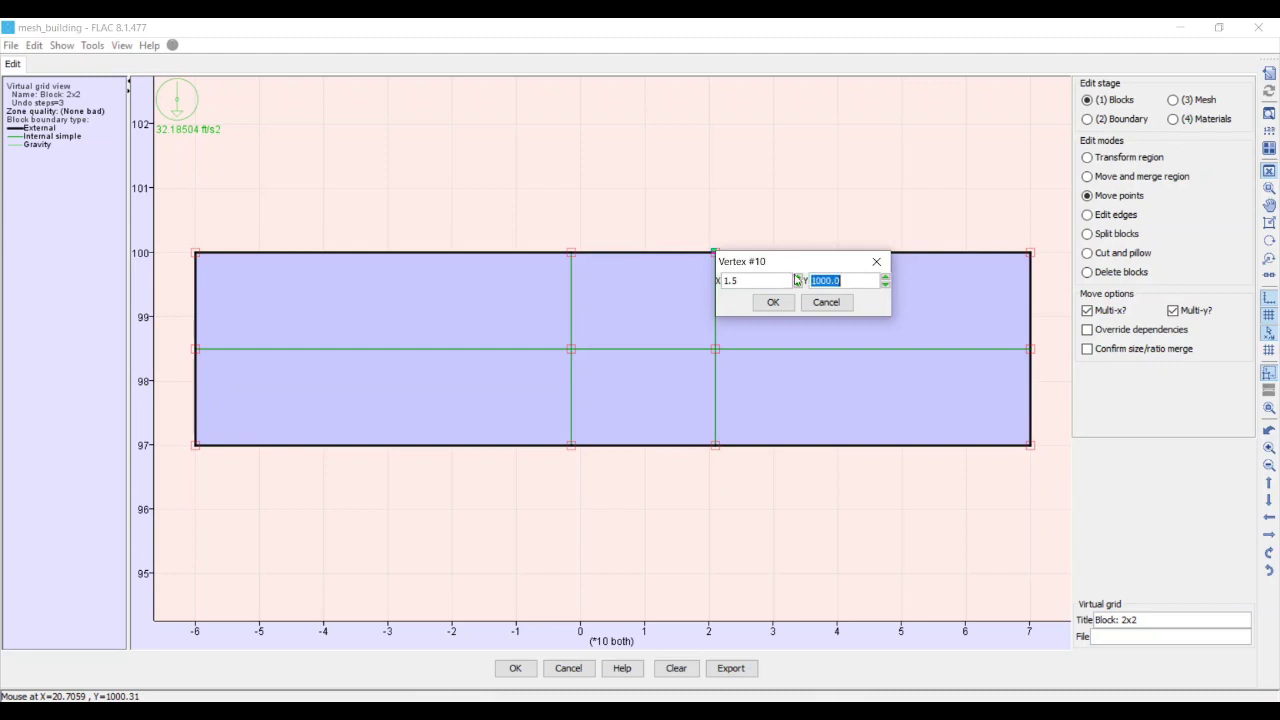
click(774, 304)
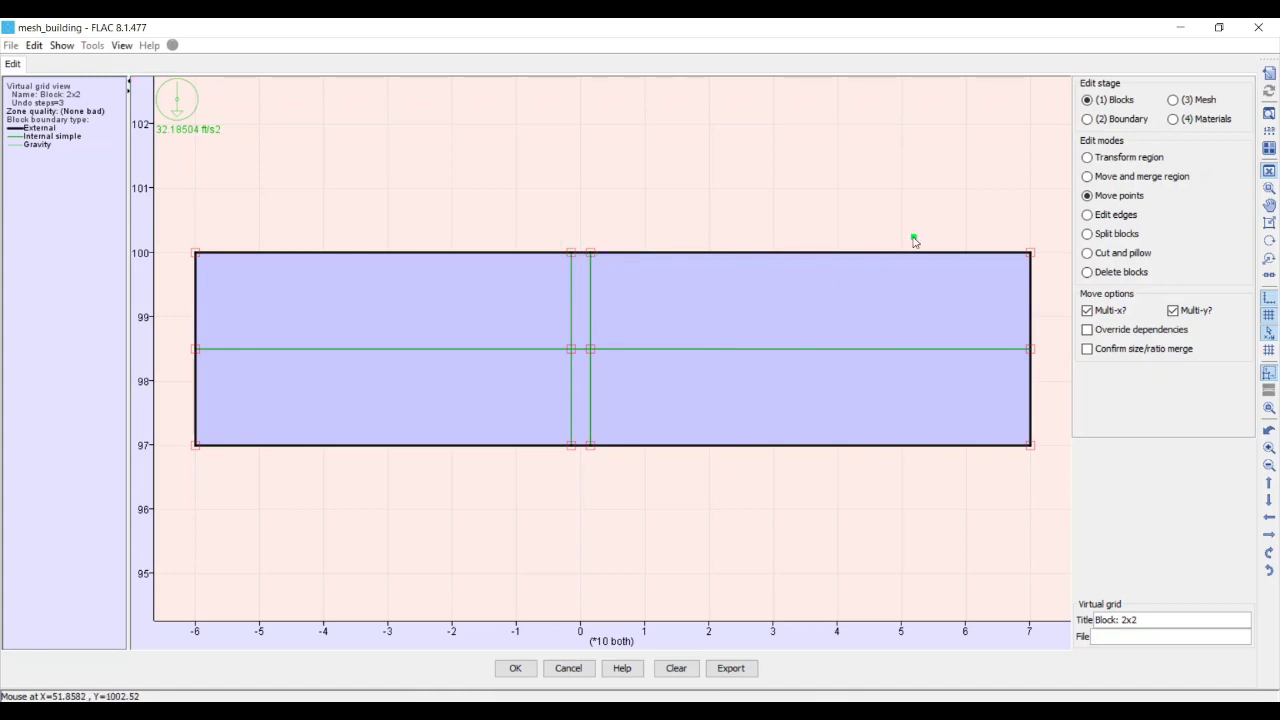
Switch to the mesh stage, disable automated zoning, and check the upper-left block's zone counts without changing them
click(1173, 100)
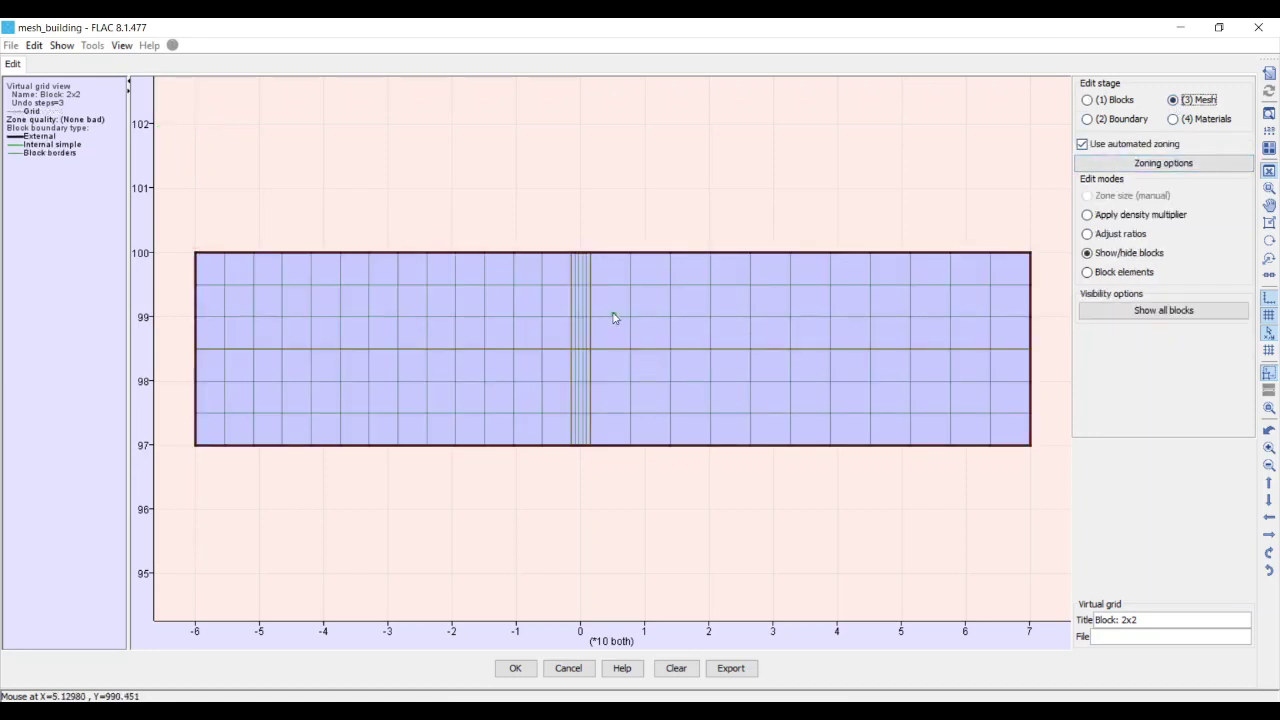
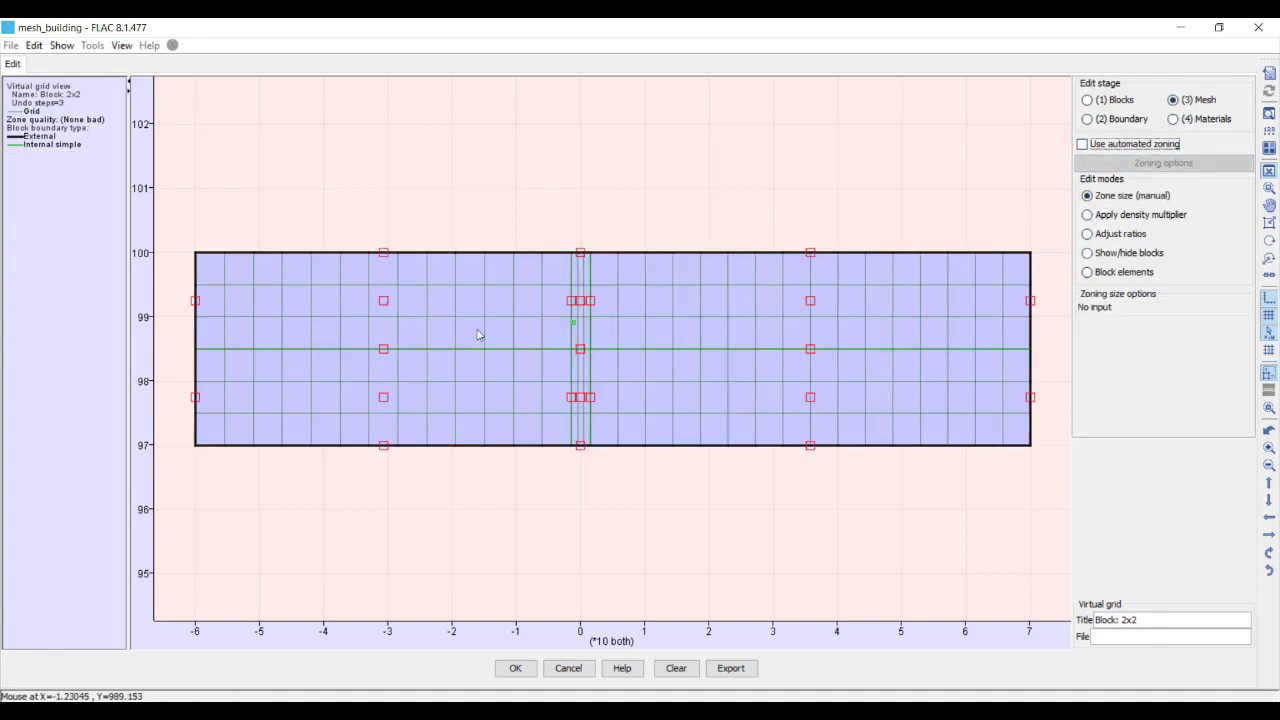
click(384, 301)
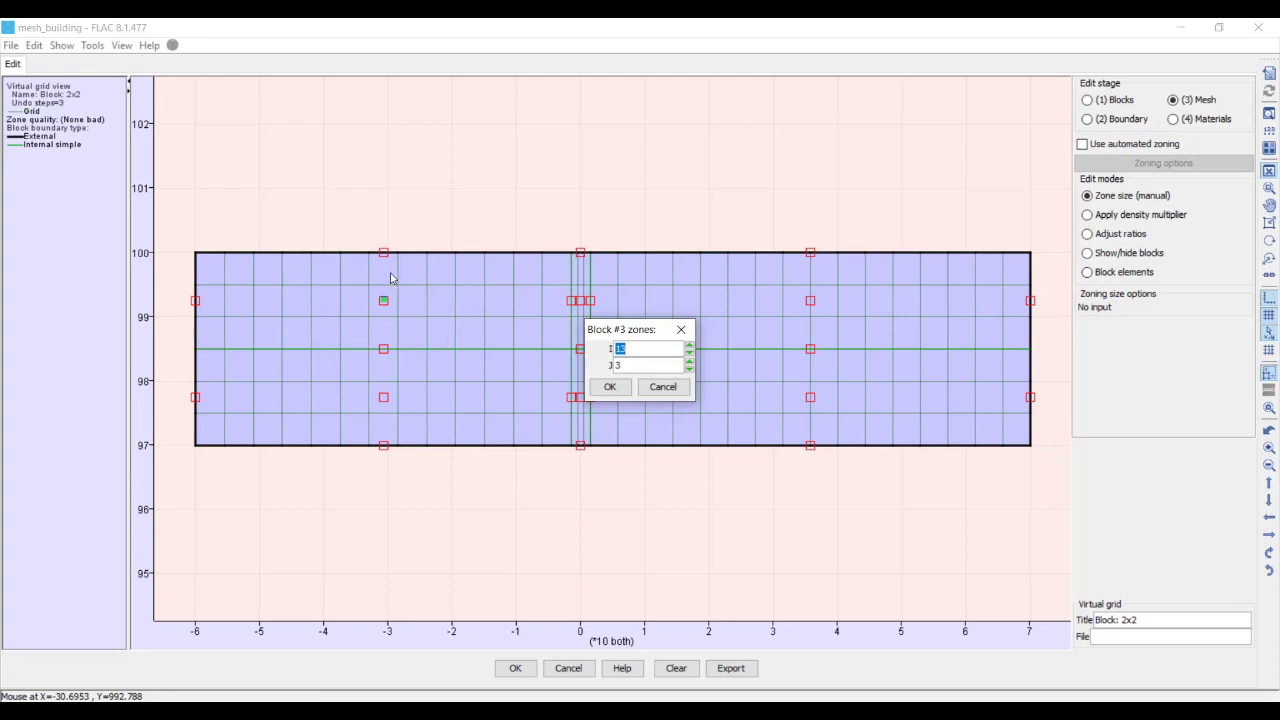
click(655, 386)
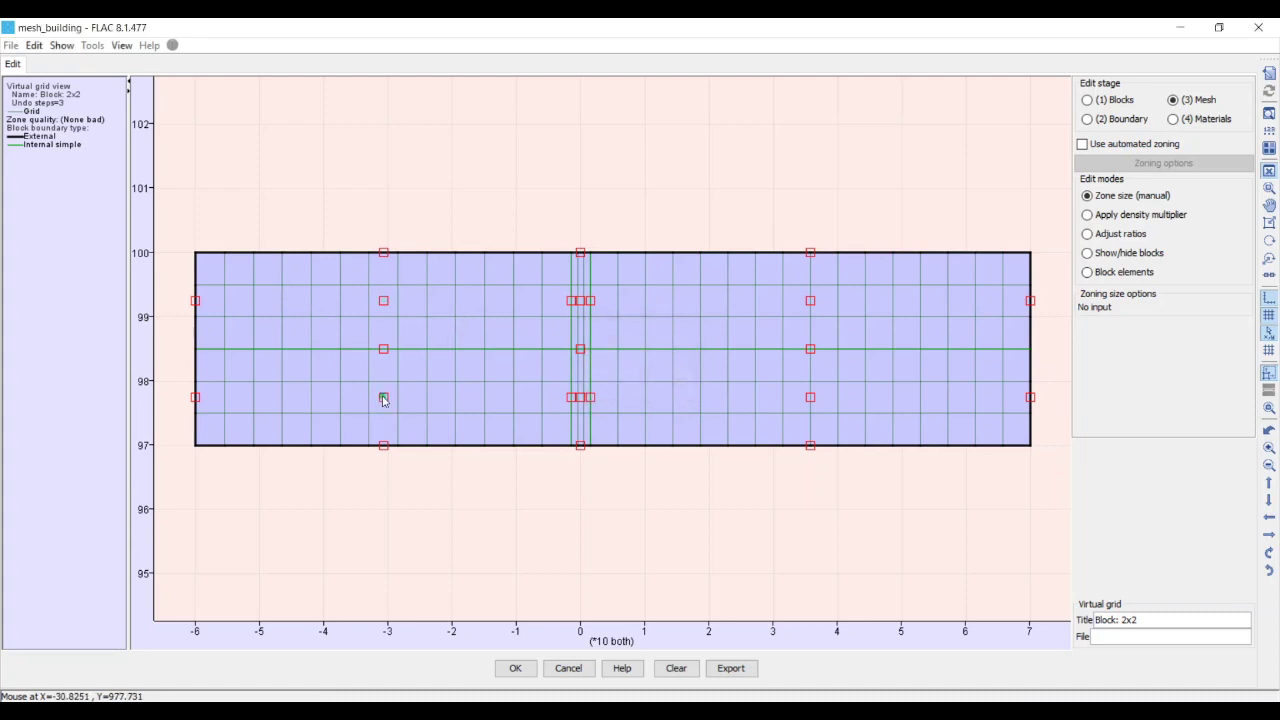
Set the lower-left block's zone counts to I = 16 and J = 4
click(383, 398)
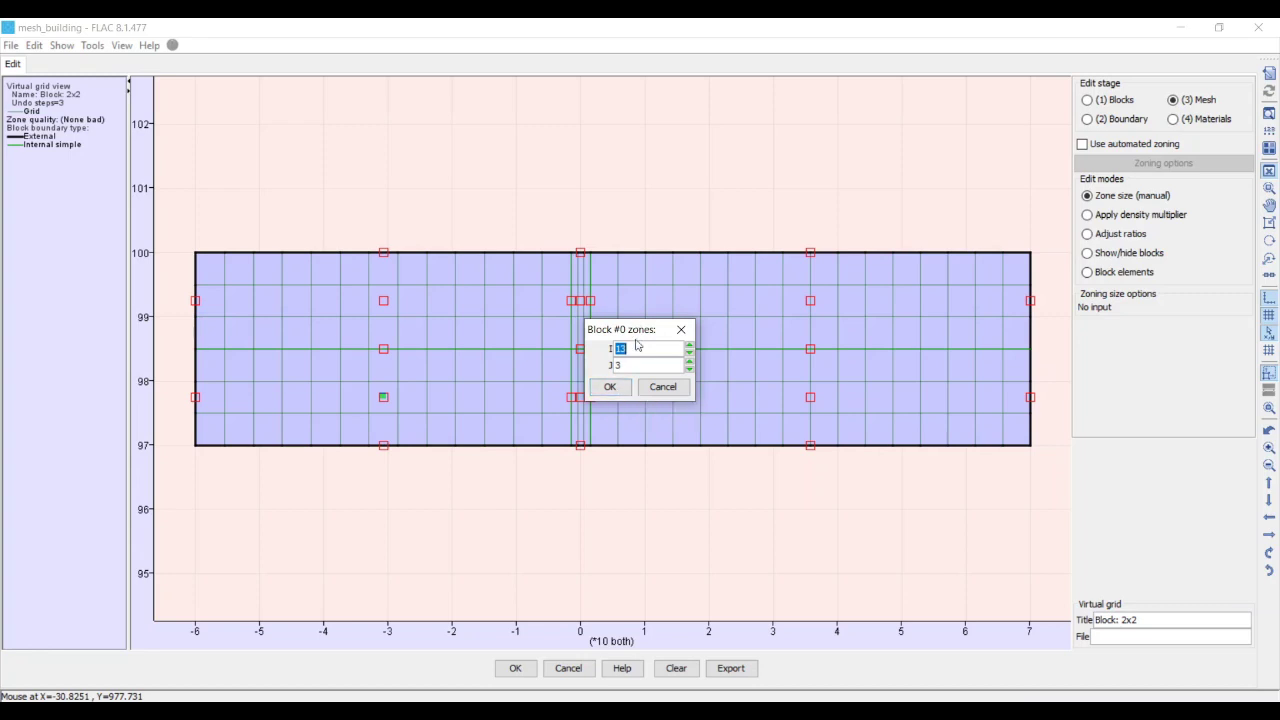
text(1)
double_click(640, 370)
click(604, 389)
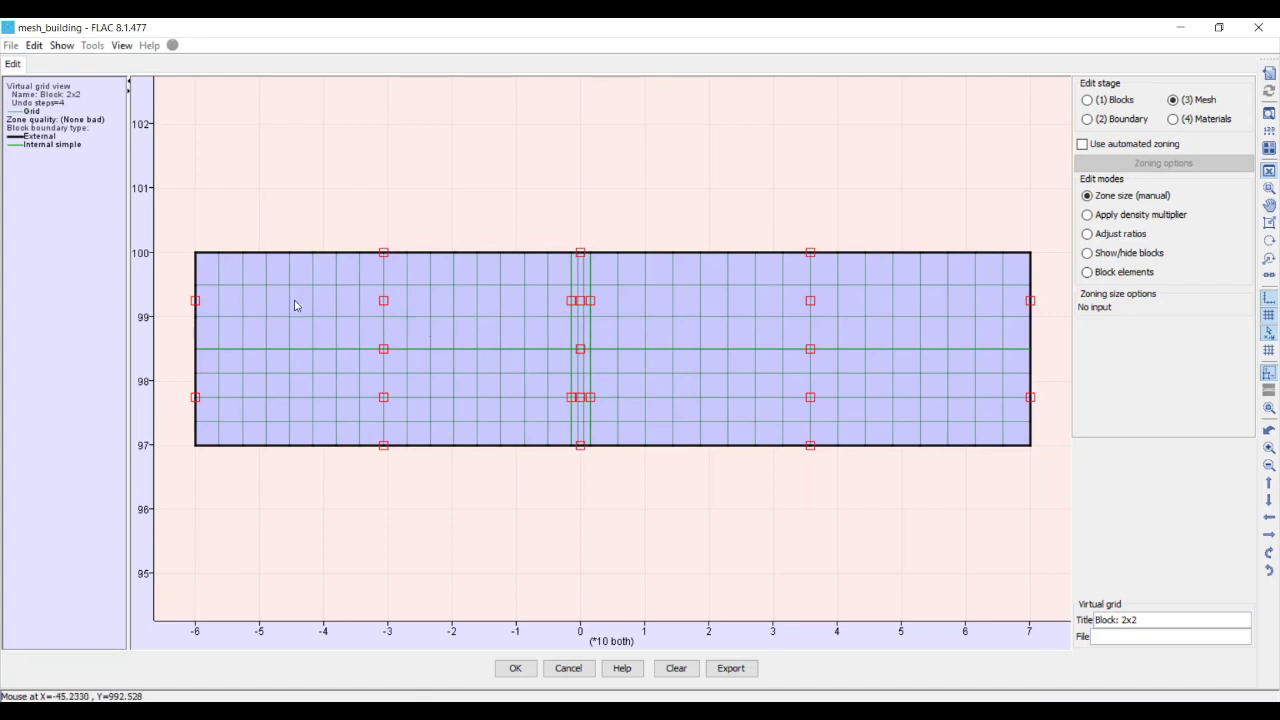
Check the zone counts of the upper-left and lower-right blocks without changing them
click(379, 301)
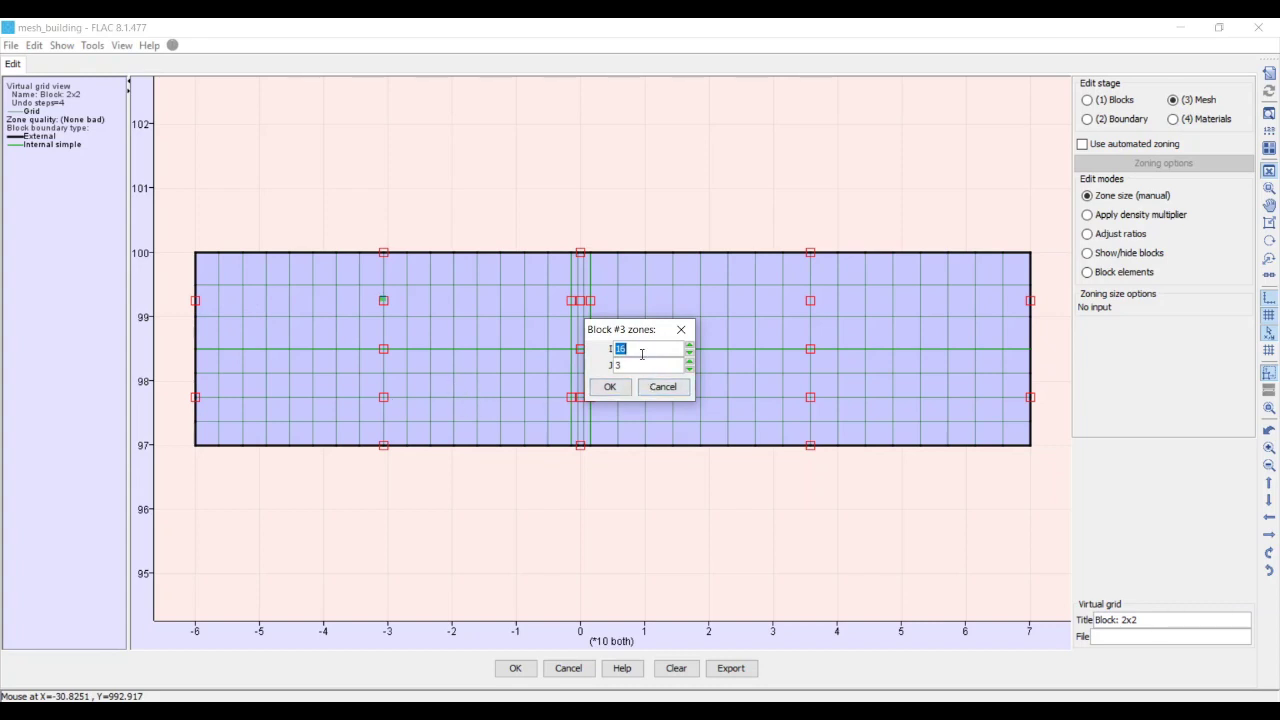
click(660, 391)
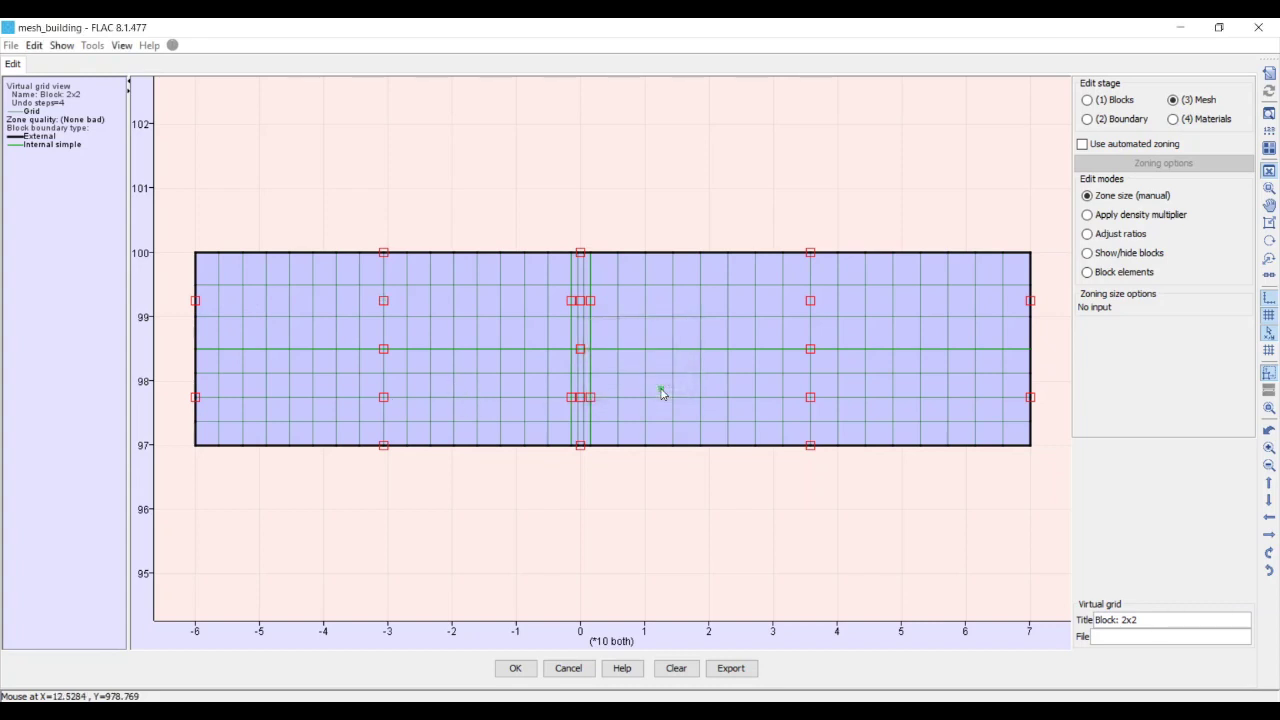
click(811, 397)
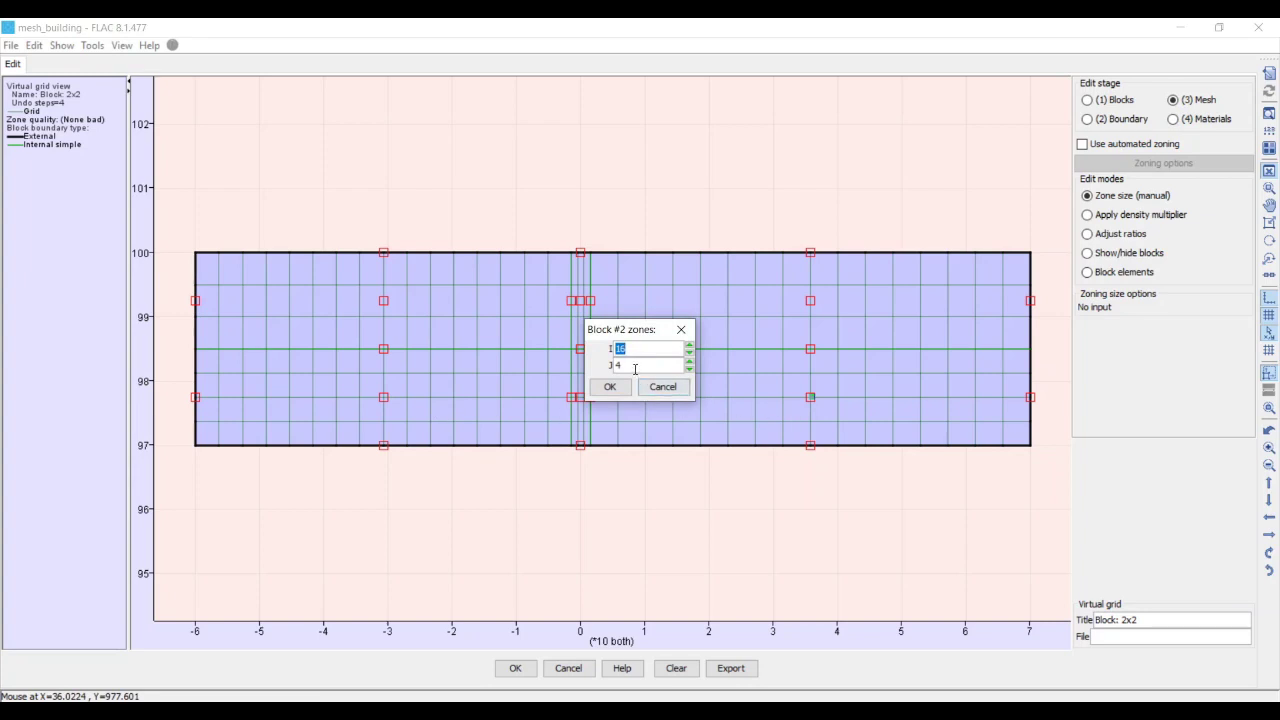
click(660, 387)
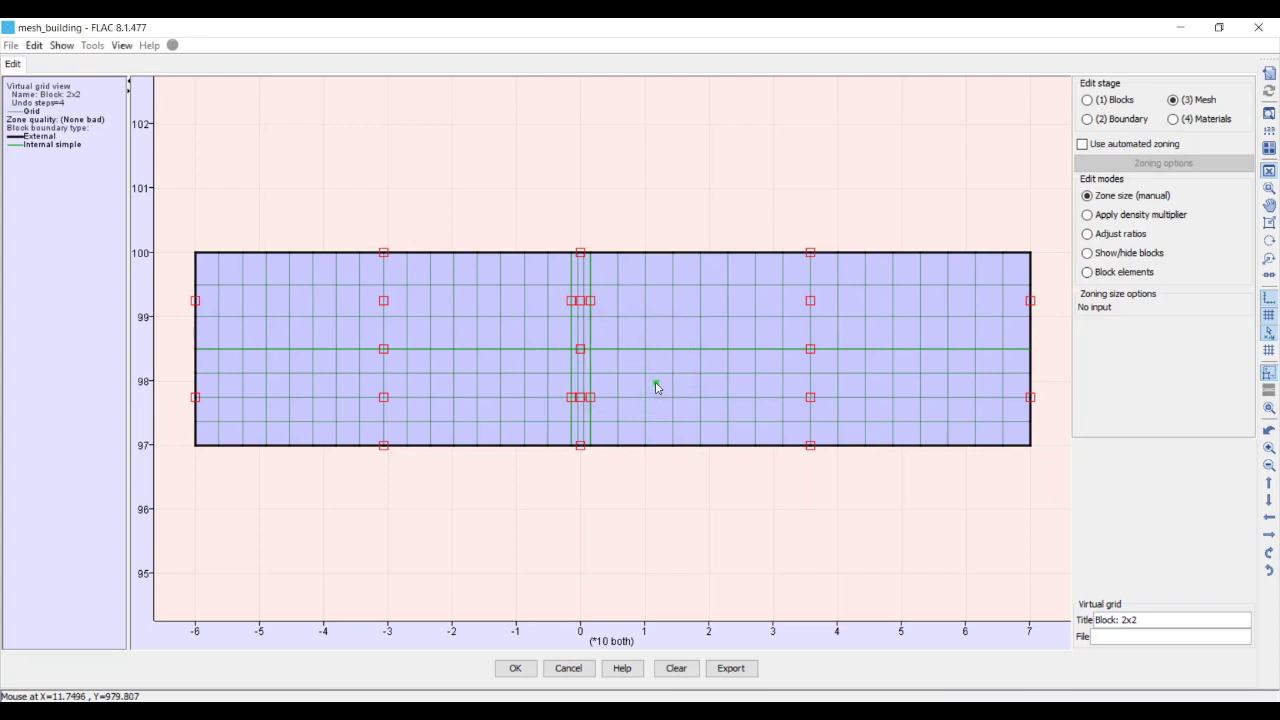
Set the upper-left block's J zone count to 10 and the narrow upper-middle block's I zone count to 1
click(385, 301)
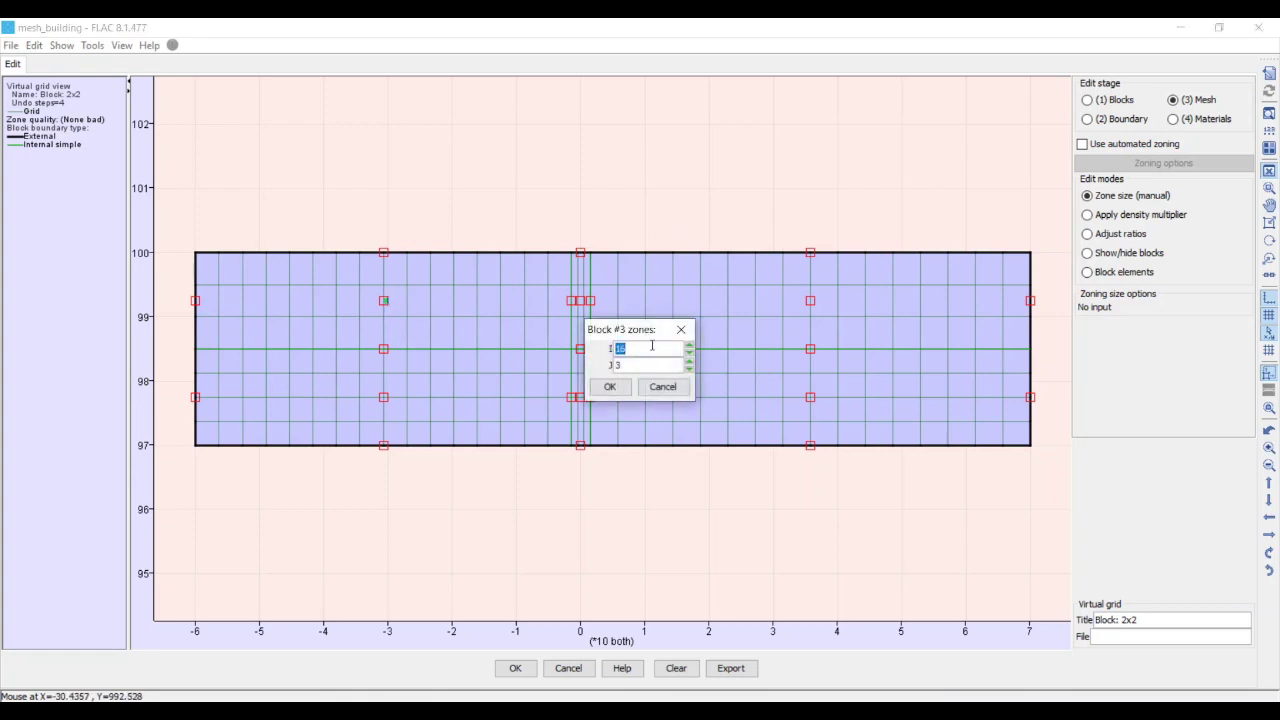
key(Tab)
click(603, 389)
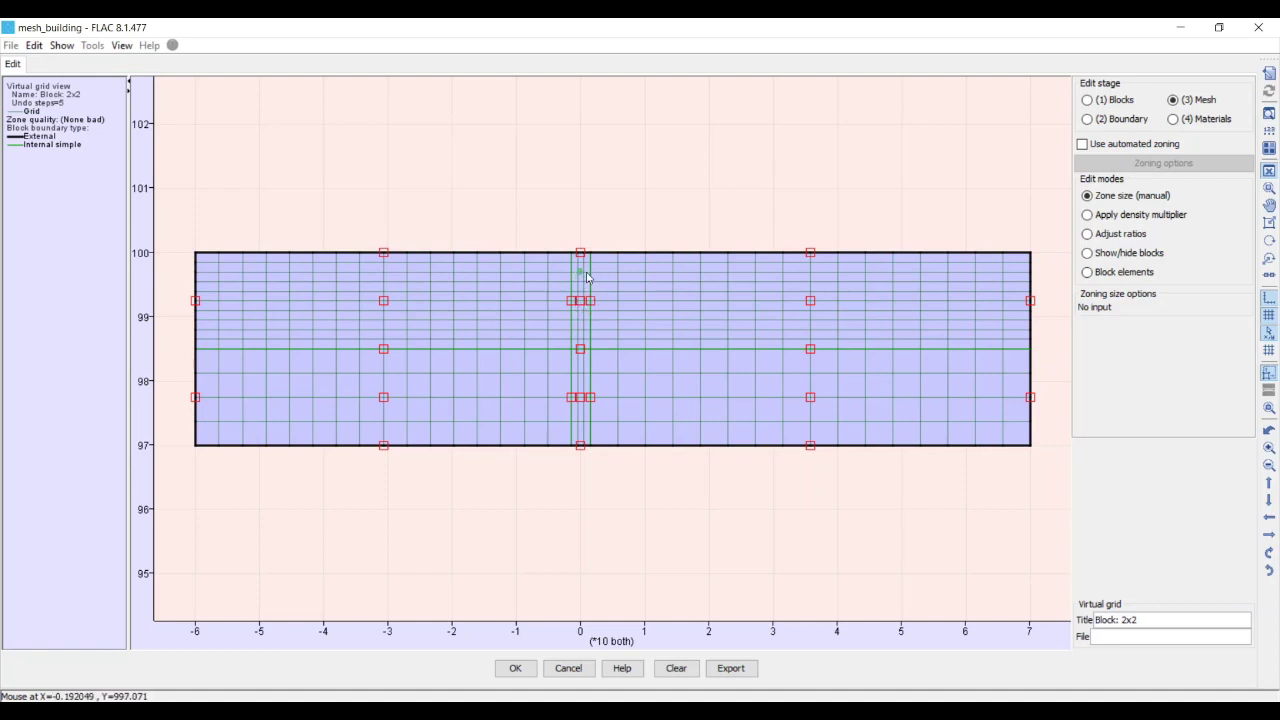
click(584, 306)
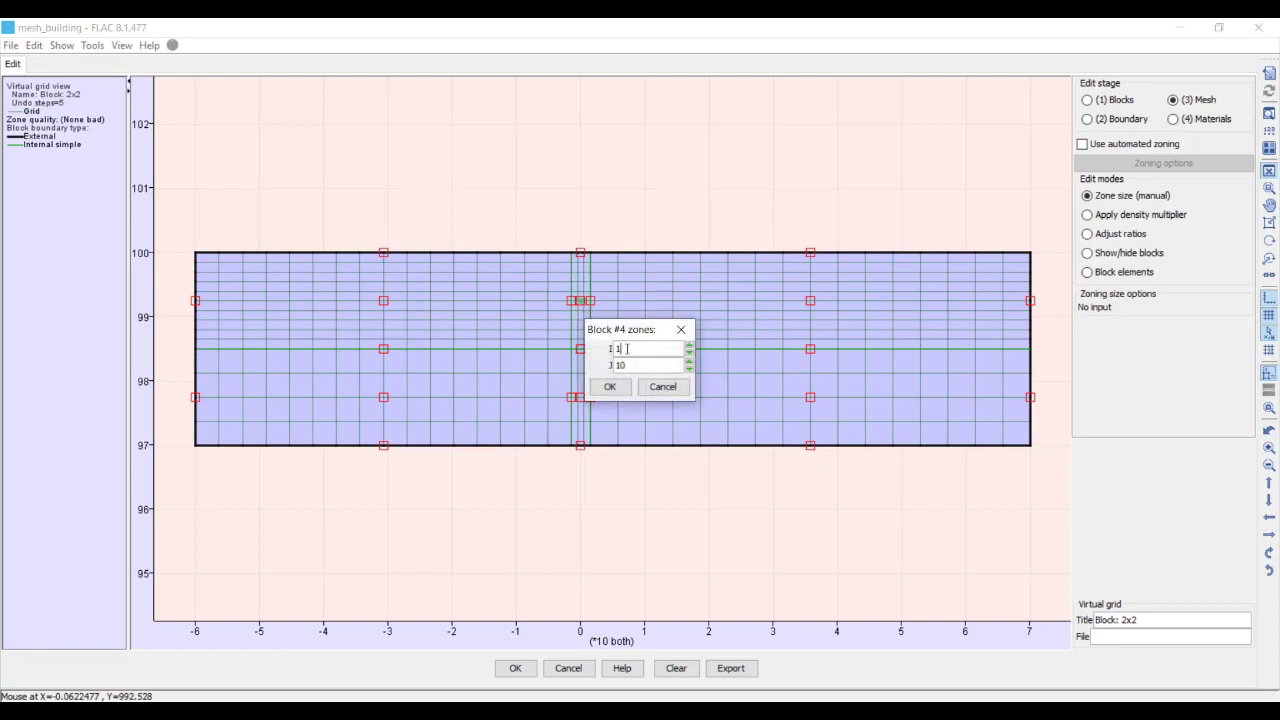
click(611, 387)
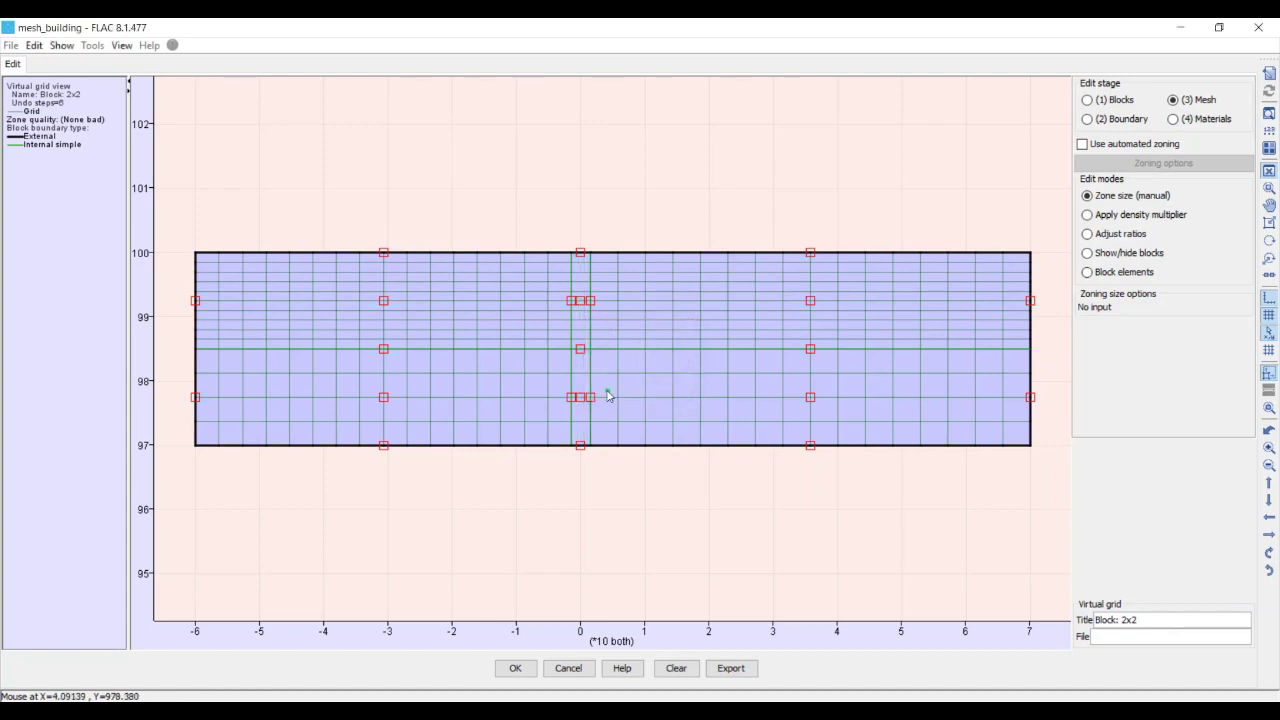
Set the upper-right block's zone counts to I = 20 and J = 10
click(810, 300)
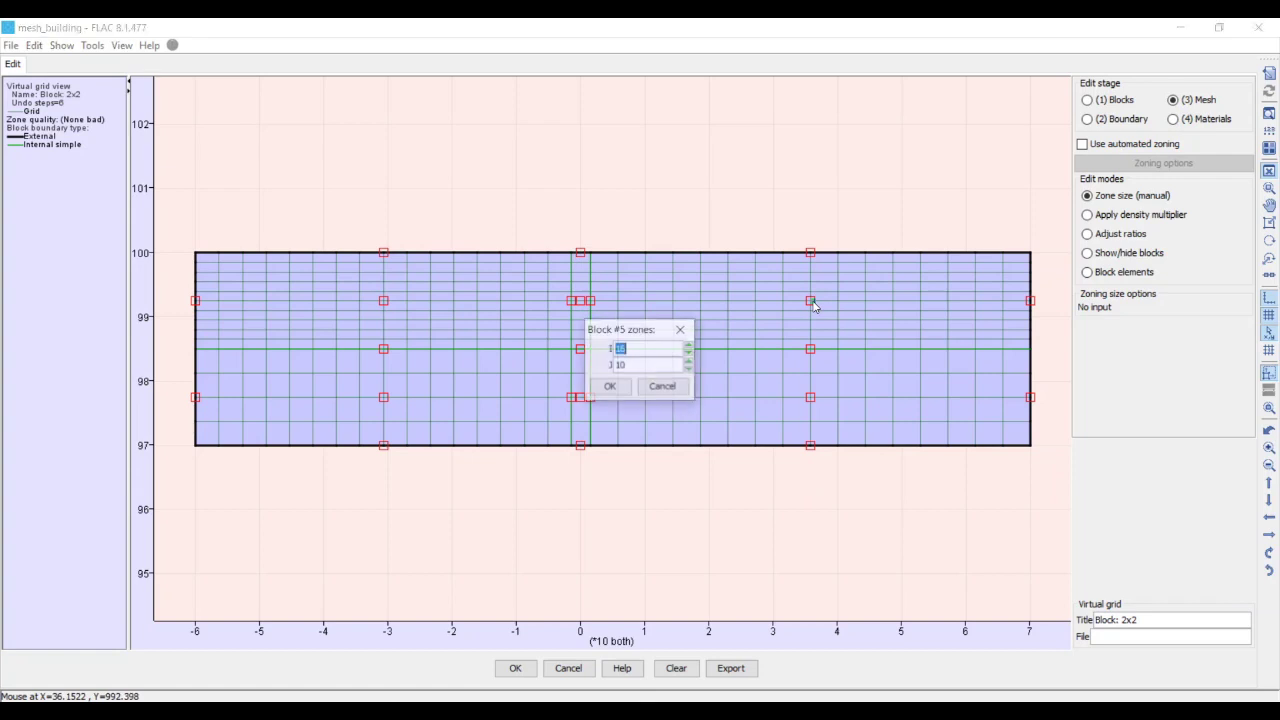
text(20)
double_click(644, 364)
text(20)
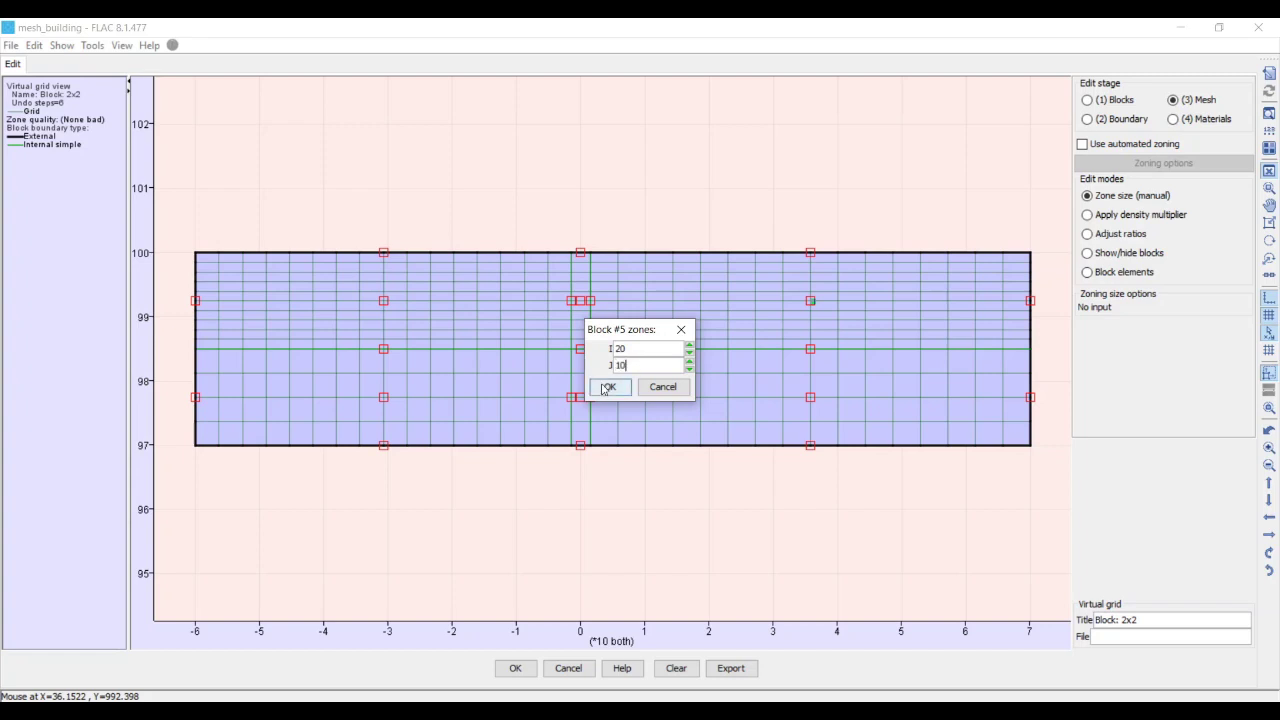
click(610, 386)
Check and accept the lower-right block's zone counts, and return to the block editing stage
click(811, 399)
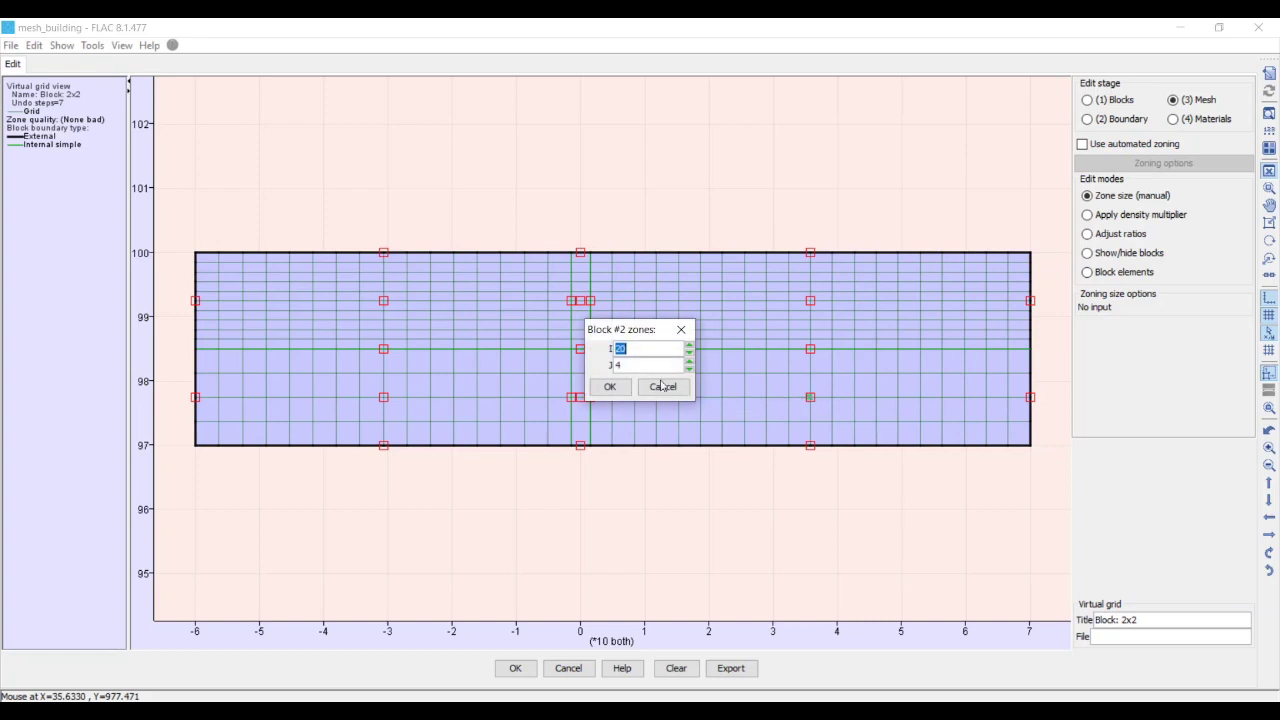
click(612, 388)
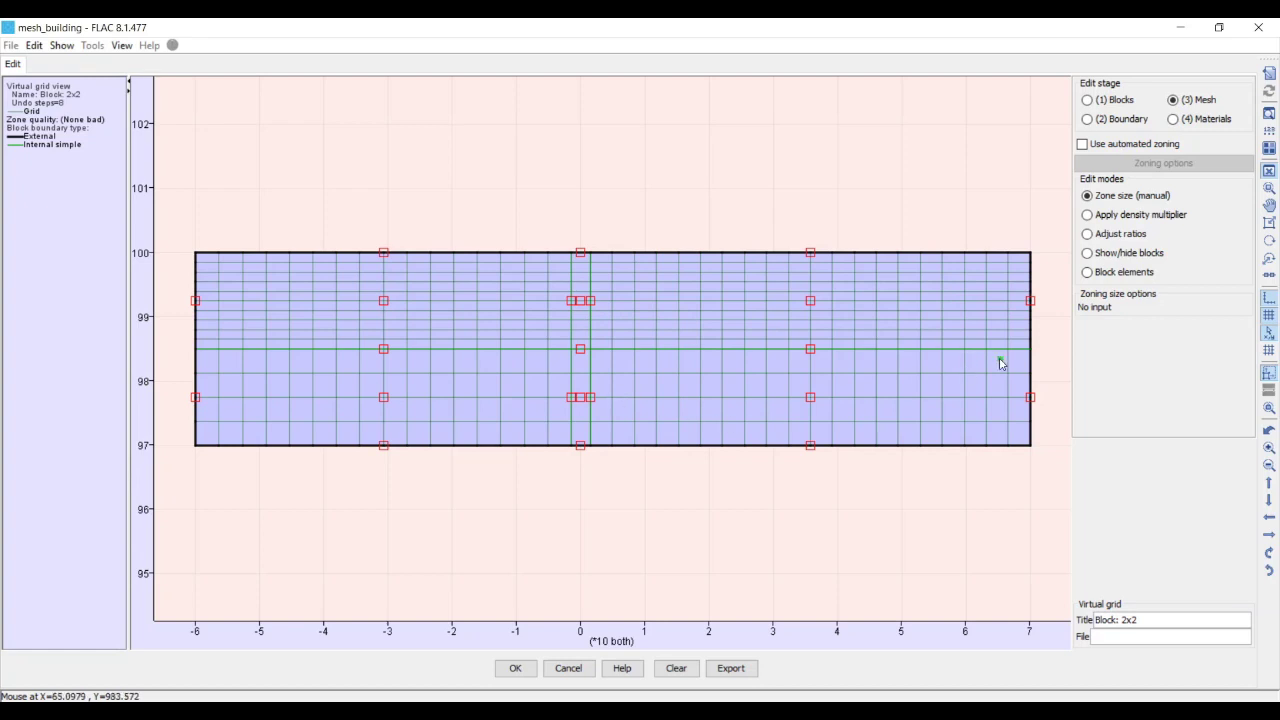
click(1090, 101)
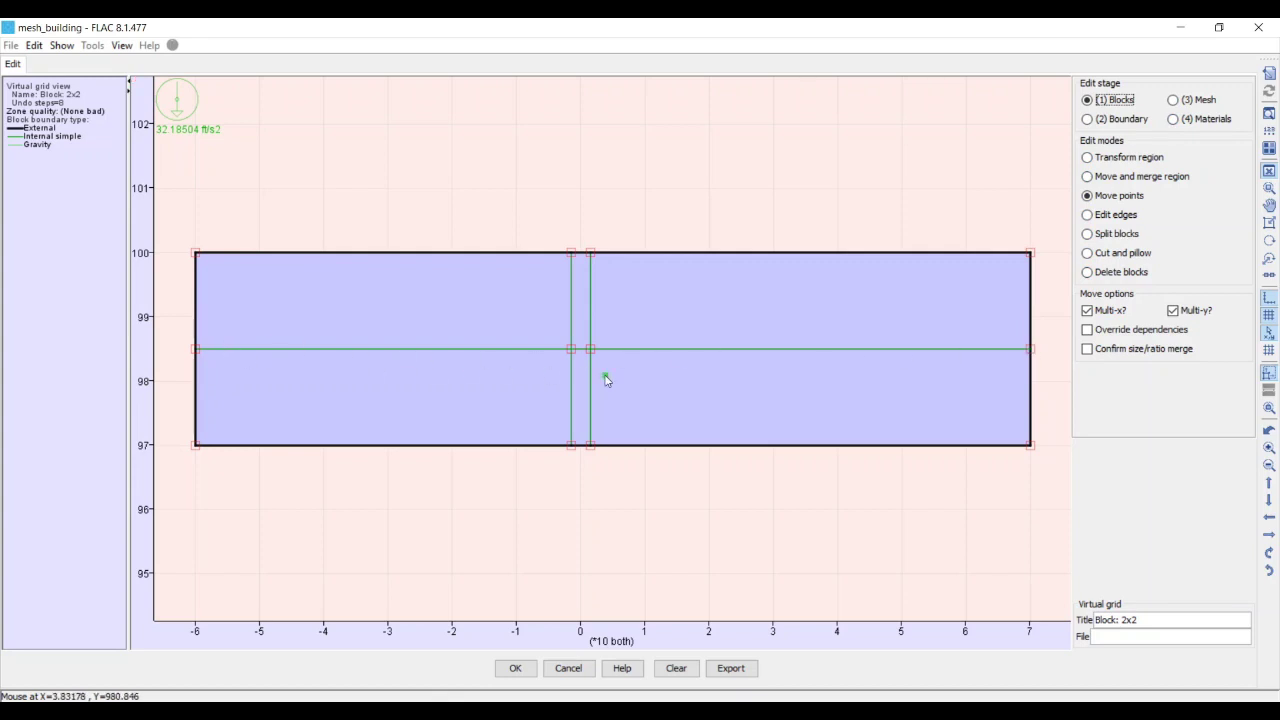
double_click(1033, 351)
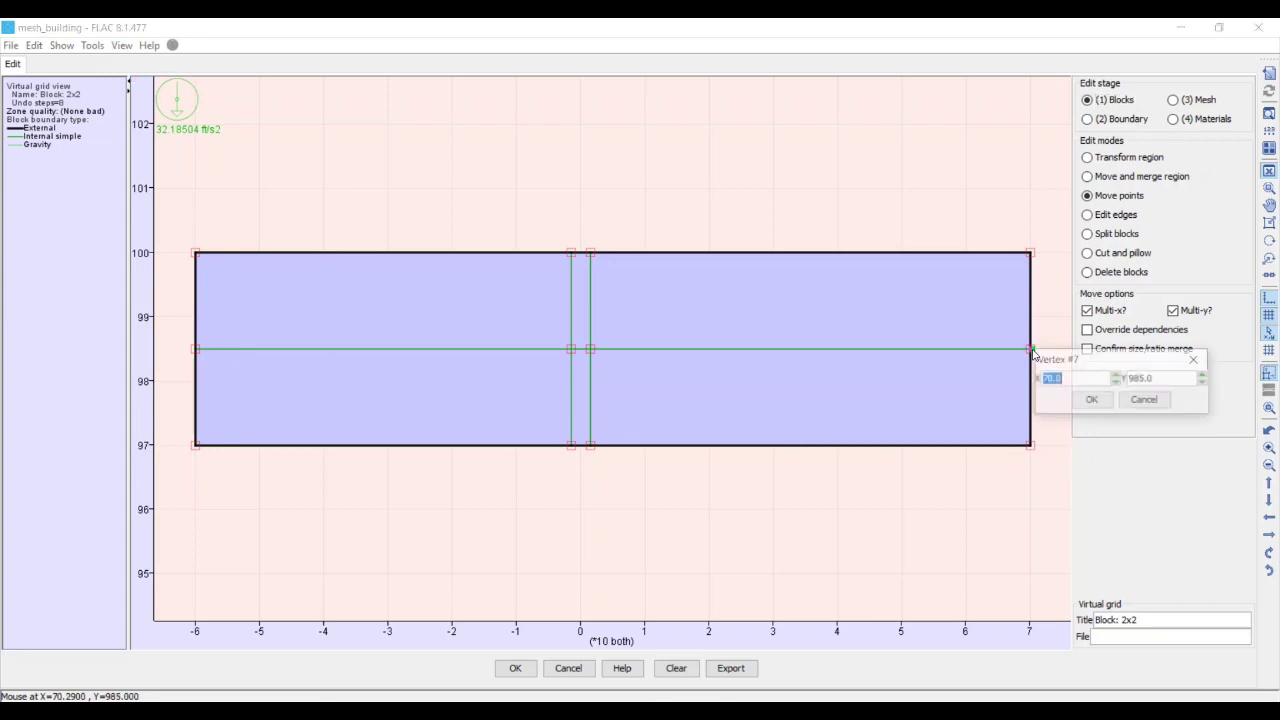
double_click(1159, 378)
click(1146, 400)
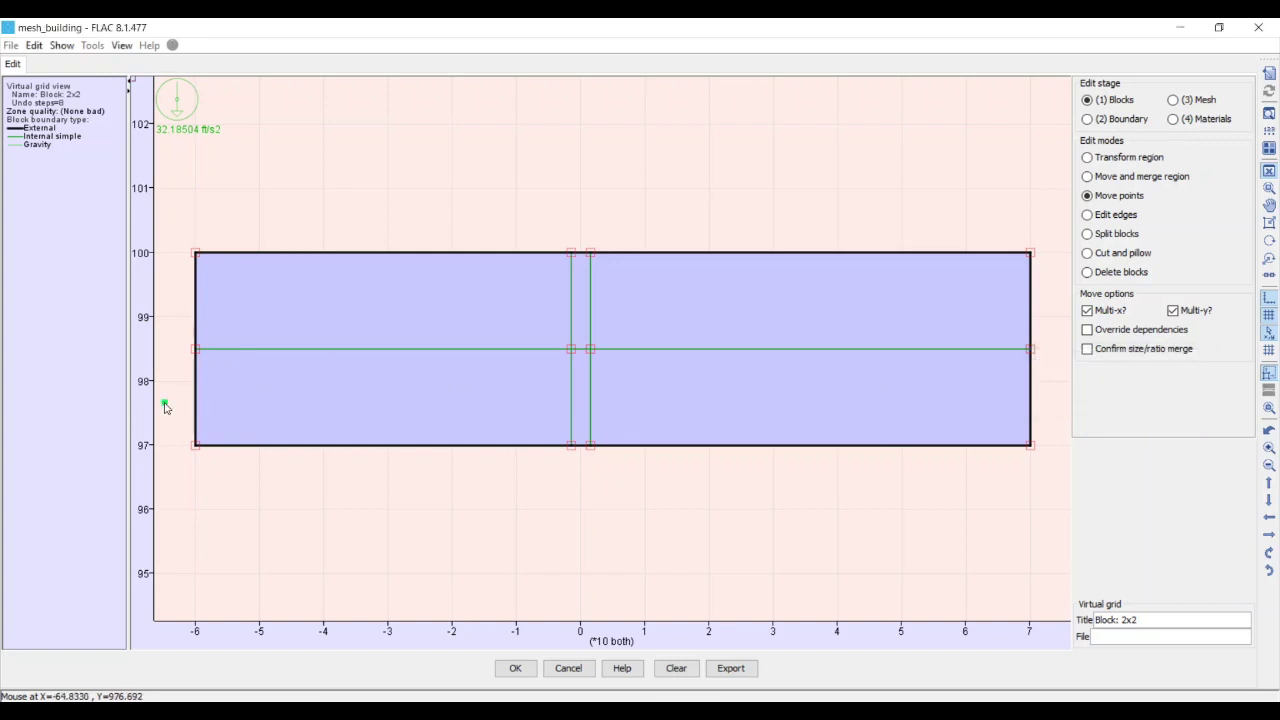
Move the horizontal block line to y = 980 through its vertex on the left boundary
double_click(196, 351)
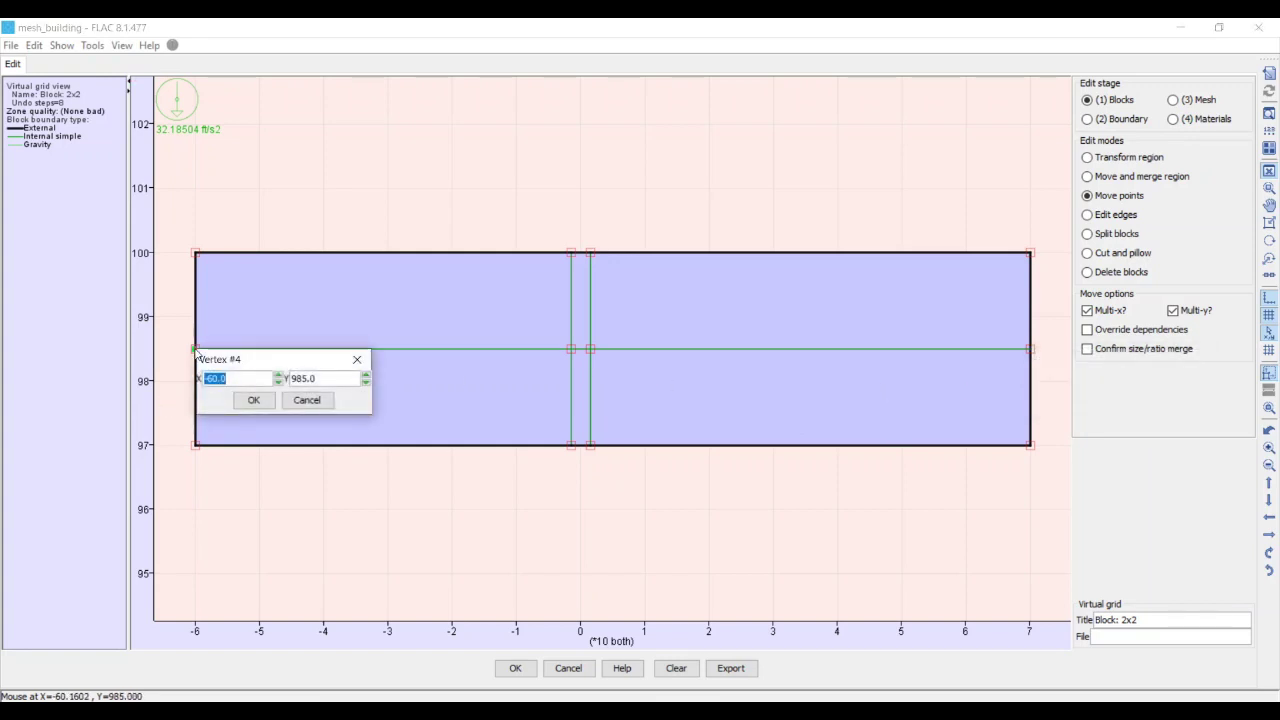
double_click(326, 379)
text(980)
click(253, 401)
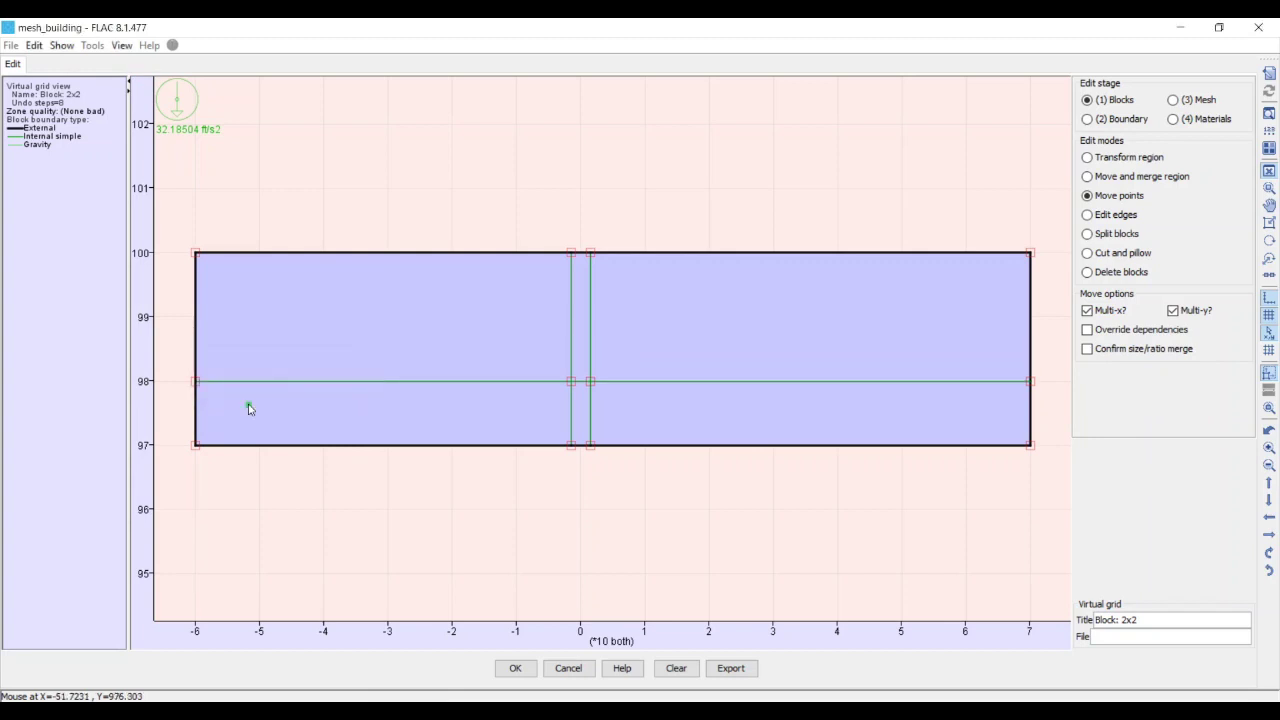
Review the zoned mesh, accept the virtual grid edits, and execute the grid with the project record displayed
click(1174, 101)
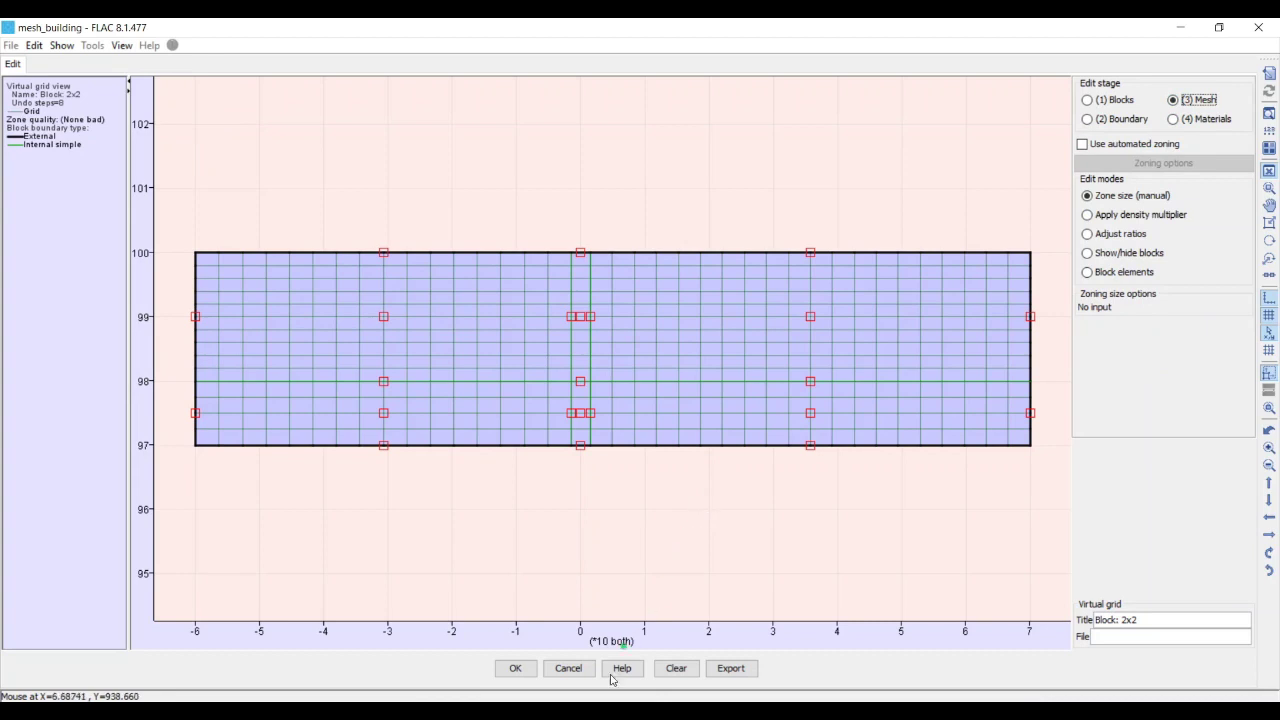
click(527, 672)
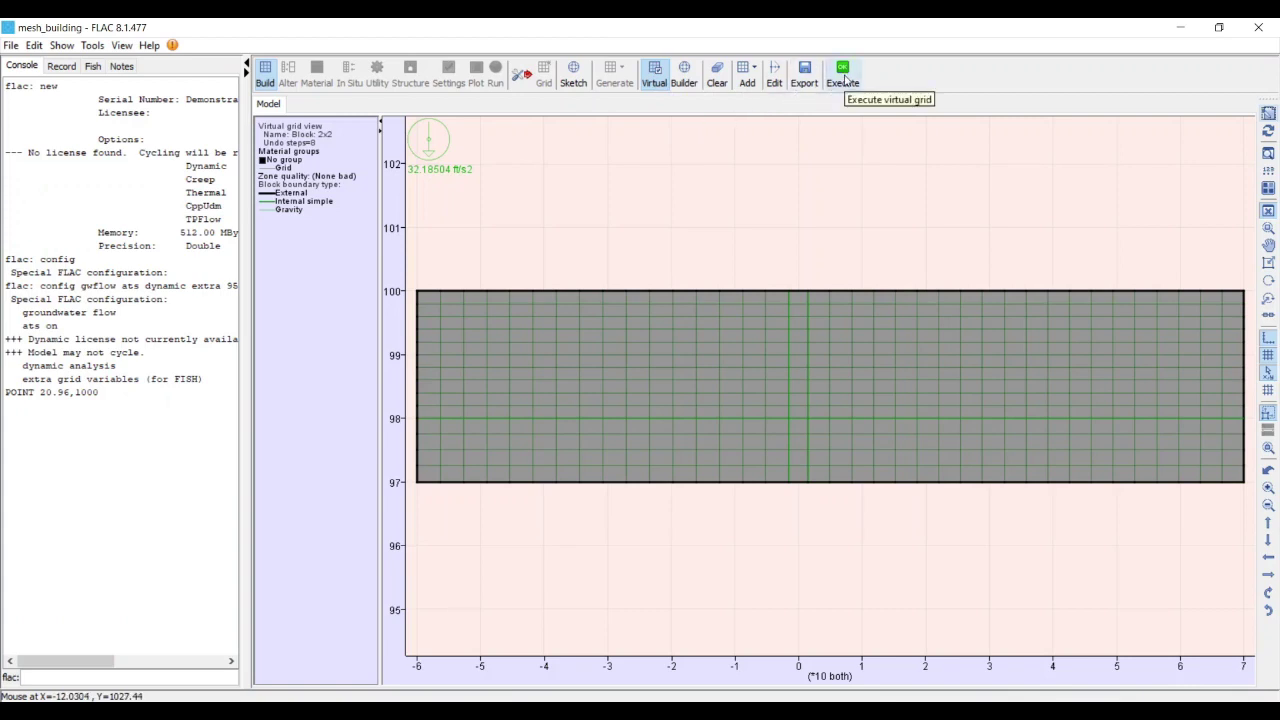
click(68, 70)
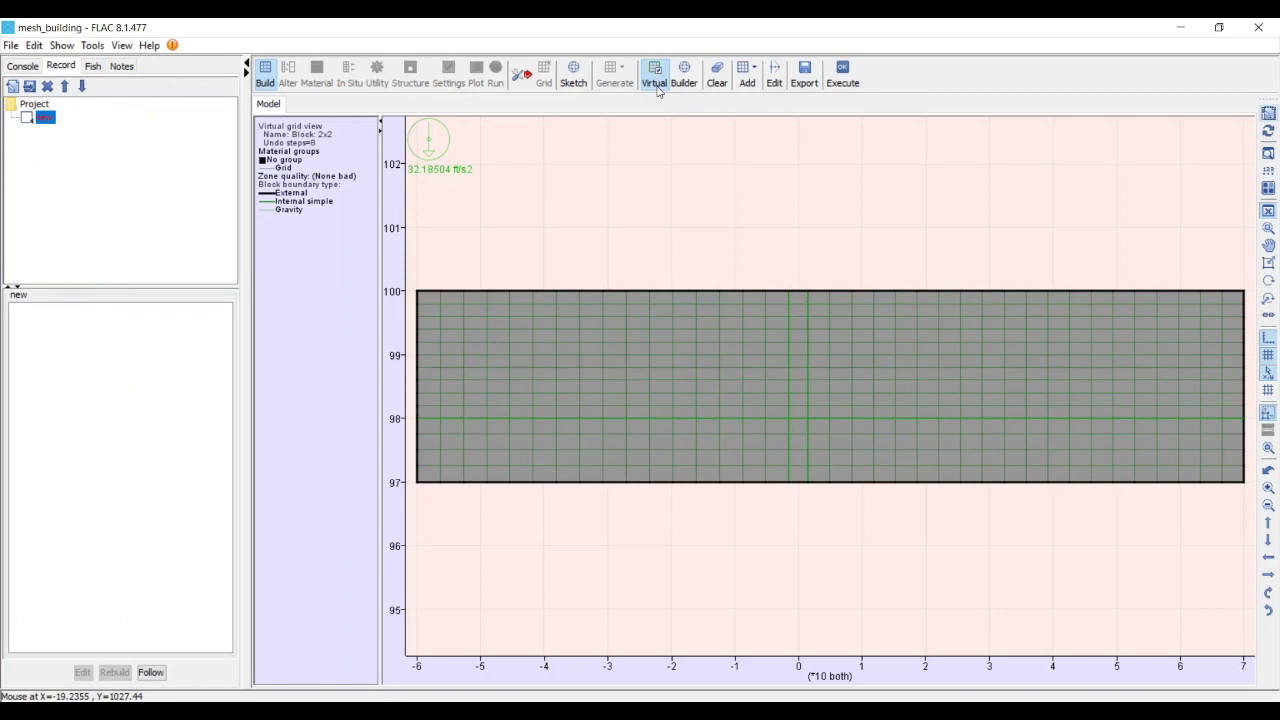
click(843, 83)
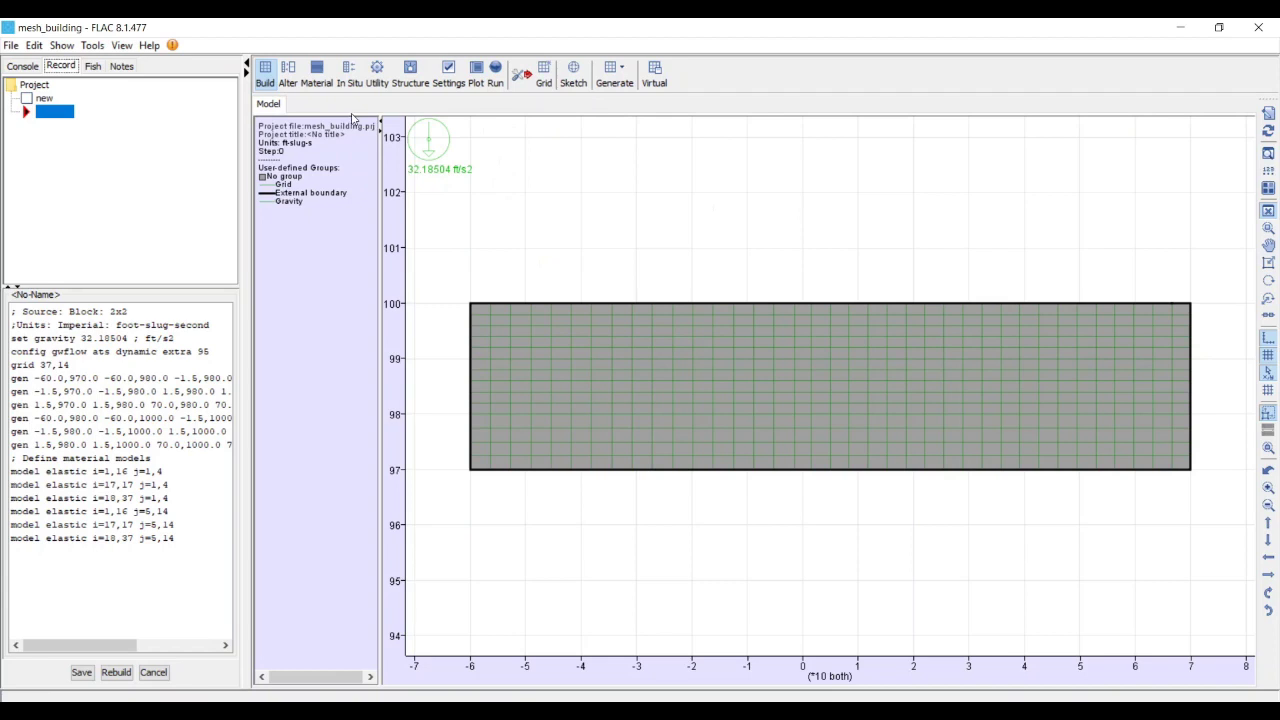
Create a model plot named "mesh with grid points and element numbers" containing the grid, gnum and num items
click(478, 76)
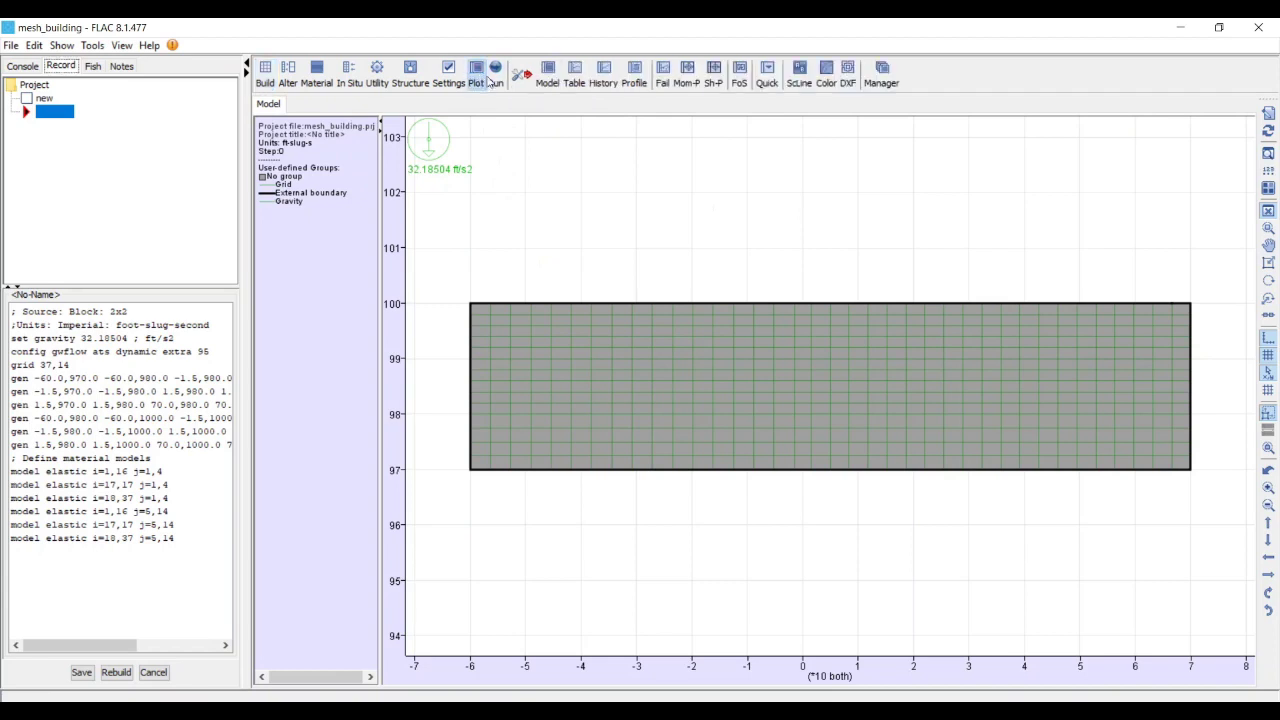
click(548, 76)
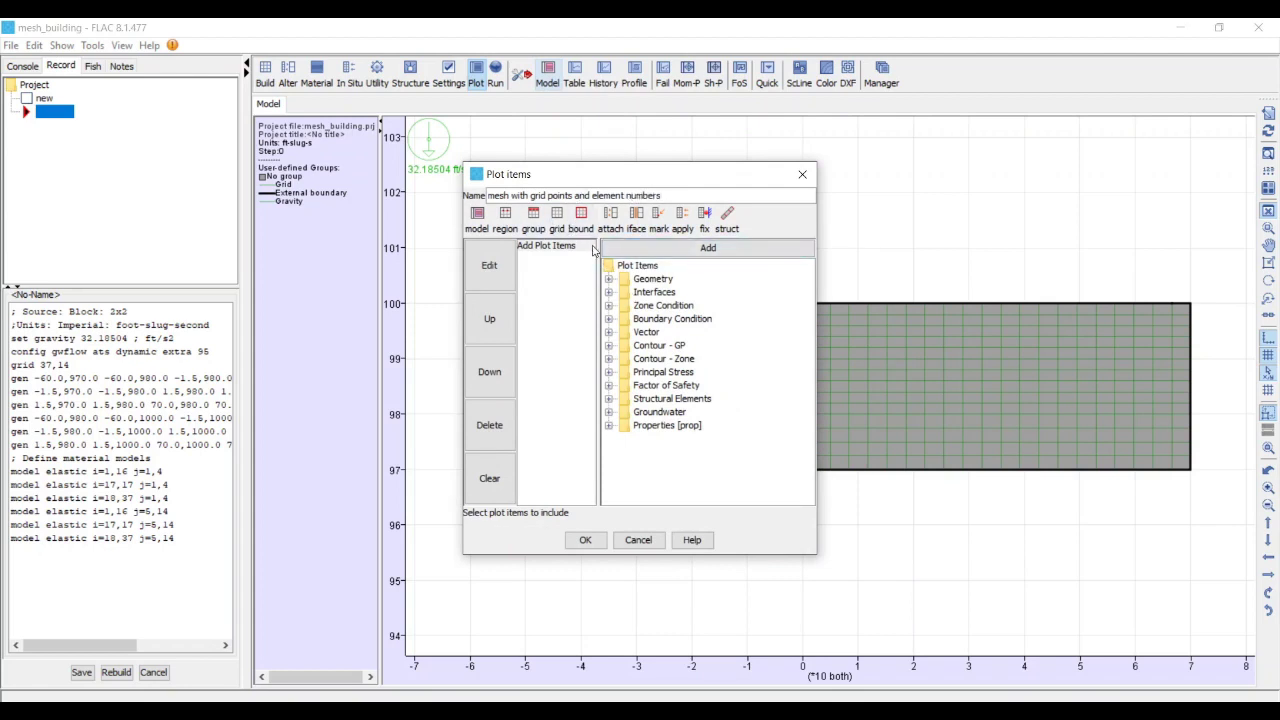
click(610, 281)
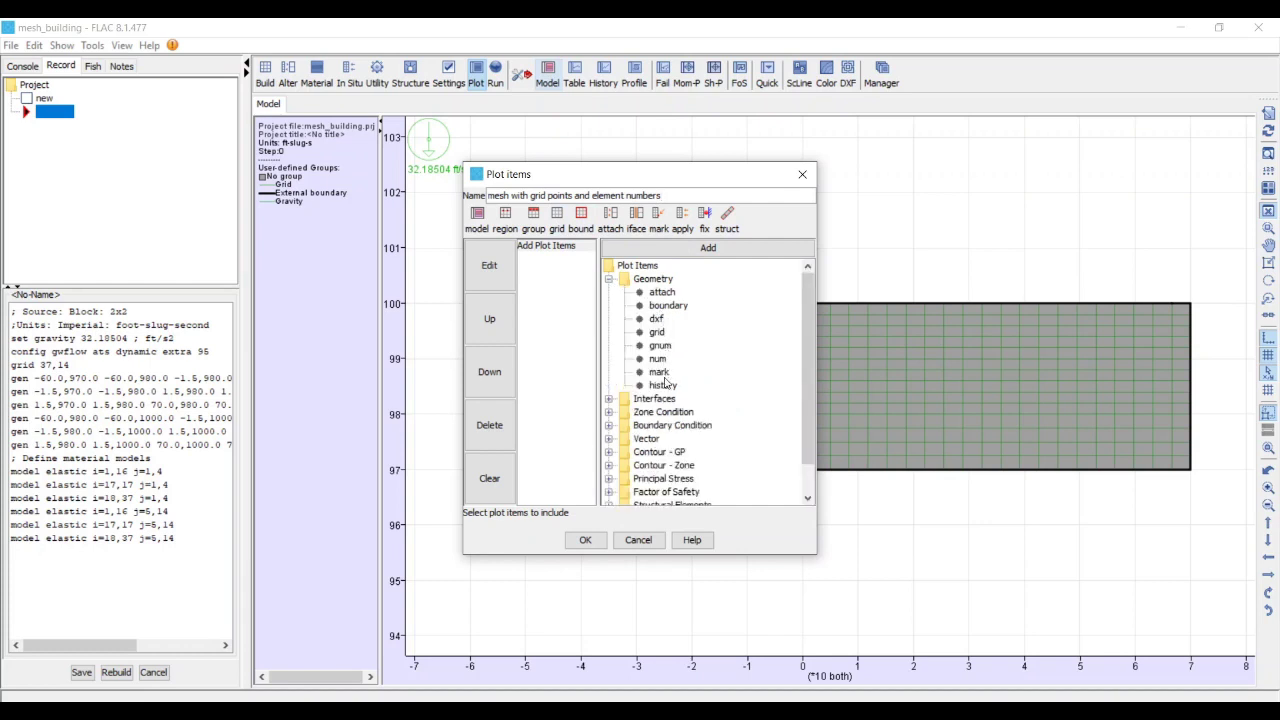
click(557, 218)
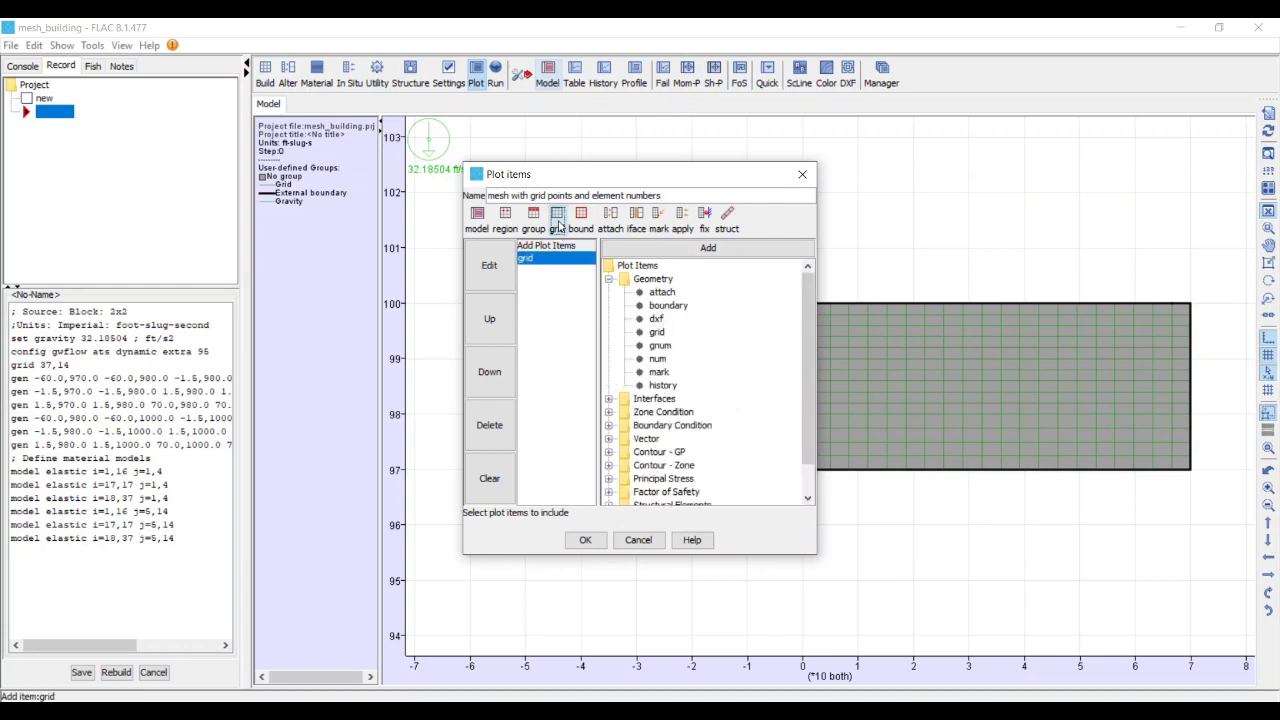
double_click(660, 345)
double_click(658, 358)
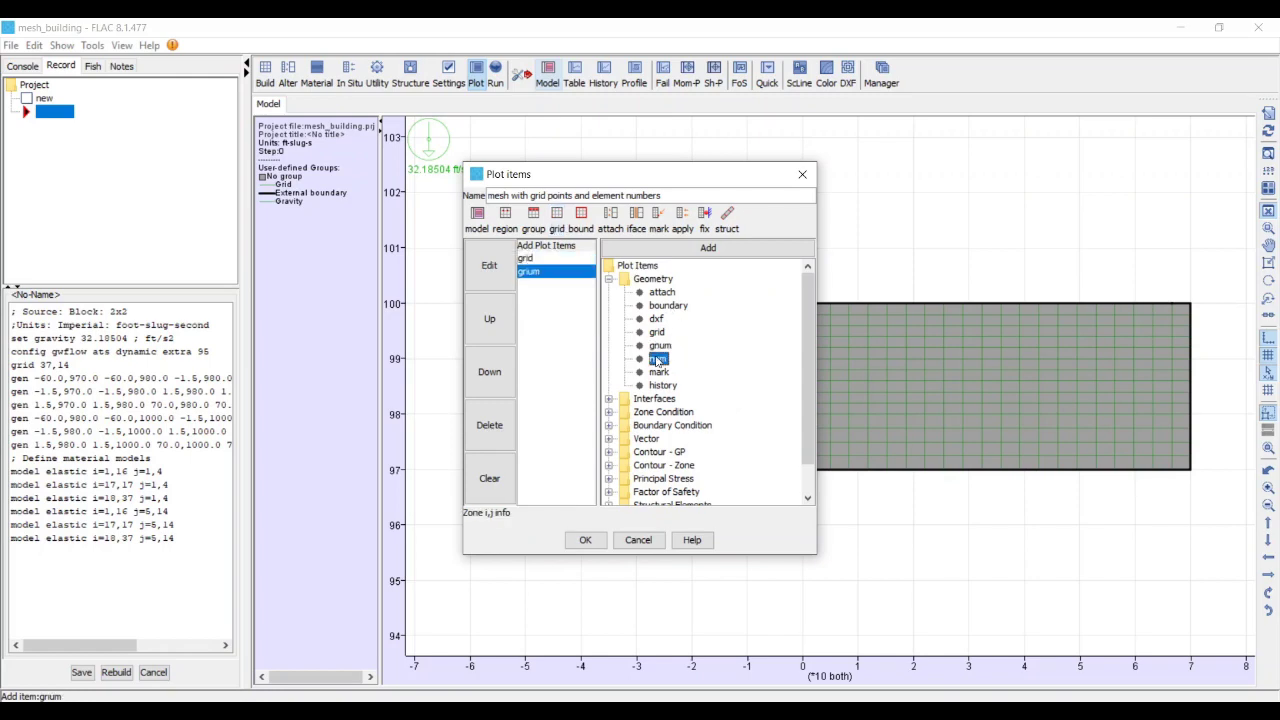
click(585, 540)
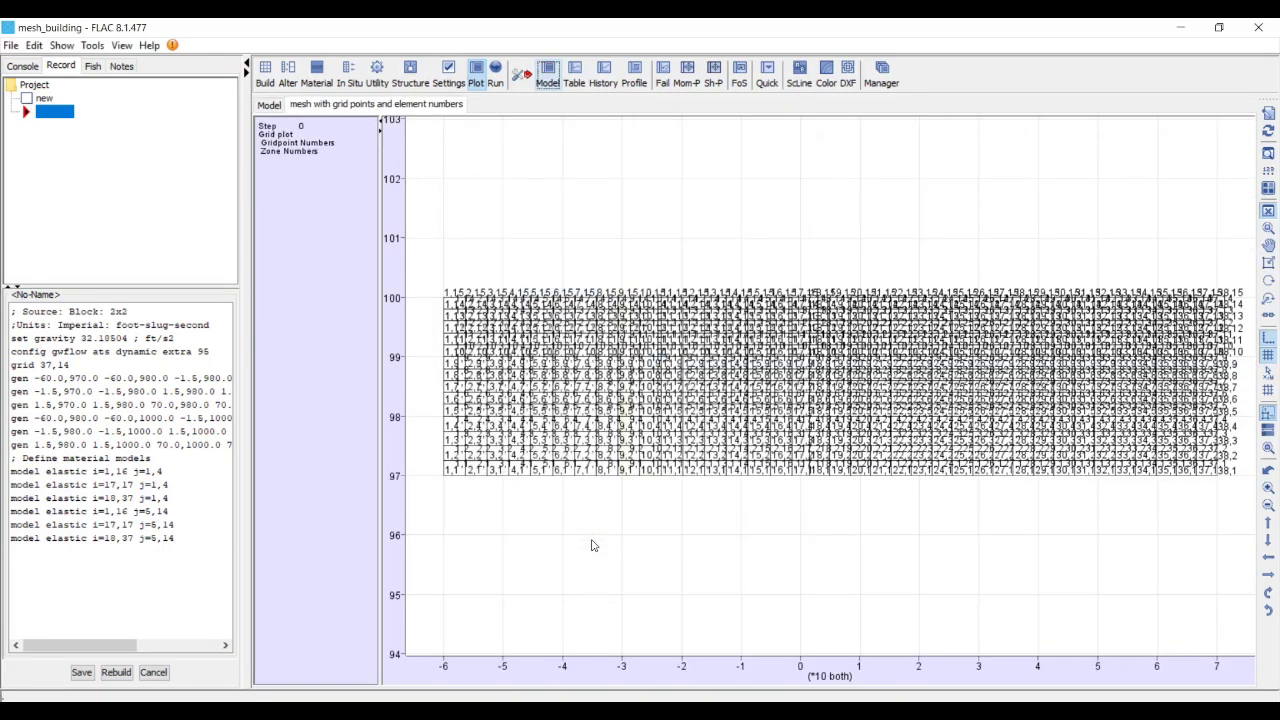
Examine the gridpoint and zone numbering around the mesh's upper-right corner in the new plot
scroll(1008, 362, up, 5)
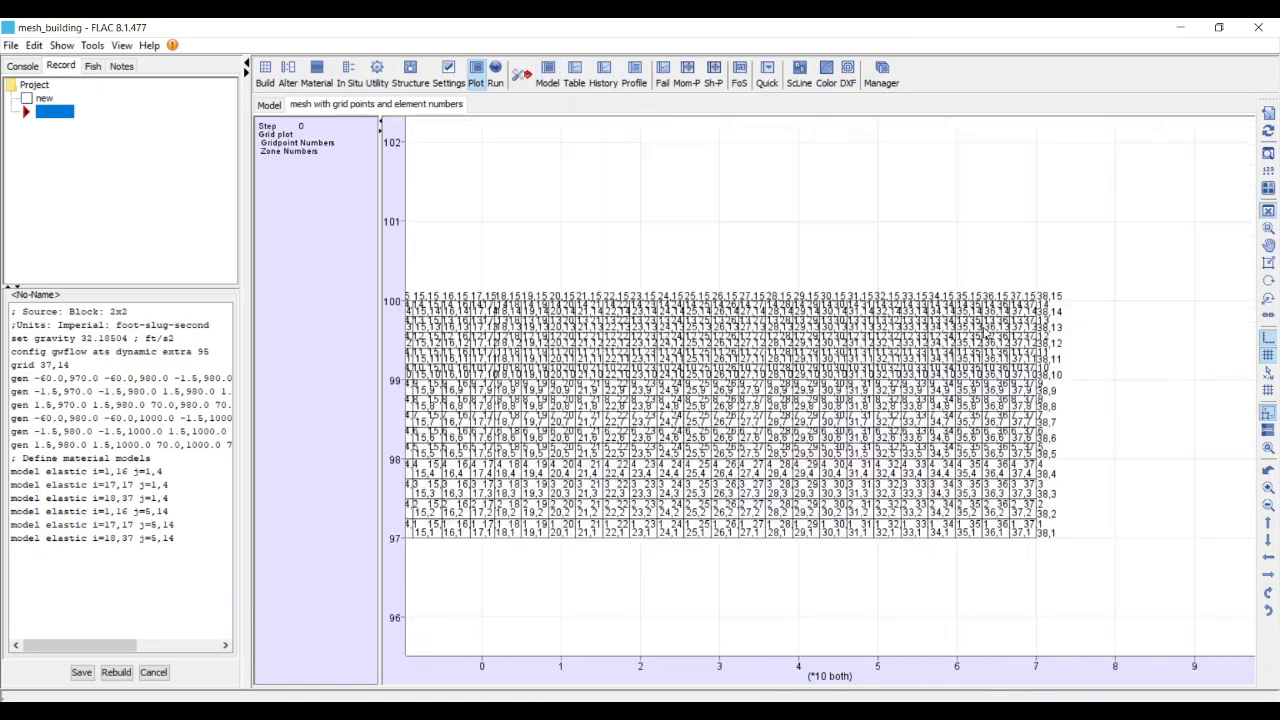
scroll(660, 350, up, 4)
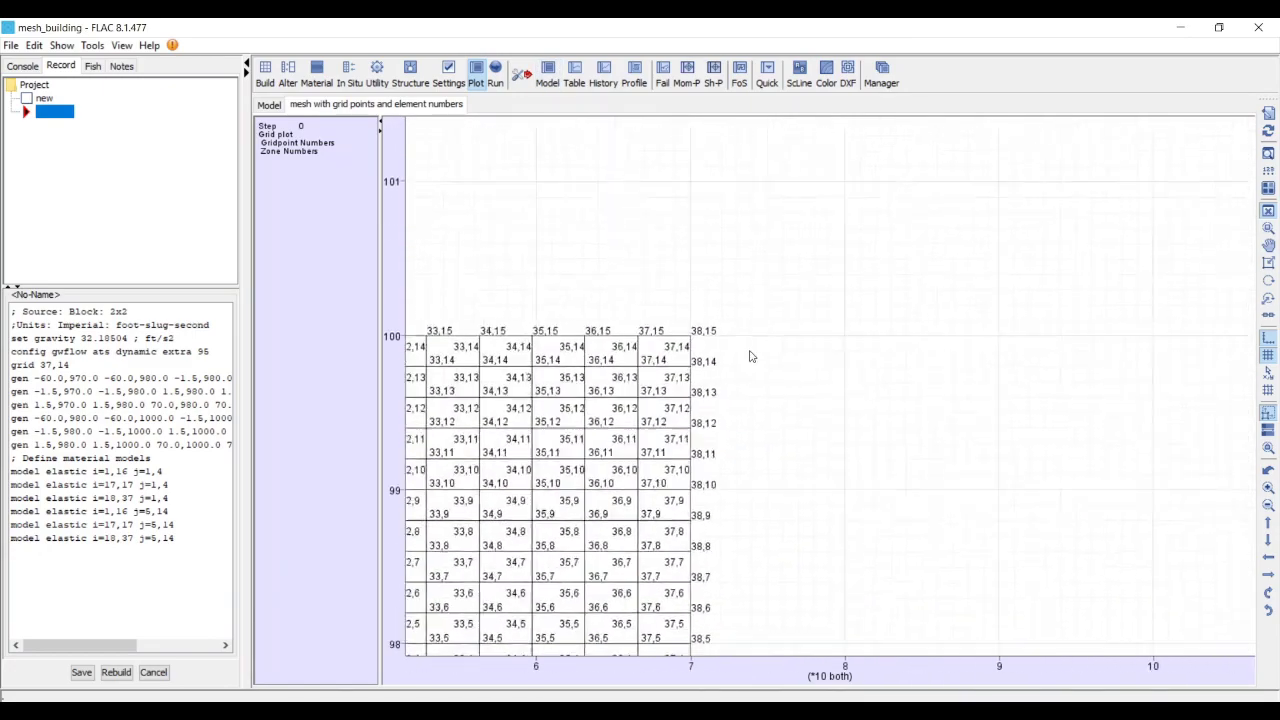
scroll(745, 345, up, 3)
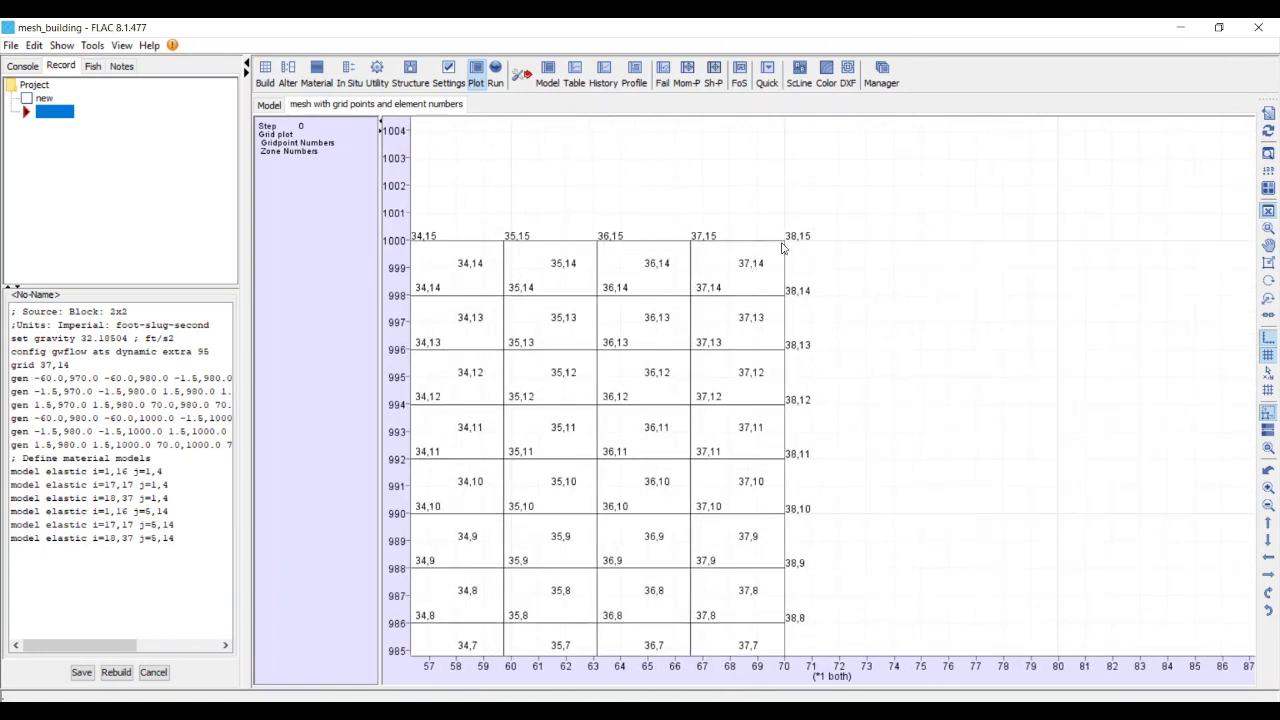
scroll(723, 408, down, 5)
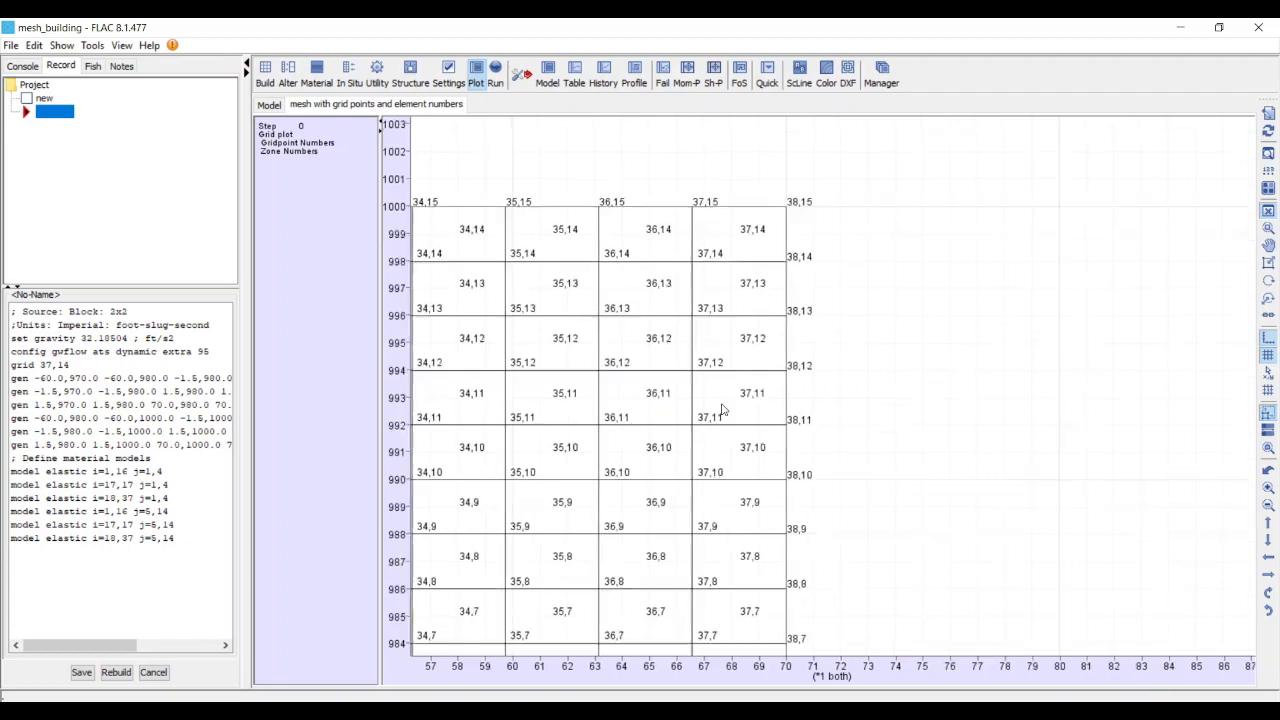
scroll(743, 355, down, 10)
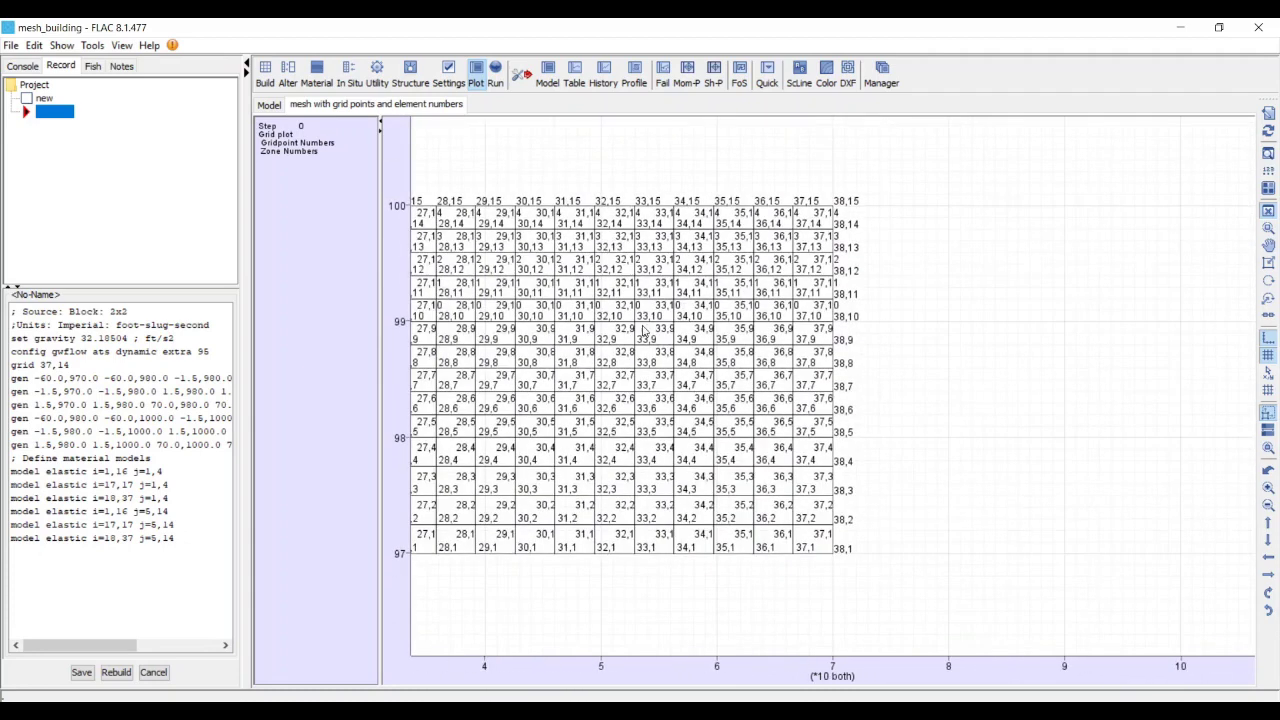
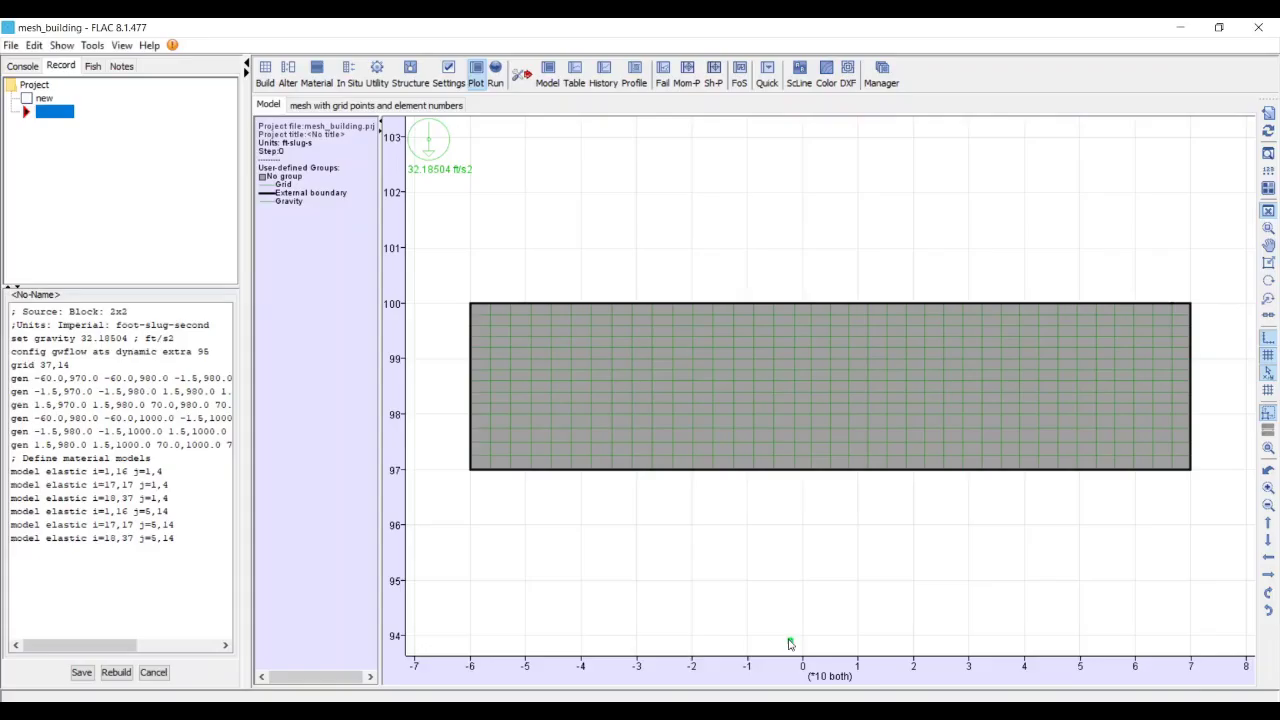
Copy all the commands of the project record and paste them into the empty text file in Notepad++
drag(185, 541, 12, 312)
key(ctrl+c)
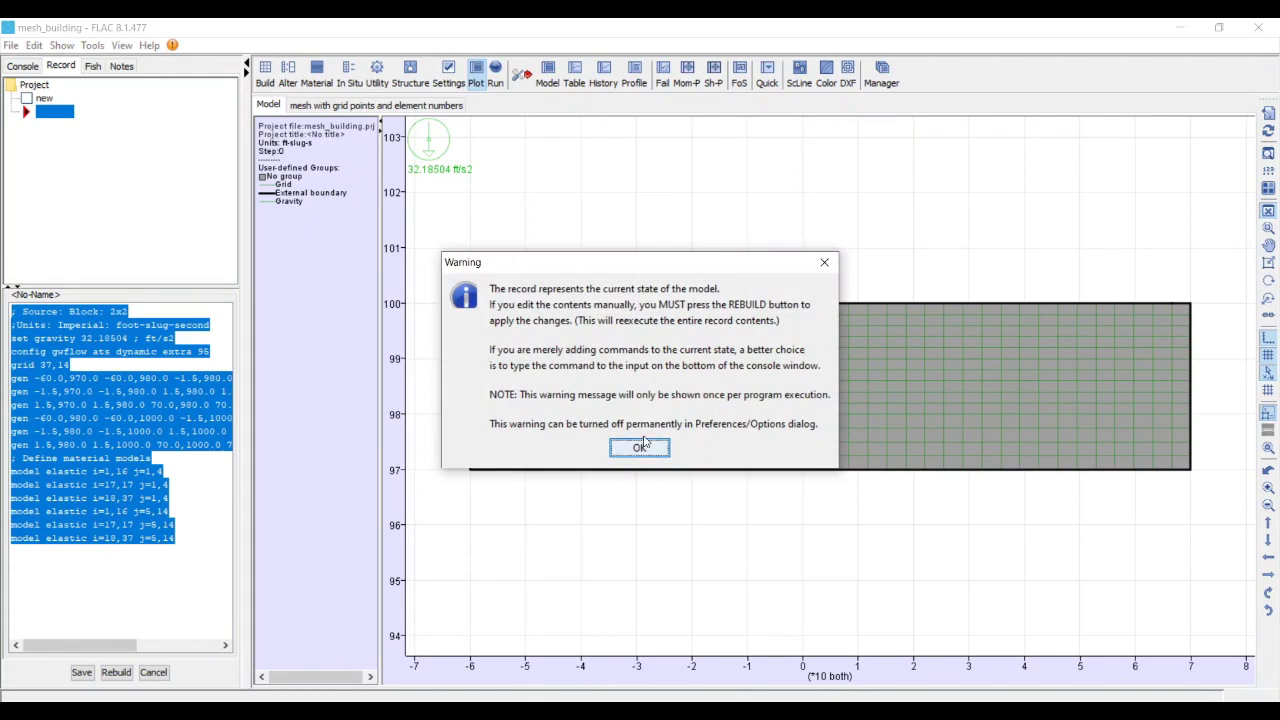
click(641, 448)
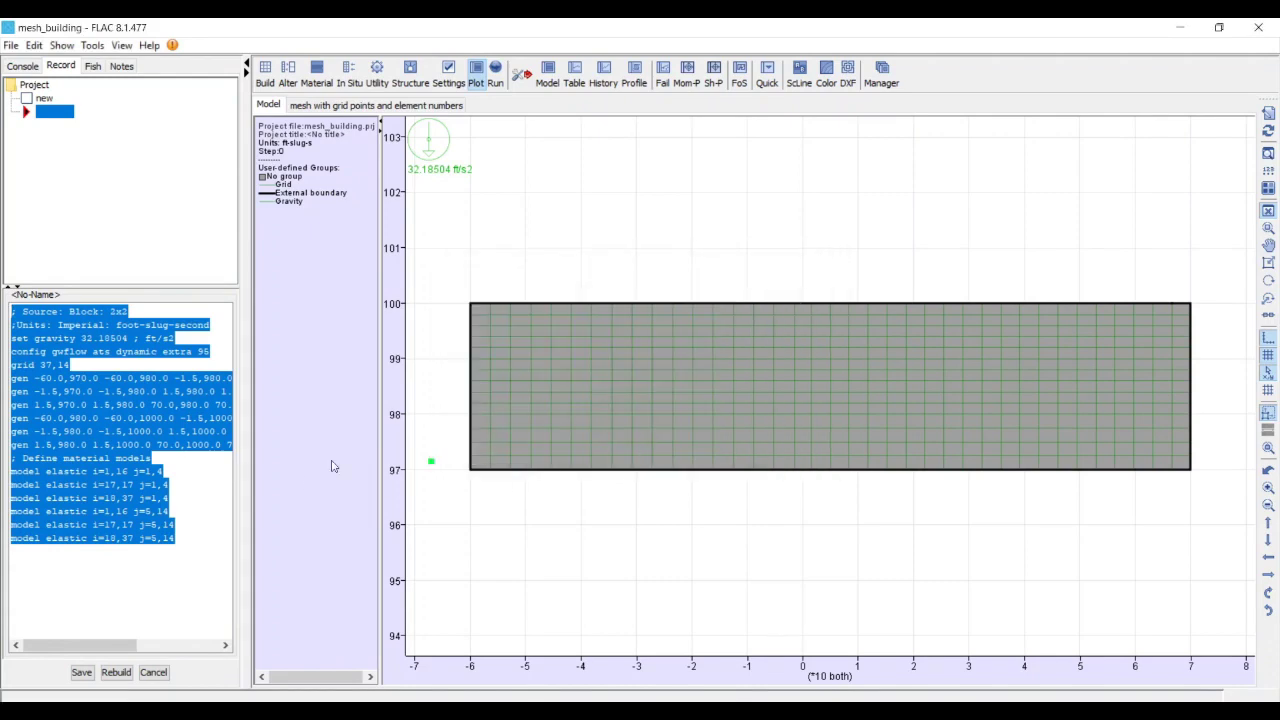
key(alt+Tab)
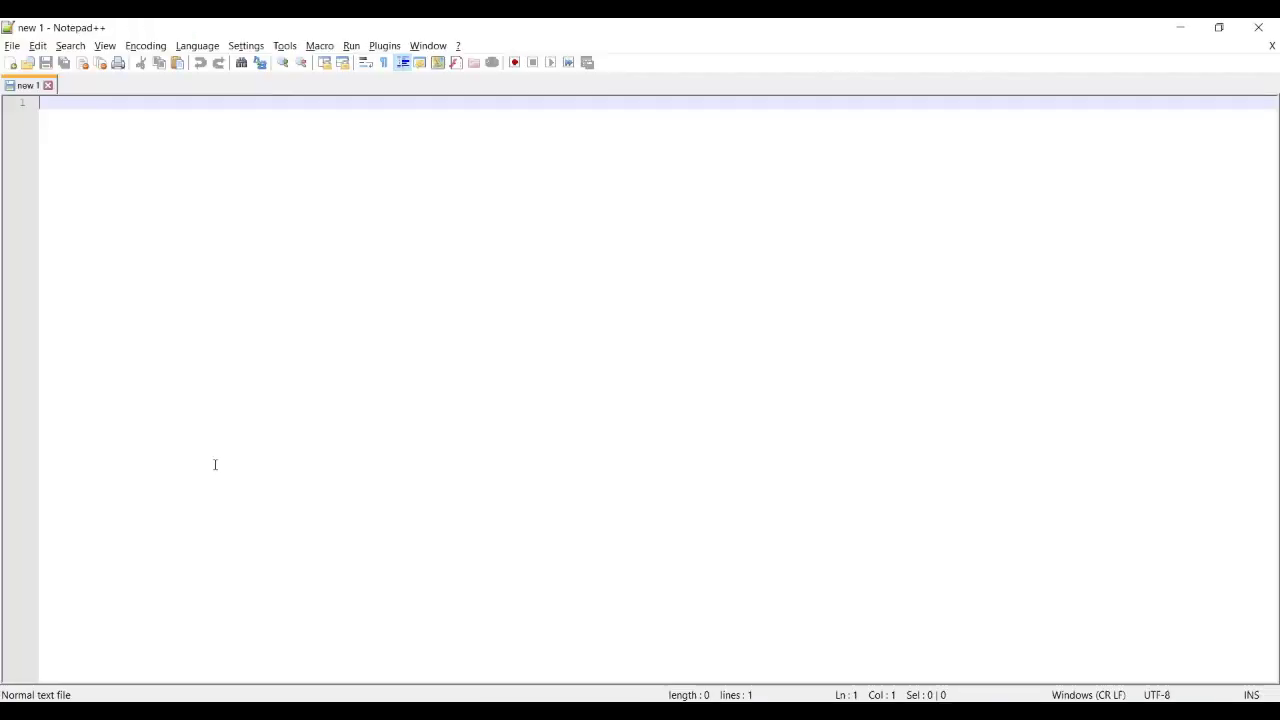
key(ctrl+v)
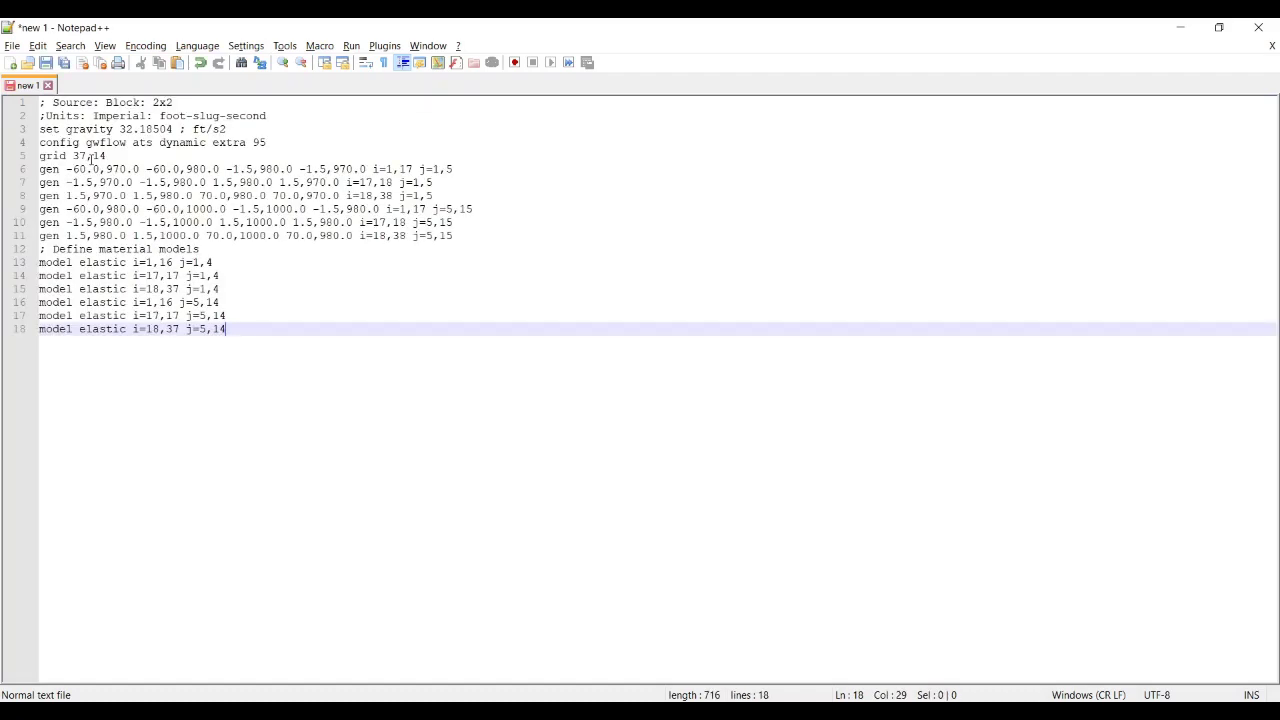
Comment out the set gravity and config gwflow lines with semicolons, and insert a blank line above grid 37,14
click(40, 129)
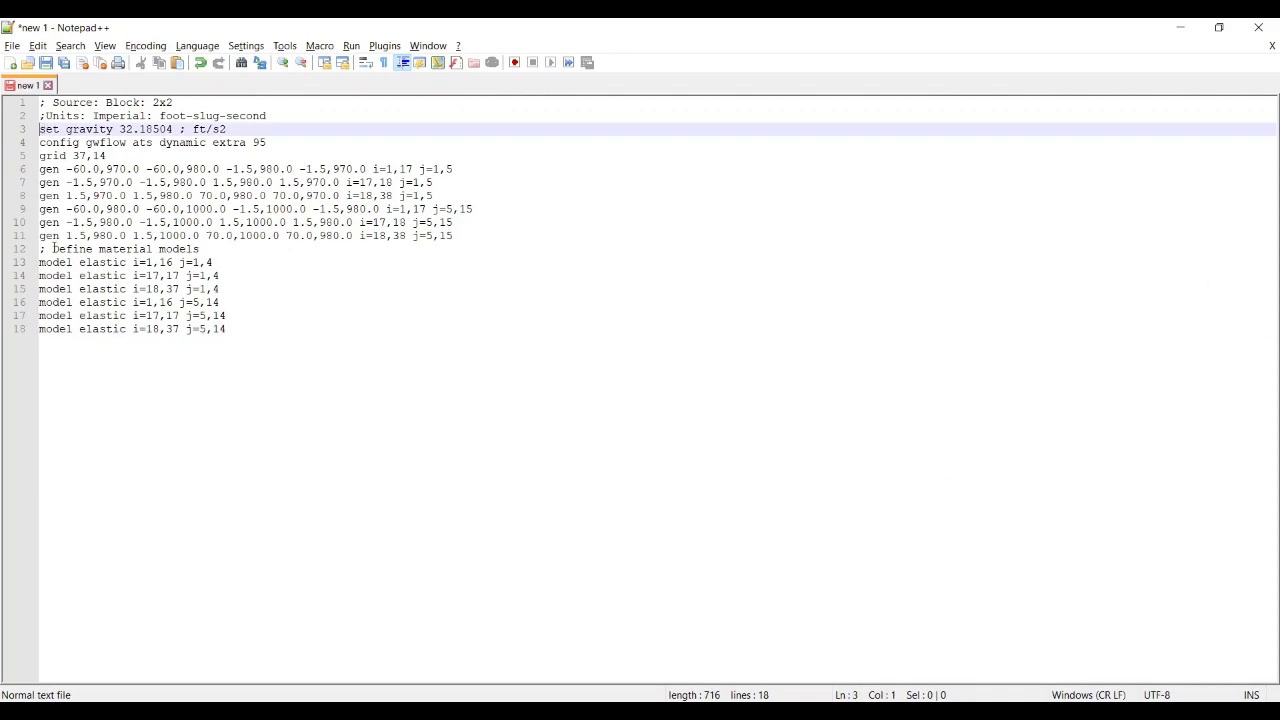
key(Down)
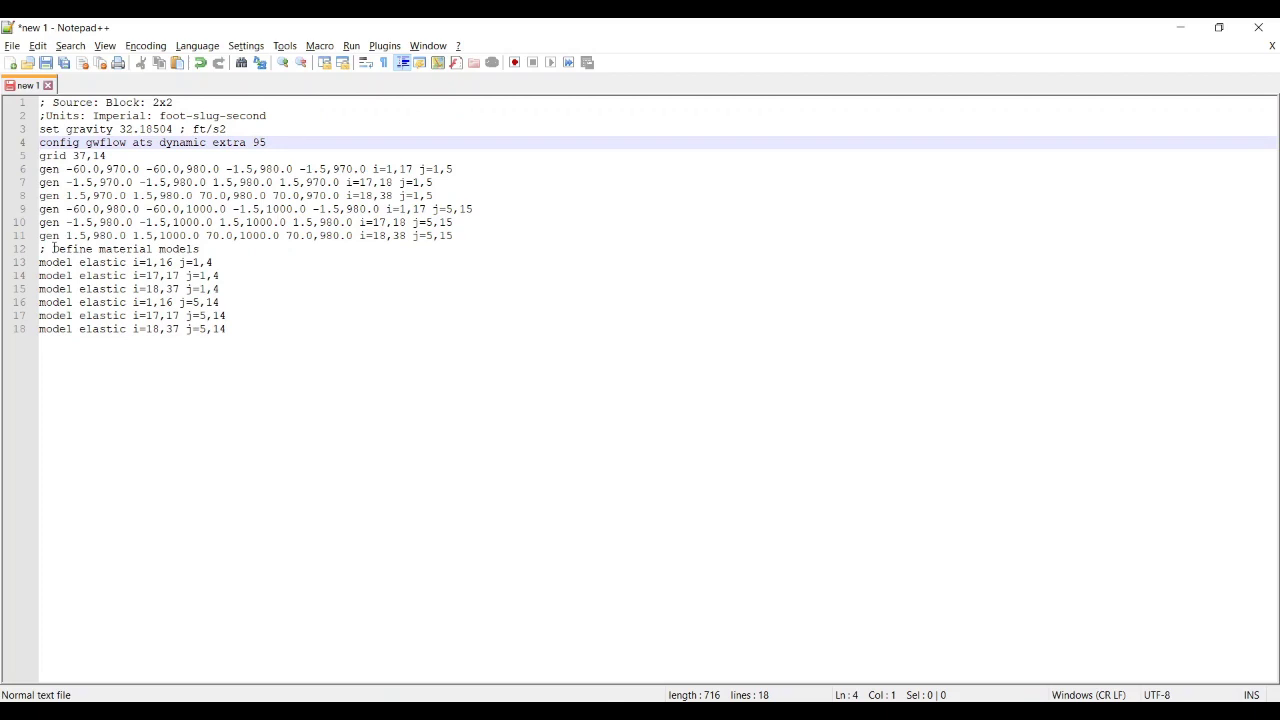
text(;)
key(Down)
key(Home)
text(;)
key(Delete)
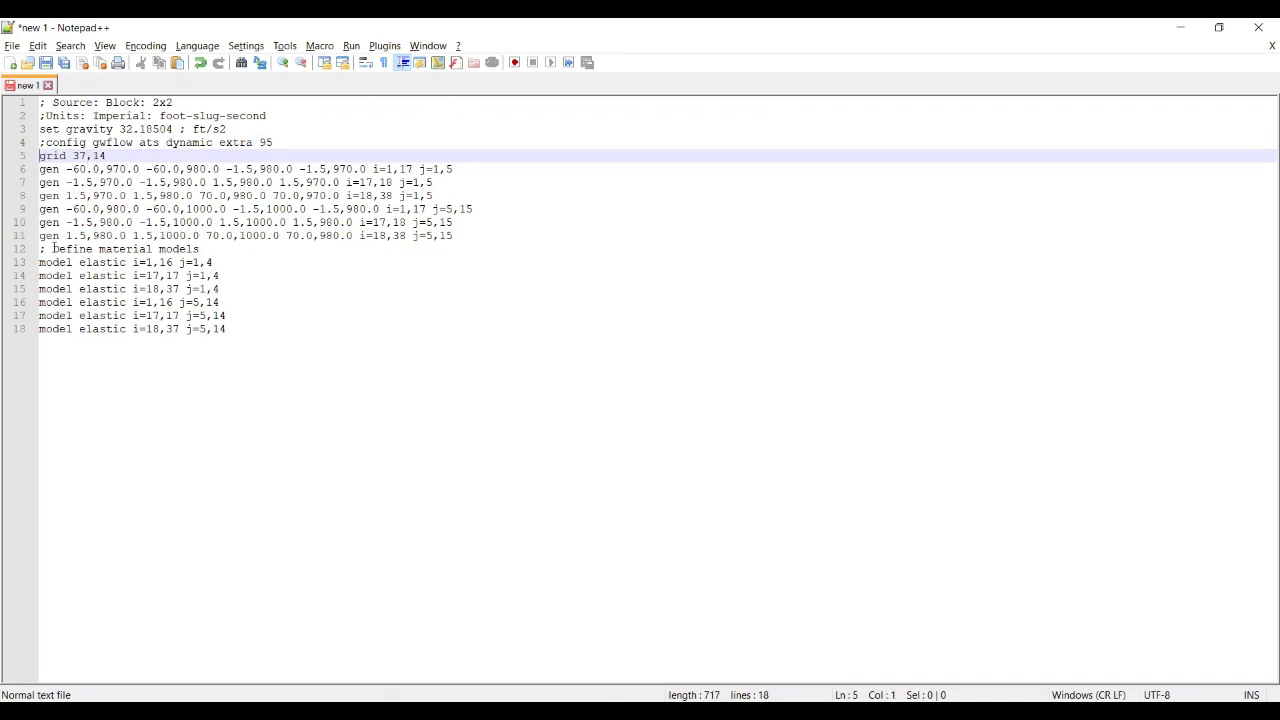
key(Up)
key(Up)
text(;)
key(Down)
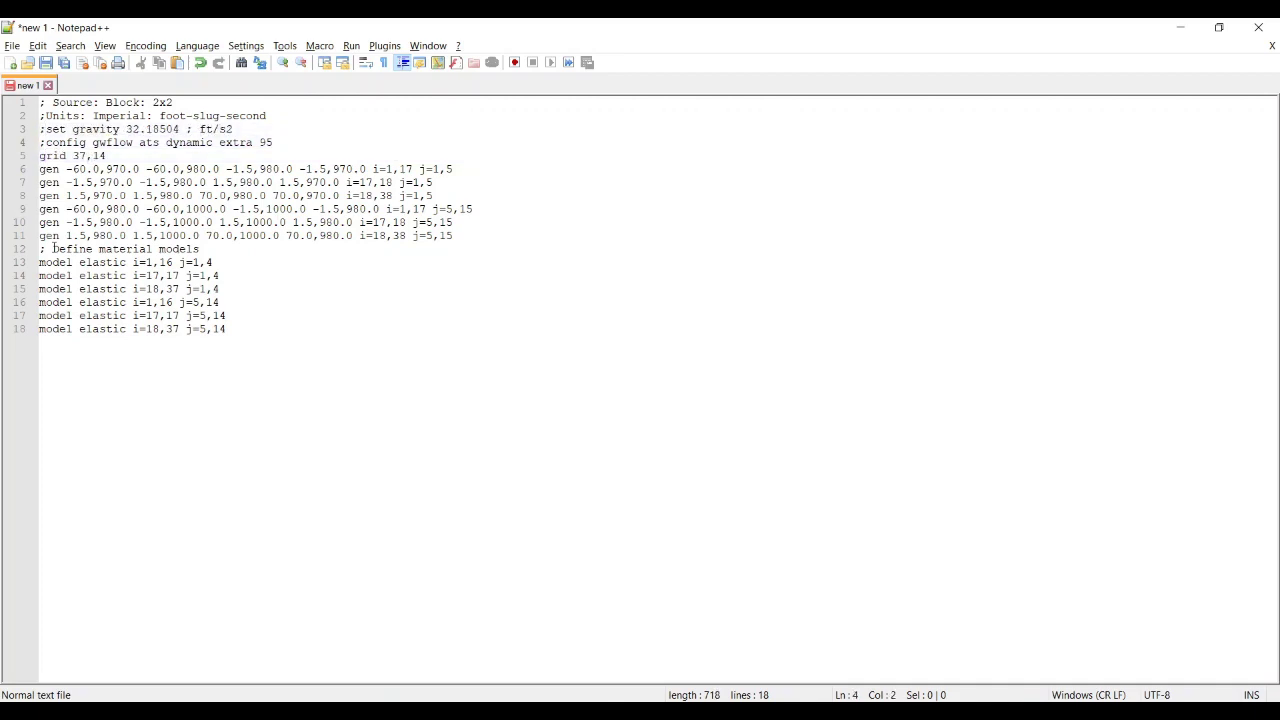
key(Down)
key(Home)
key(Return)
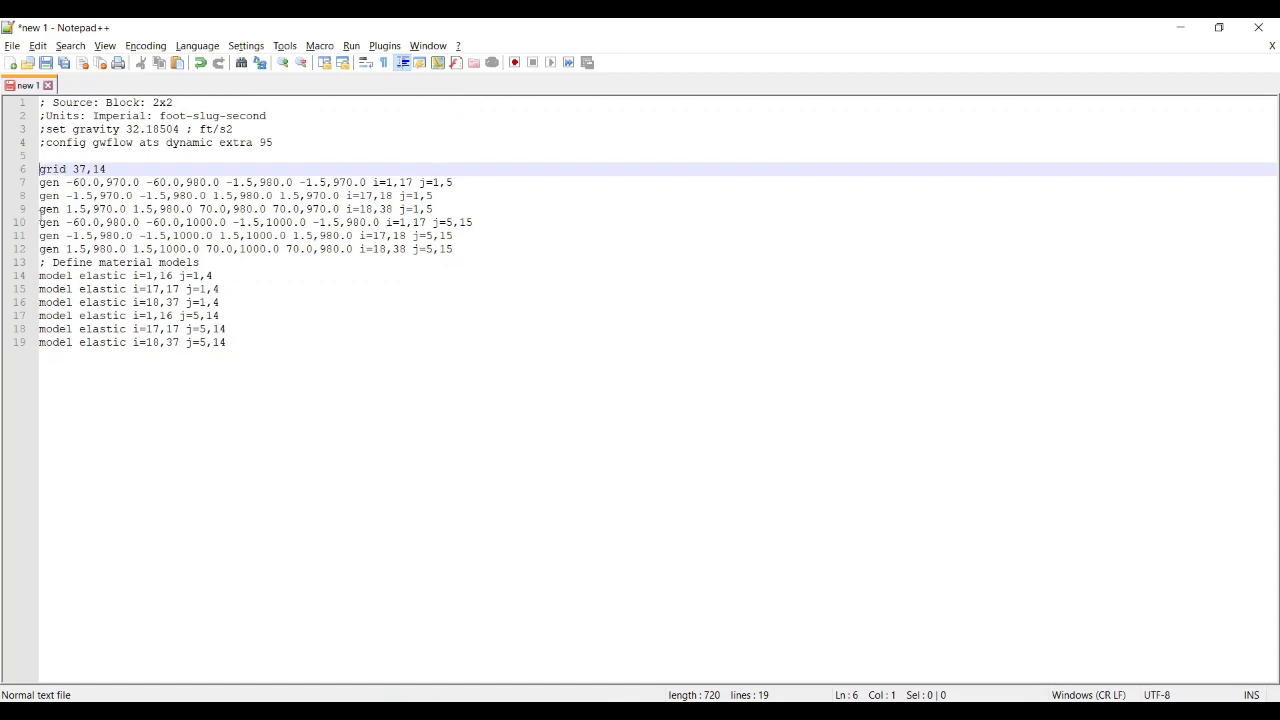
Reduce the six material model commands to a single "model elastic" line without i and j ranges
drag(473, 248, 30, 184)
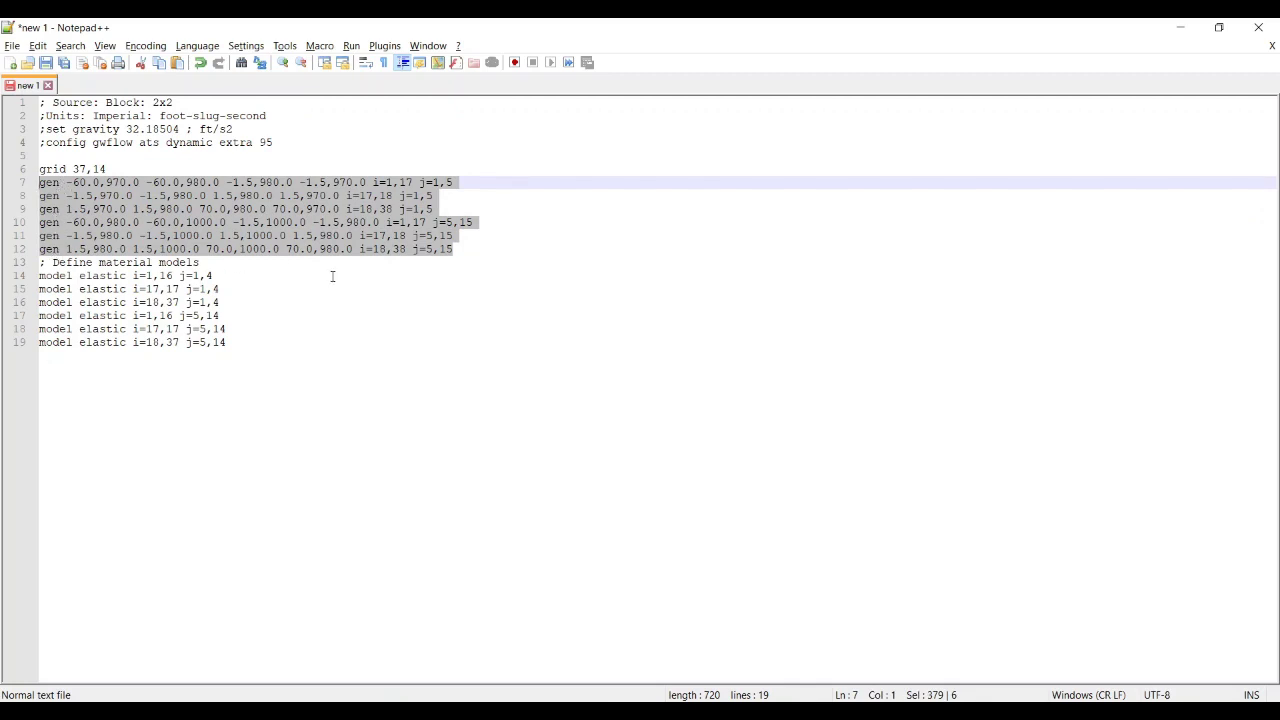
click(365, 182)
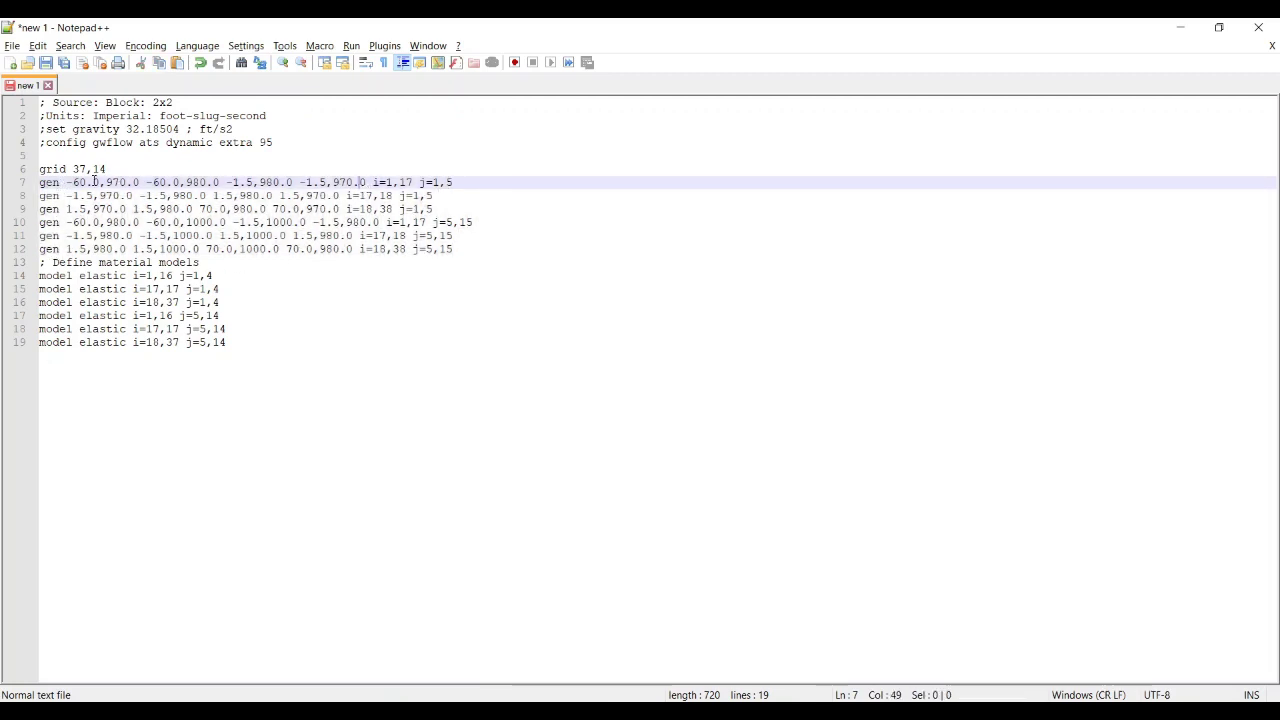
drag(68, 182, 460, 182)
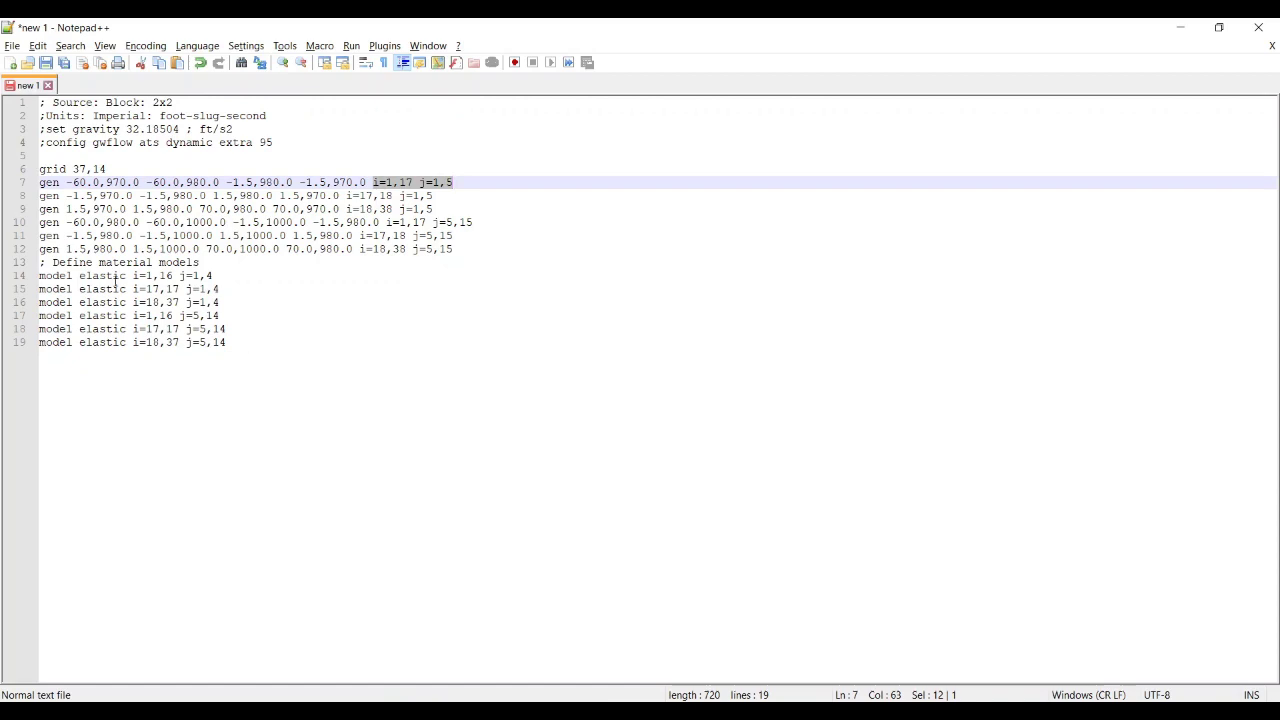
drag(213, 277, 47, 280)
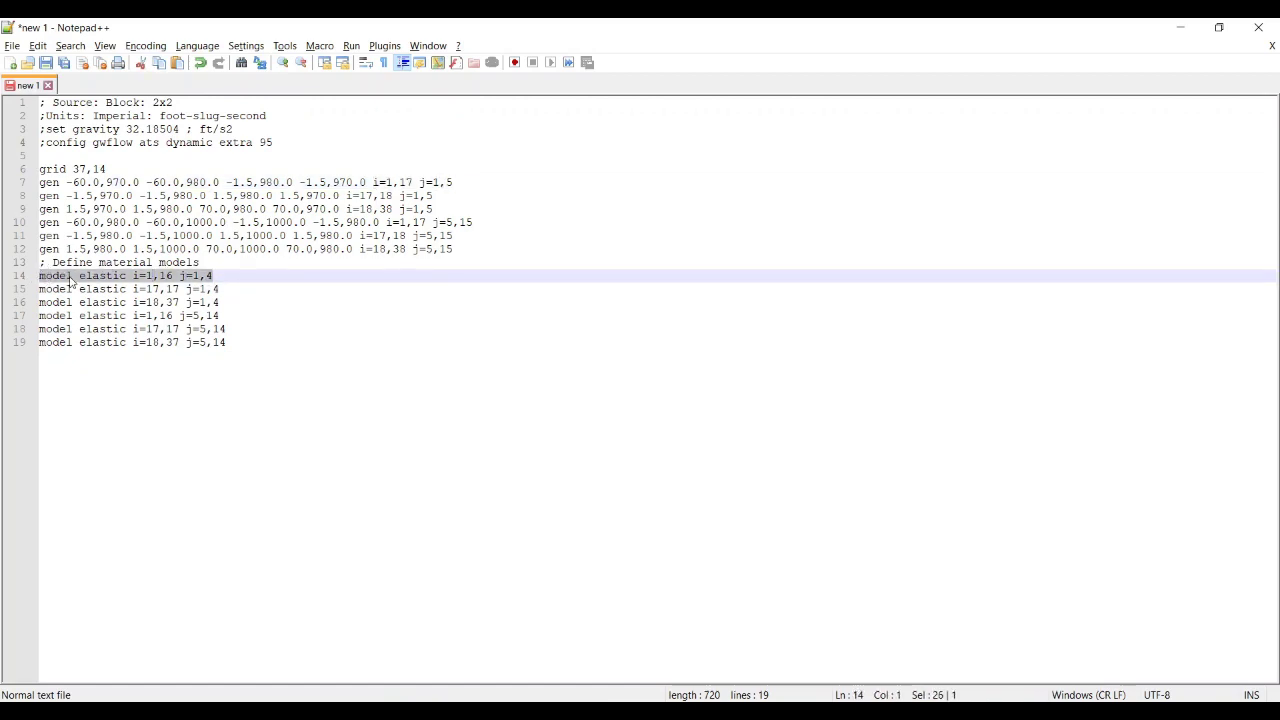
click(80, 279)
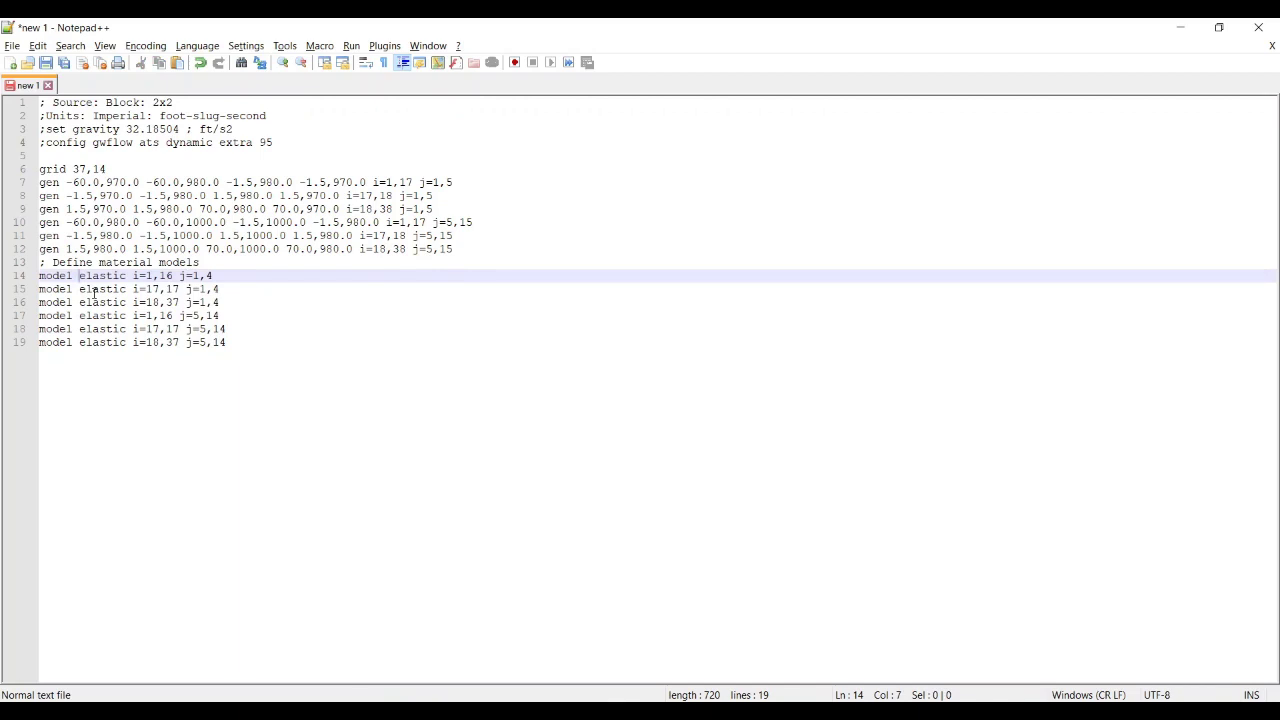
drag(234, 346, 20, 292)
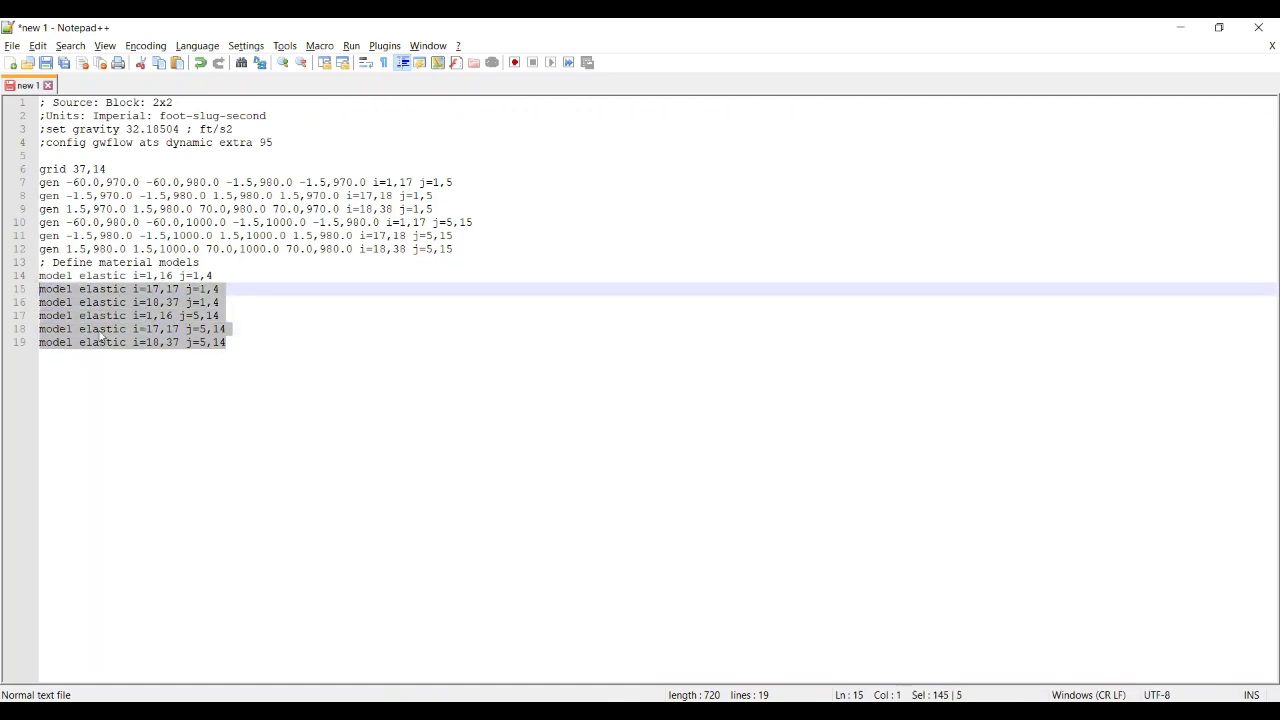
key(Delete)
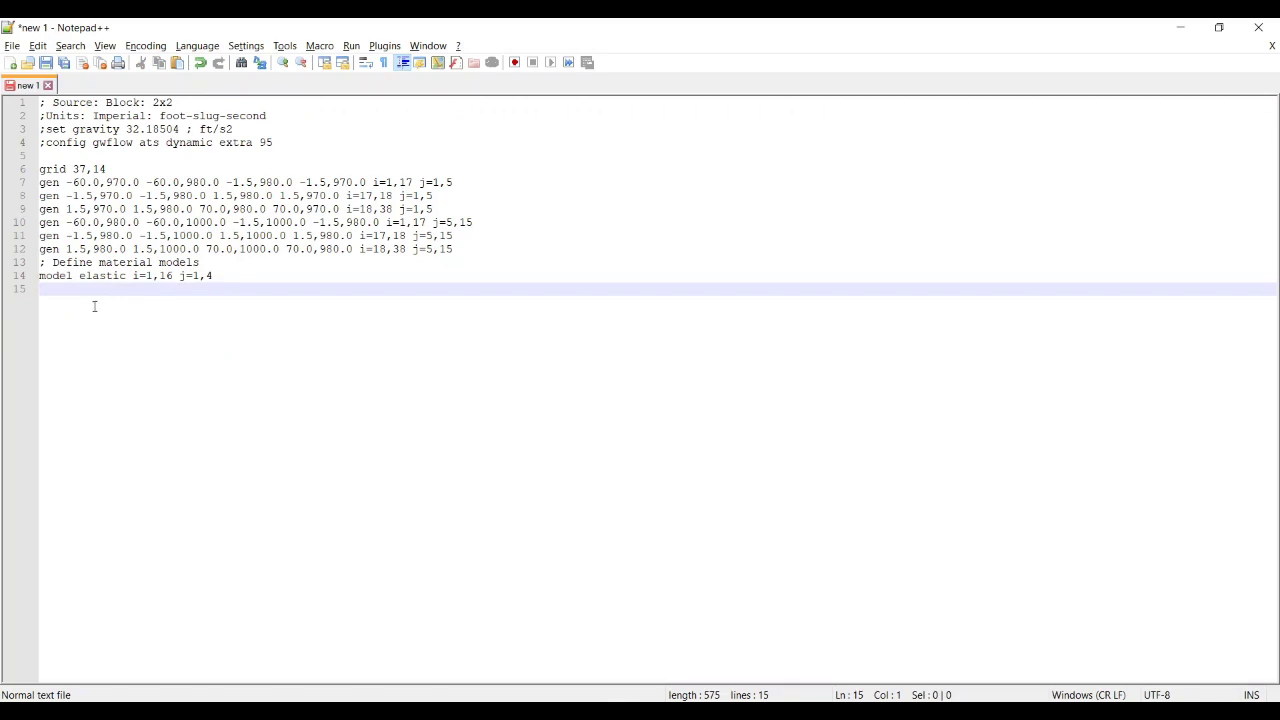
drag(126, 276, 254, 277)
key(Delete)
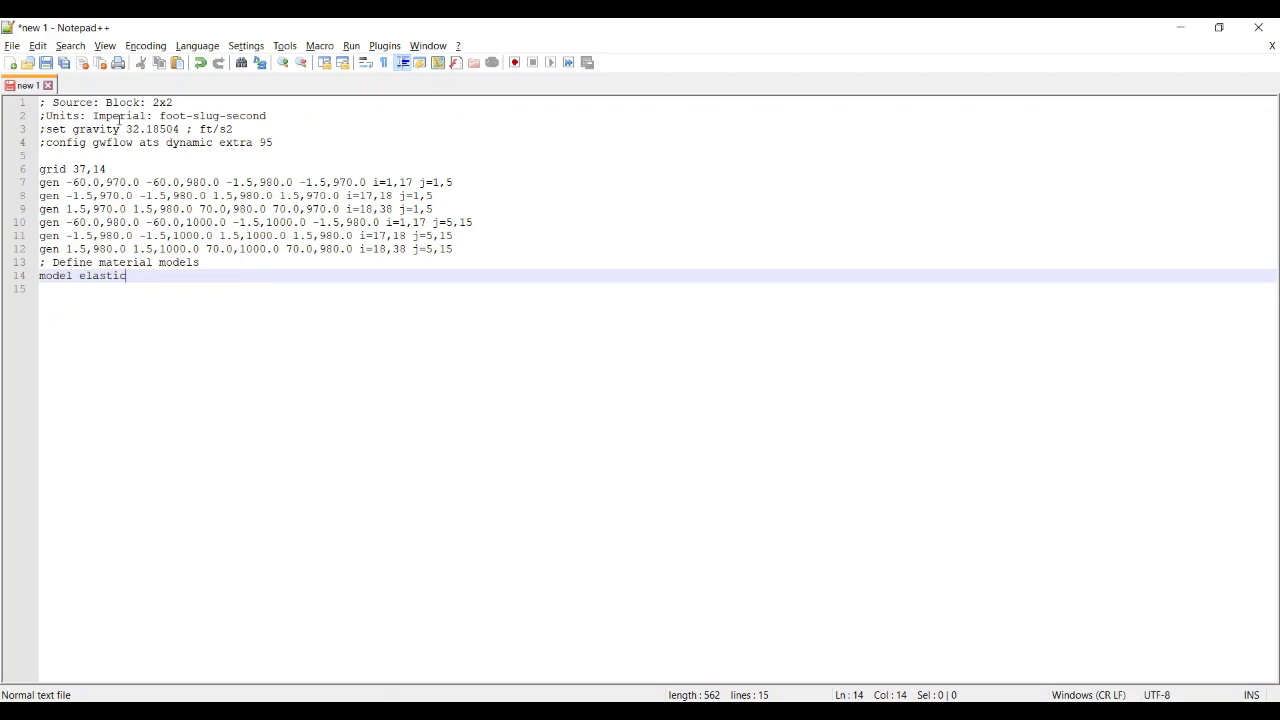
Review the commented-out gravity and config lines and the command block from grid to model elastic
drag(41, 128, 20, 143)
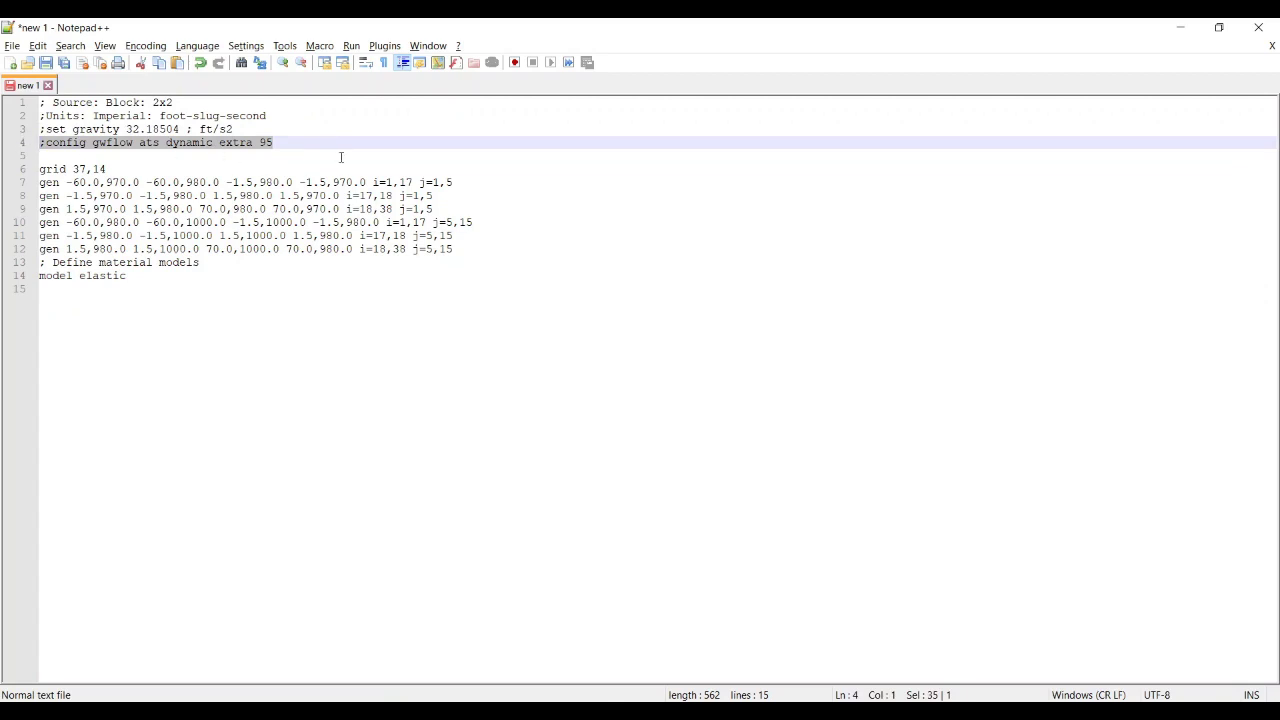
click(144, 280)
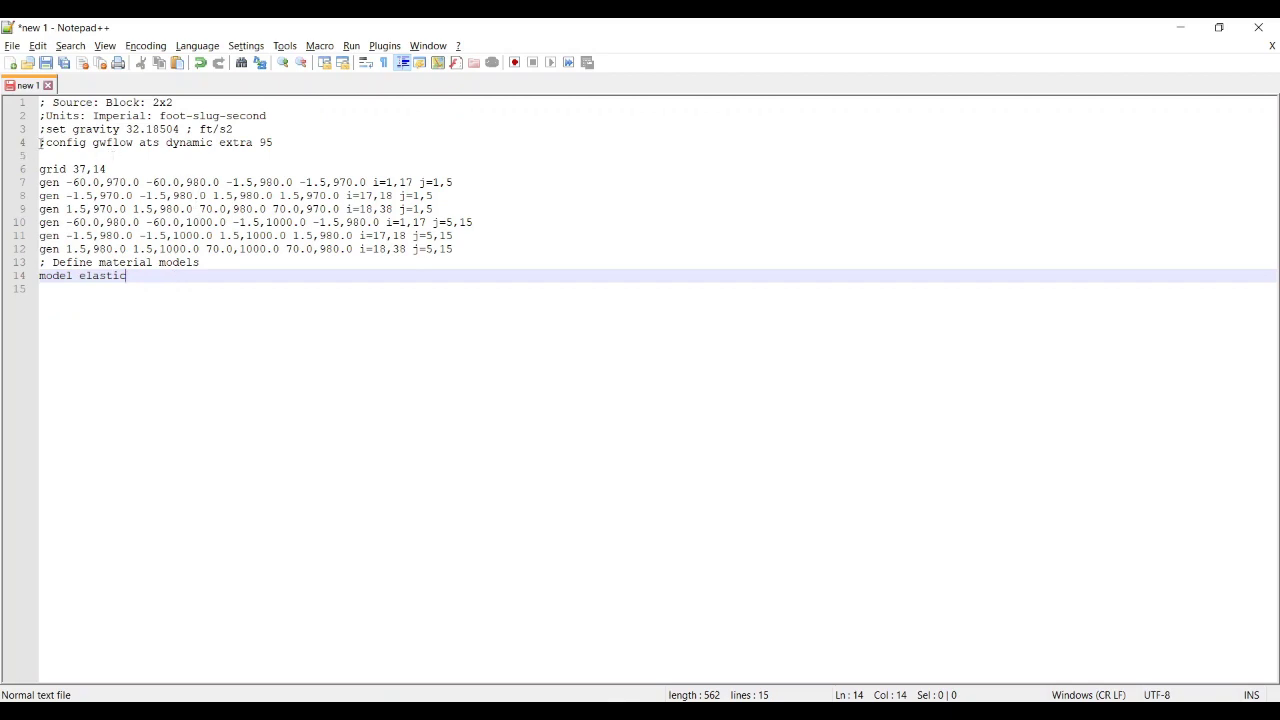
drag(46, 142, 72, 129)
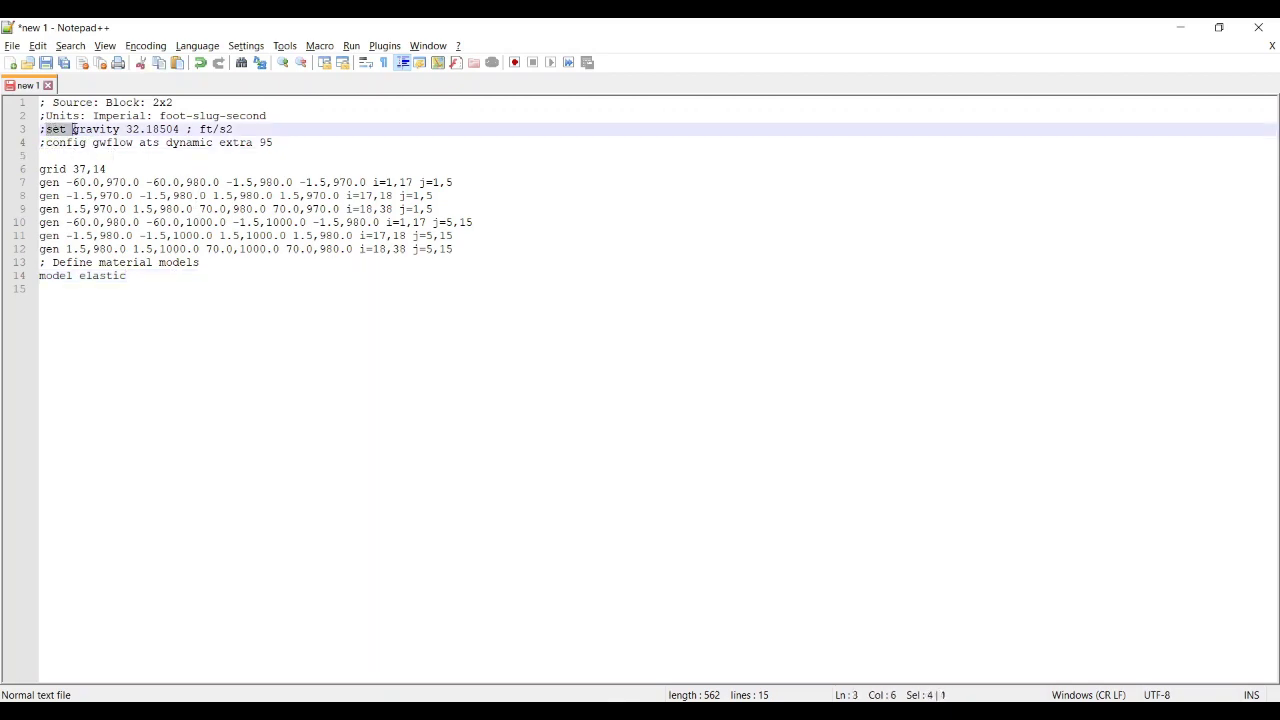
click(40, 169)
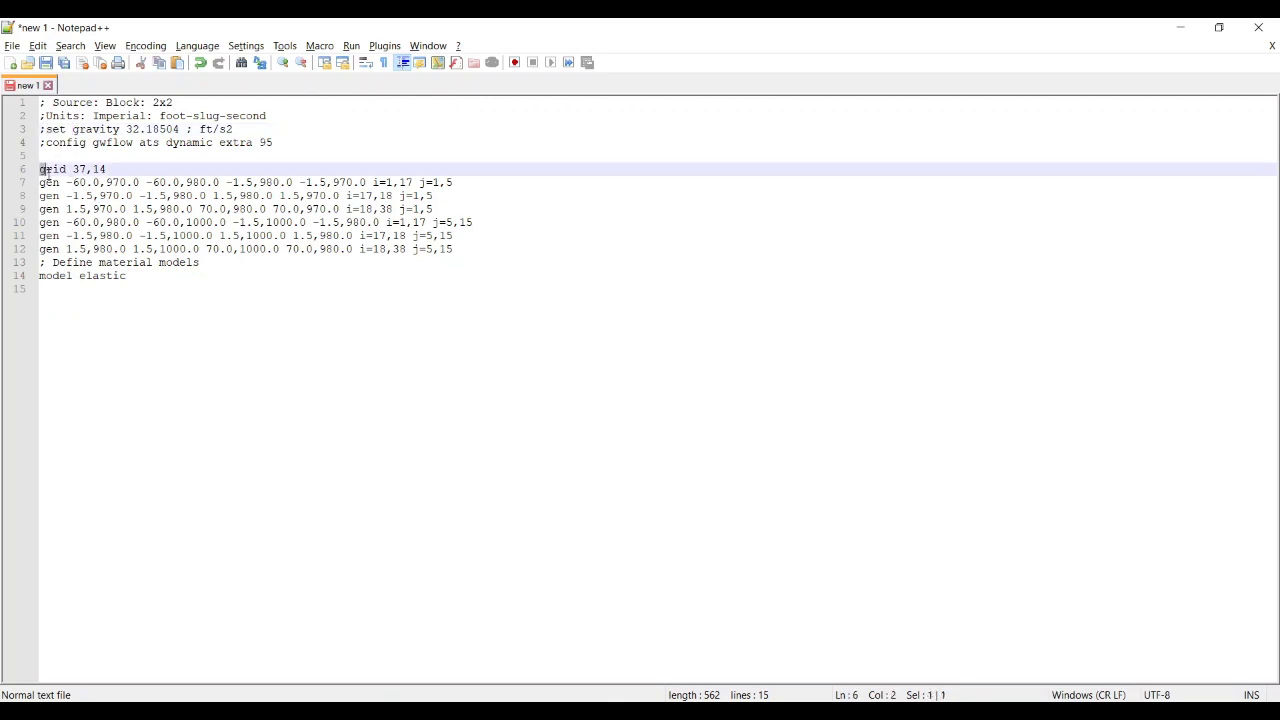
drag(40, 169, 141, 280)
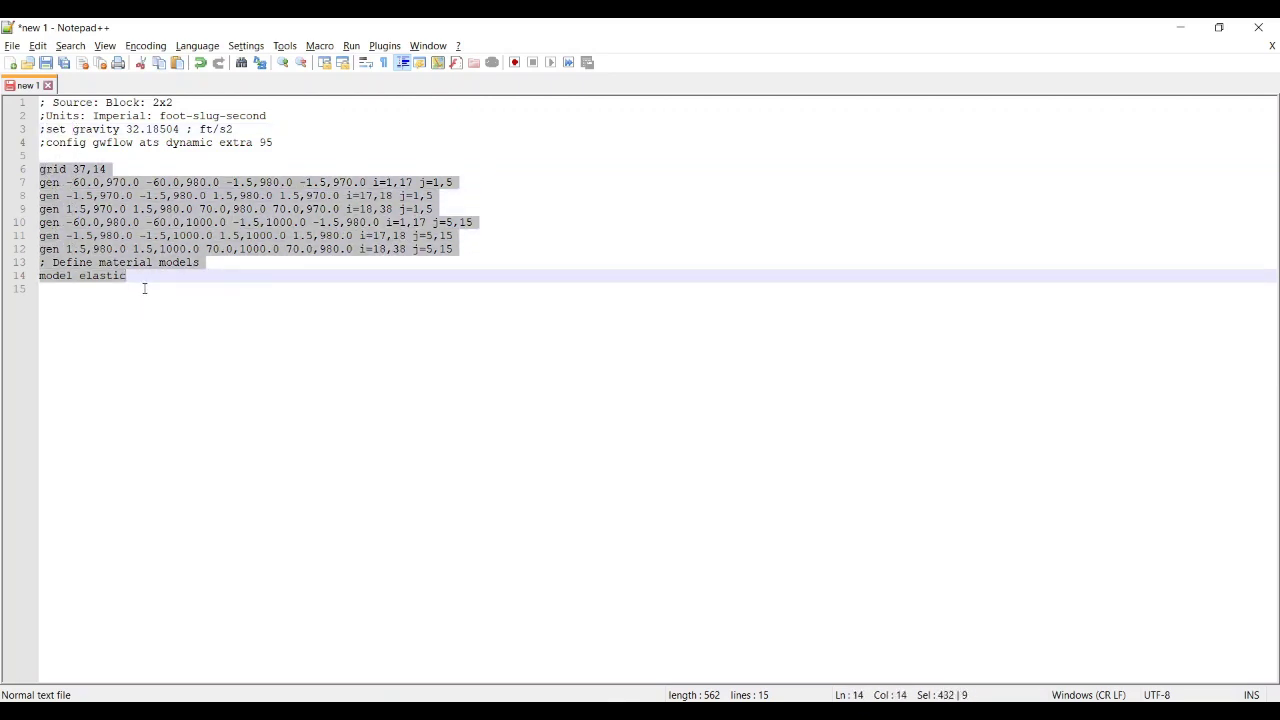
click(60, 155)
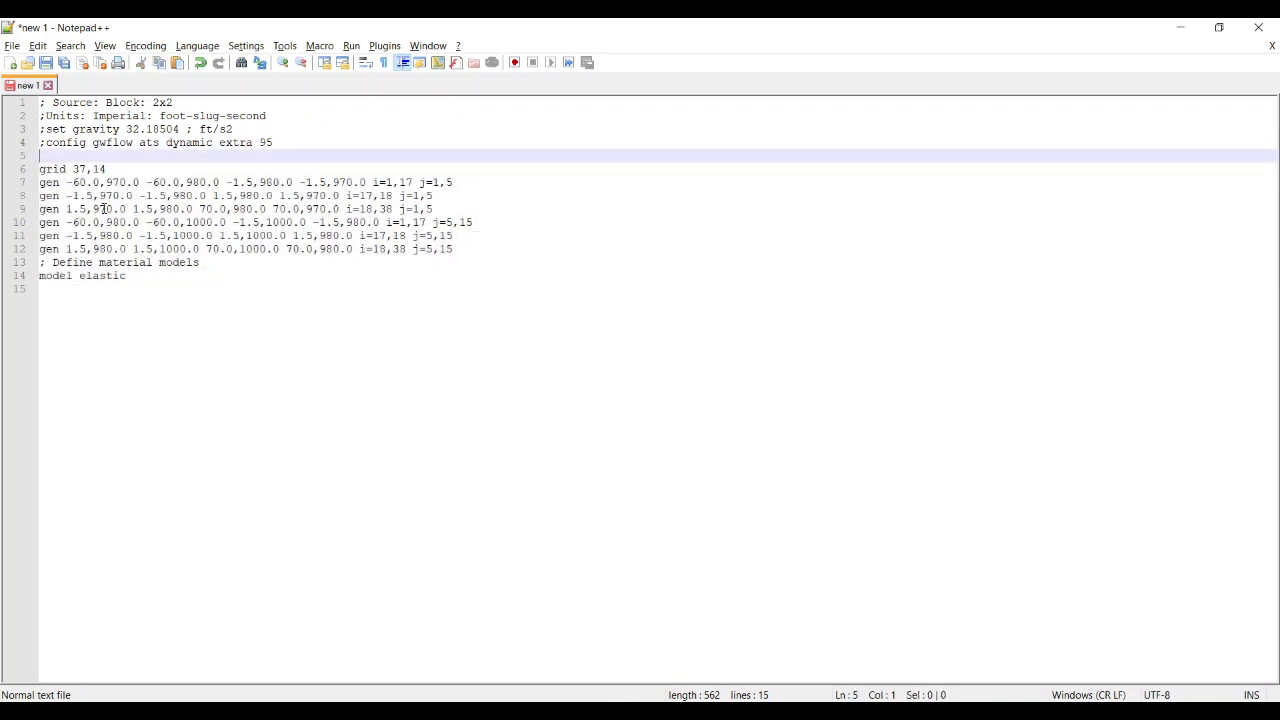
Switch back to FLAC and write the console command "table 15 -60,980 -41.5,980 -1.5,1000 1.5,1000 21.5,990 24,990 44,980 70,980"
click(1182, 28)
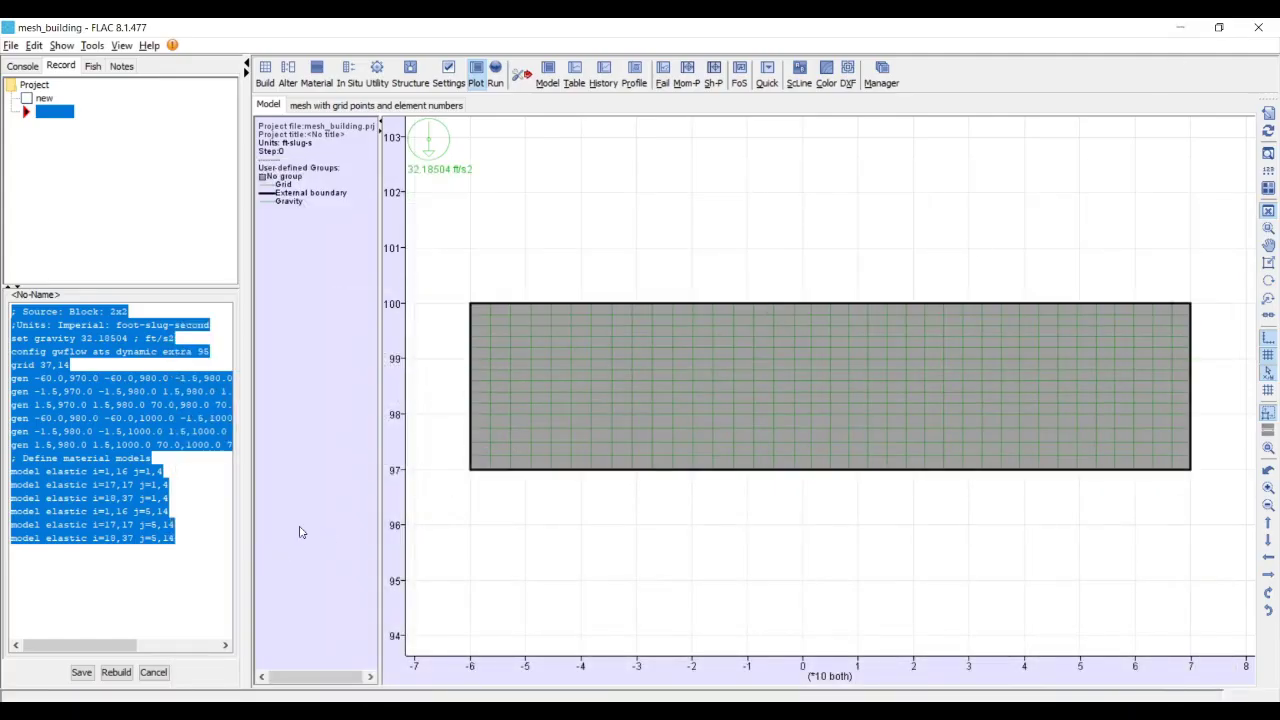
click(185, 431)
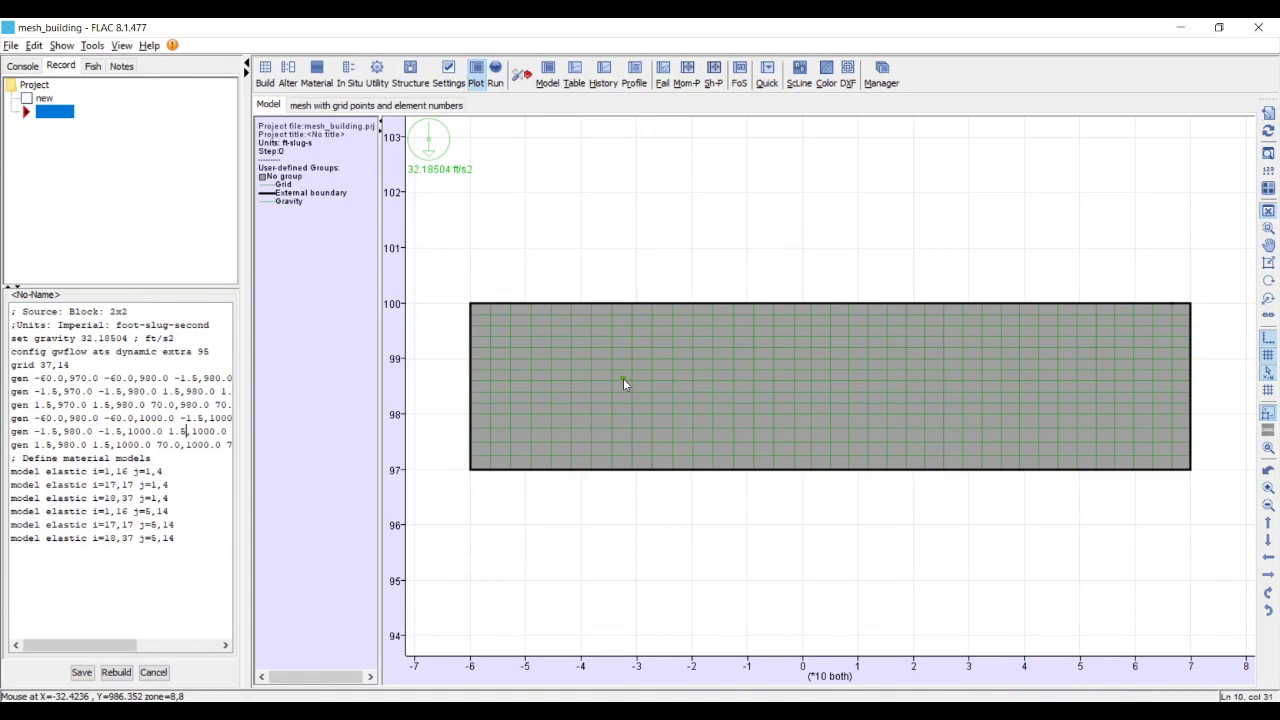
click(24, 66)
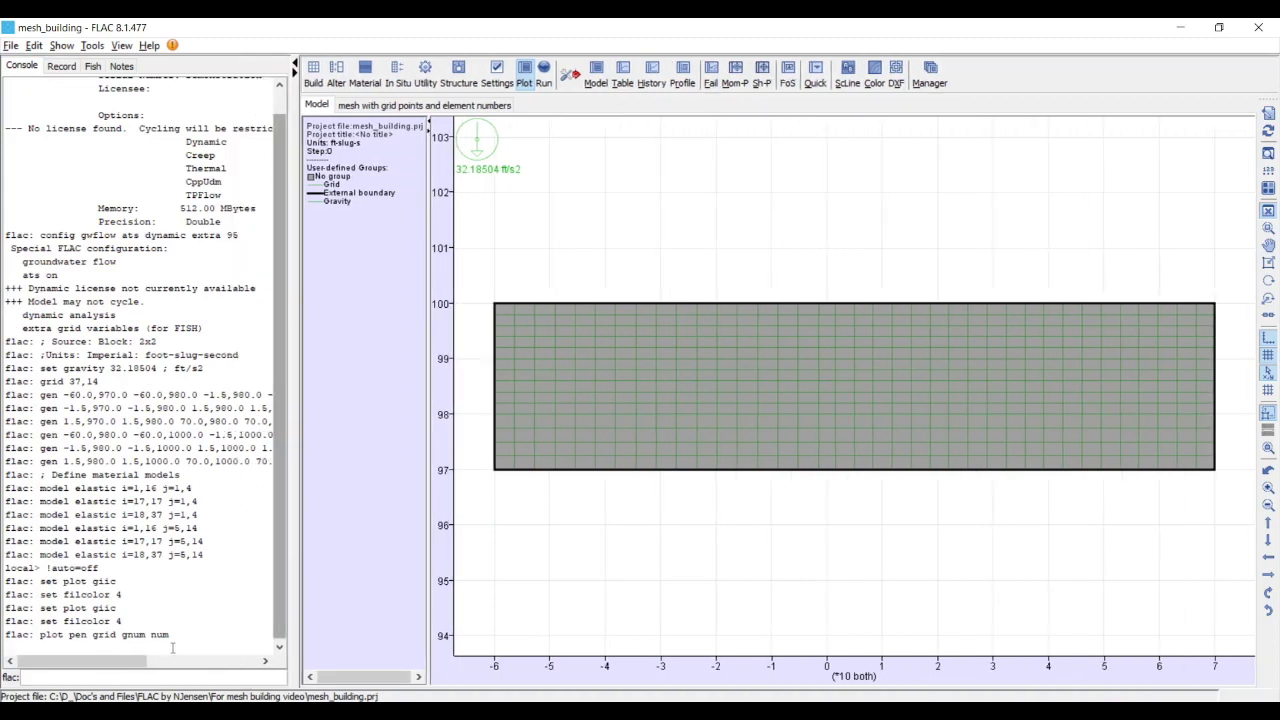
click(136, 677)
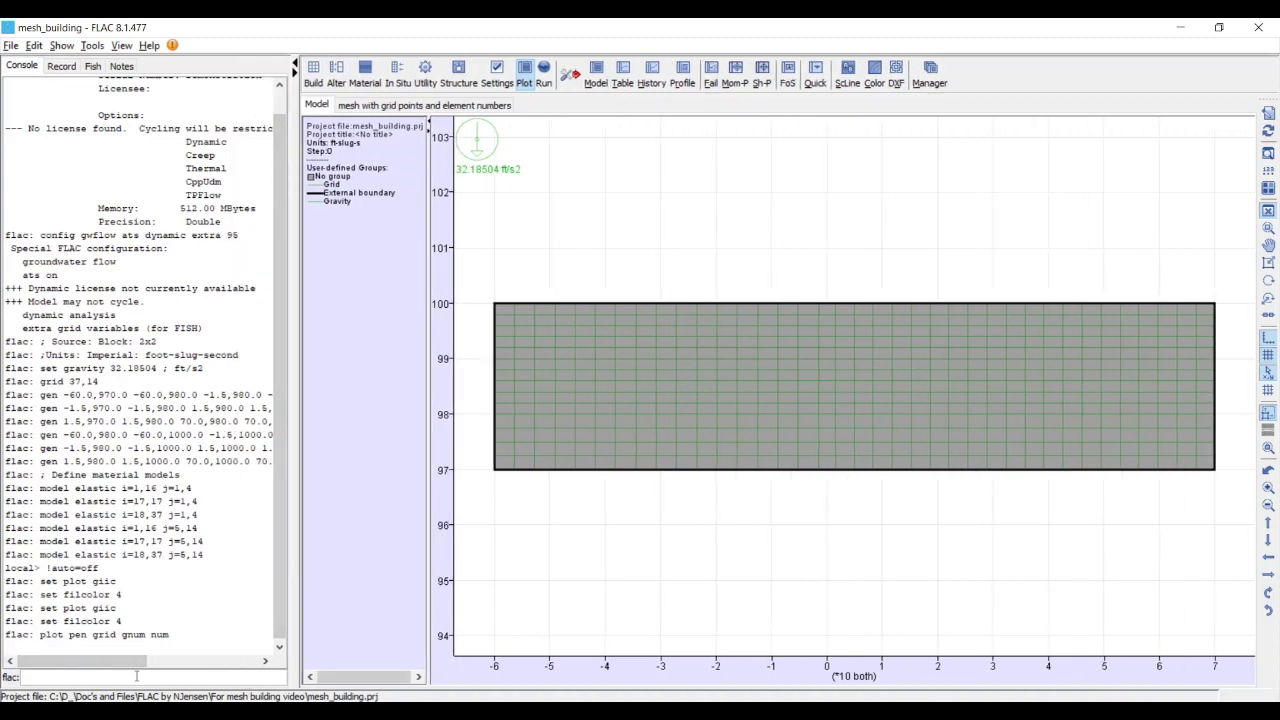
text(table 15)
text(60,980)
text(-41.5,980 -1.5,)
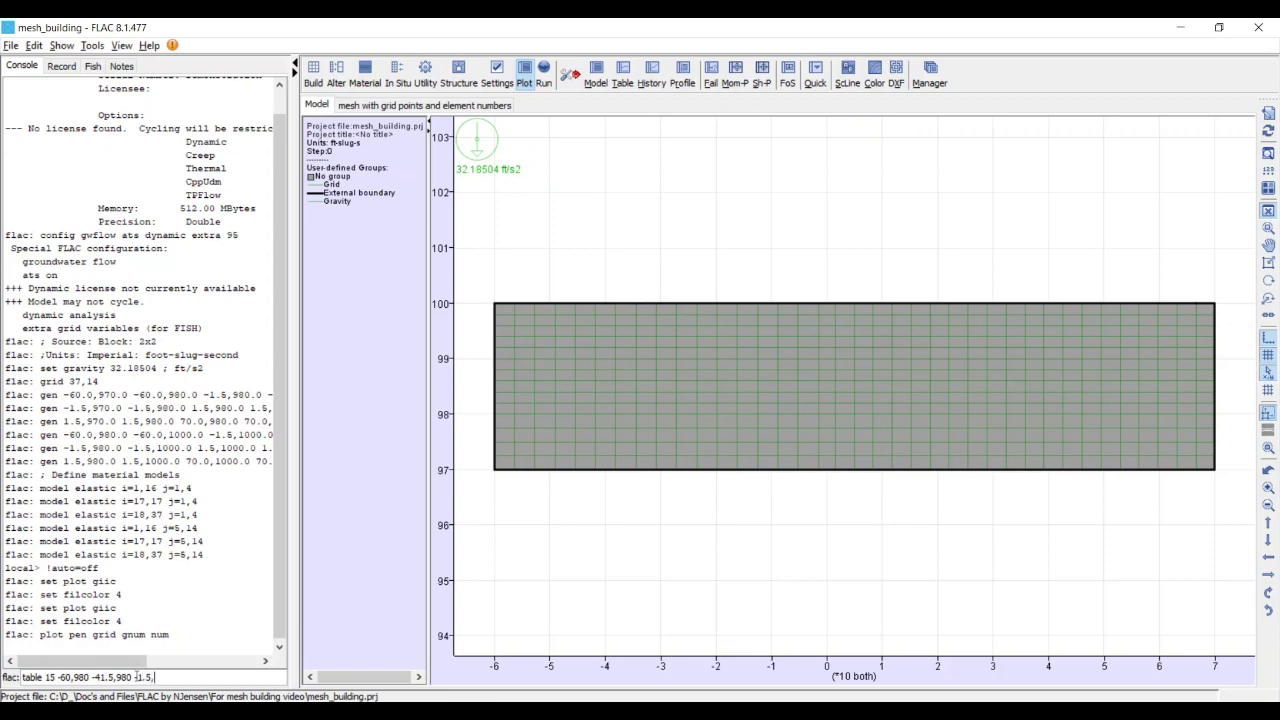
text(1000 1.5,1000)
text(21.5,990 24,990)
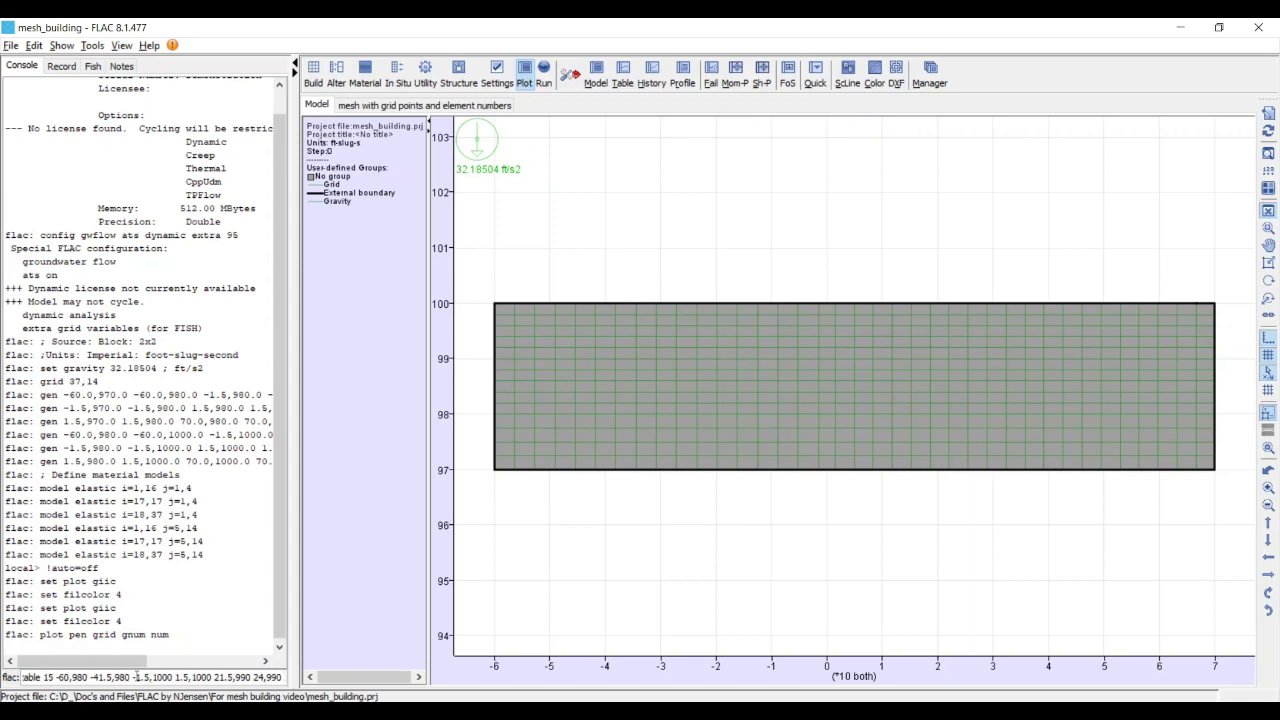
text(44,980)
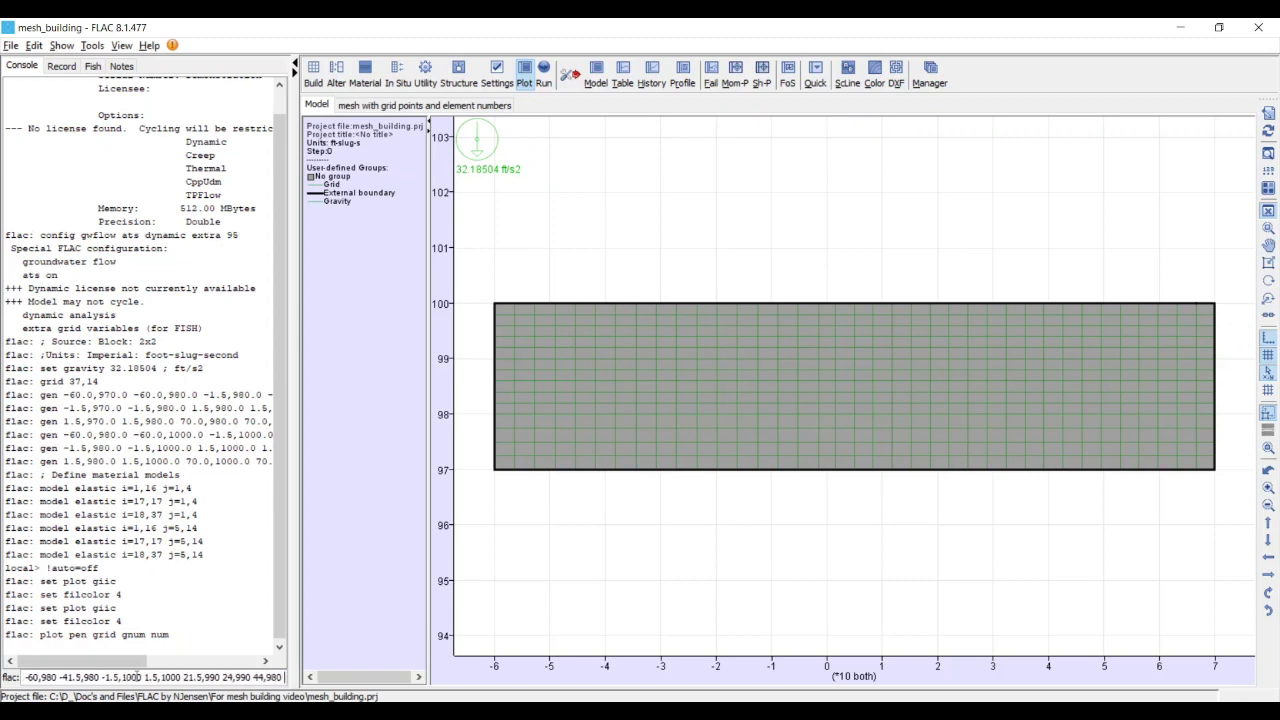
text( 70)
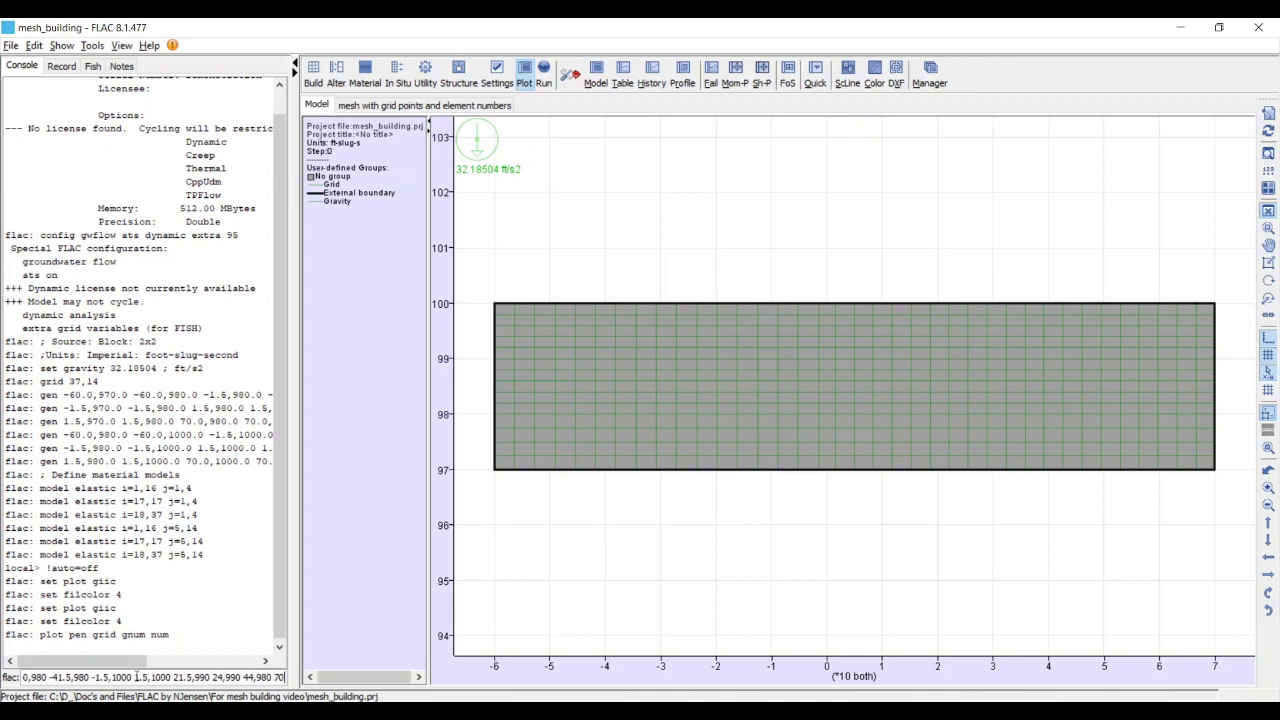
text(,980)
Check the table 15 command back to its beginning and execute it in the console
key(Left)
key(Left)
key(Left)
key(Left)
key(Left)
key(Left)
key(Left)
key(Left)
key(Left)
key(Left)
key(Left)
key(Left)
key(Left)
key(Left)
key(Left)
key(Left)
key(Left)
key(Left)
key(Left)
key(Left)
key(Left)
key(Left)
key(Left)
key(Left)
key(Left)
key(Left)
key(Left)
key(Left)
key(Left)
key(Left)
key(Left)
key(Left)
key(Left)
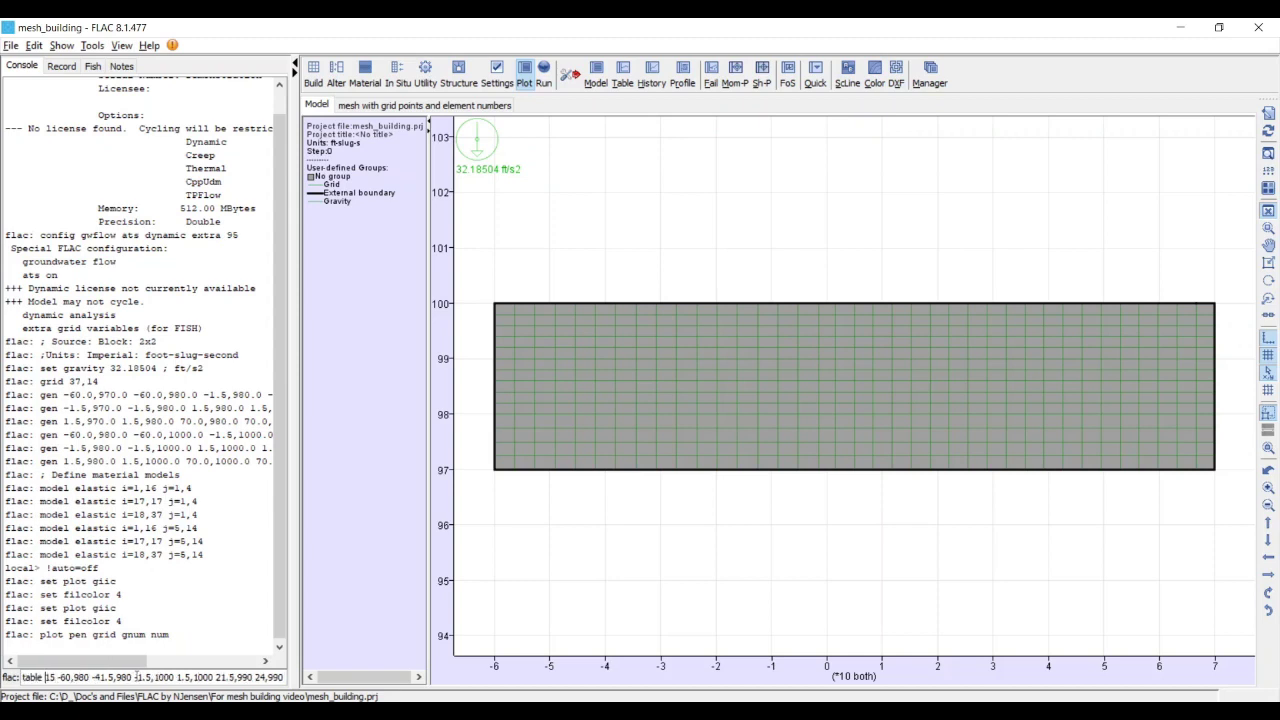
key(Return)
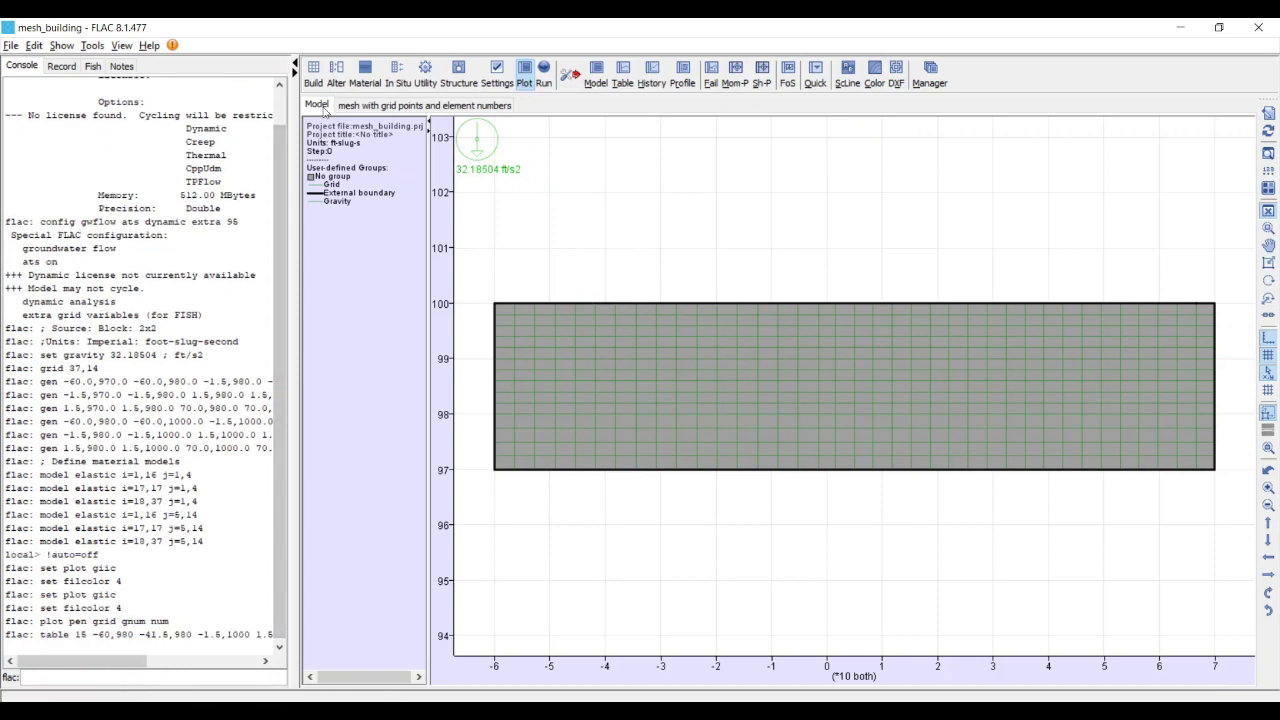
Examine the plot of gridpoint and element numbers, and return to the Model plot
click(390, 106)
scroll(1068, 318, up, 1)
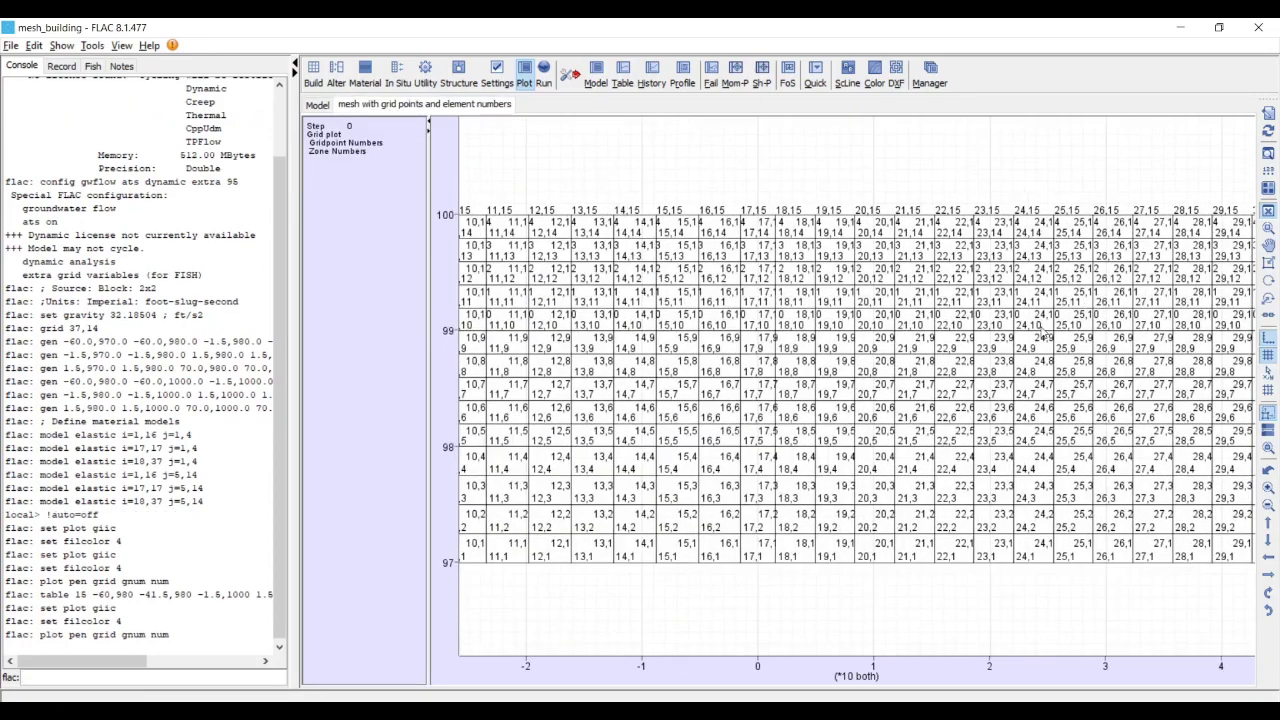
scroll(940, 365, down, 1)
scroll(870, 345, down, 1)
click(317, 105)
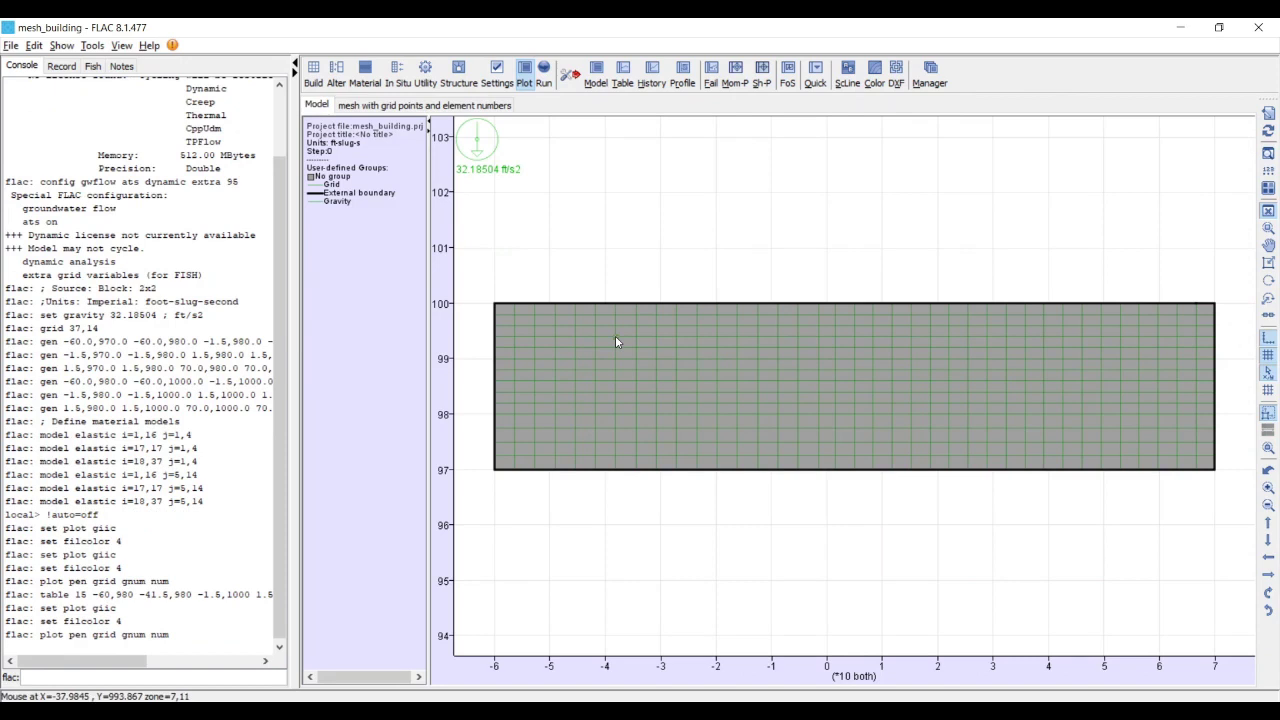
Show tables on the Model plot with the id range 1 to 10000, refresh it, and inspect the table 15 surface line
right_click(707, 250)
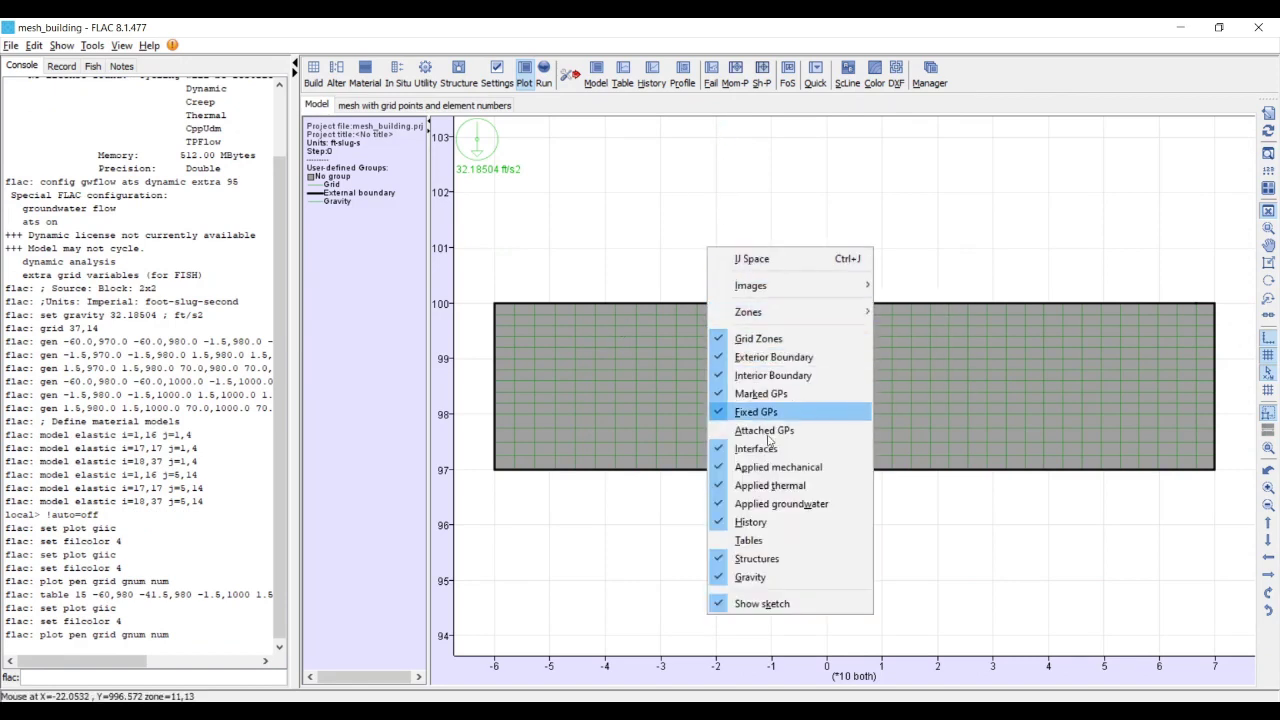
click(765, 540)
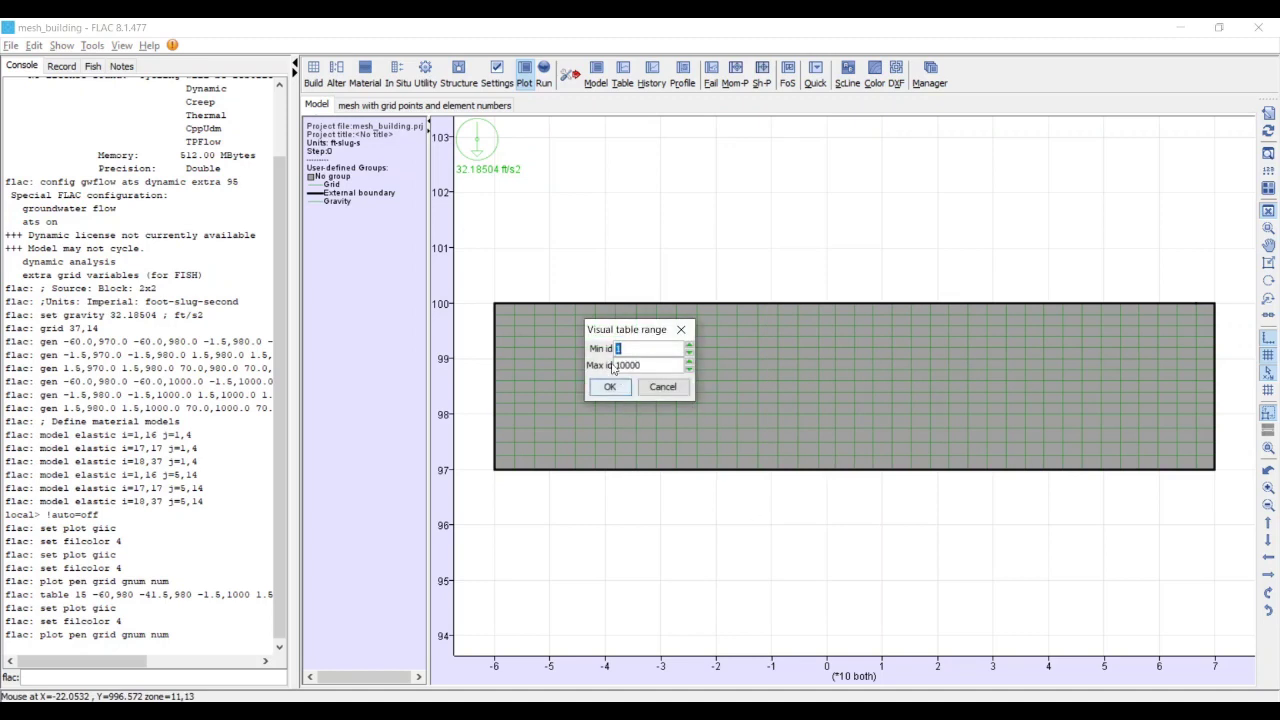
click(621, 391)
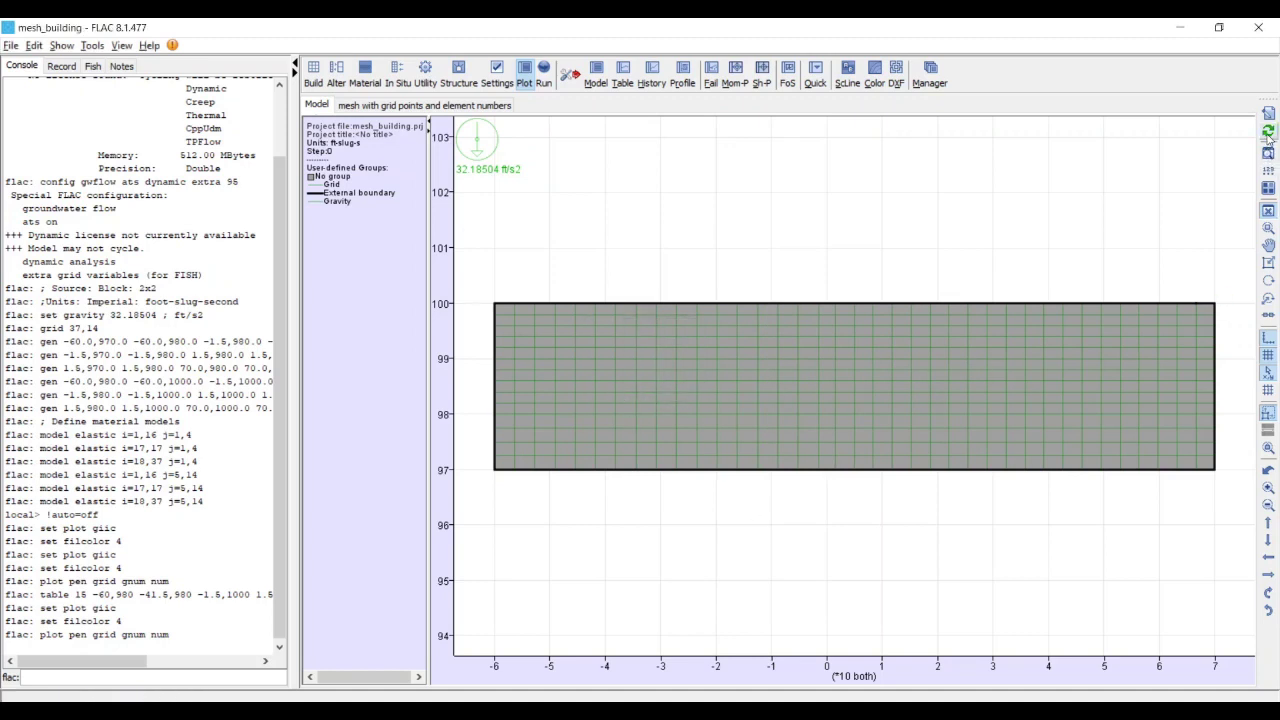
click(498, 417)
scroll(498, 417, up, 2)
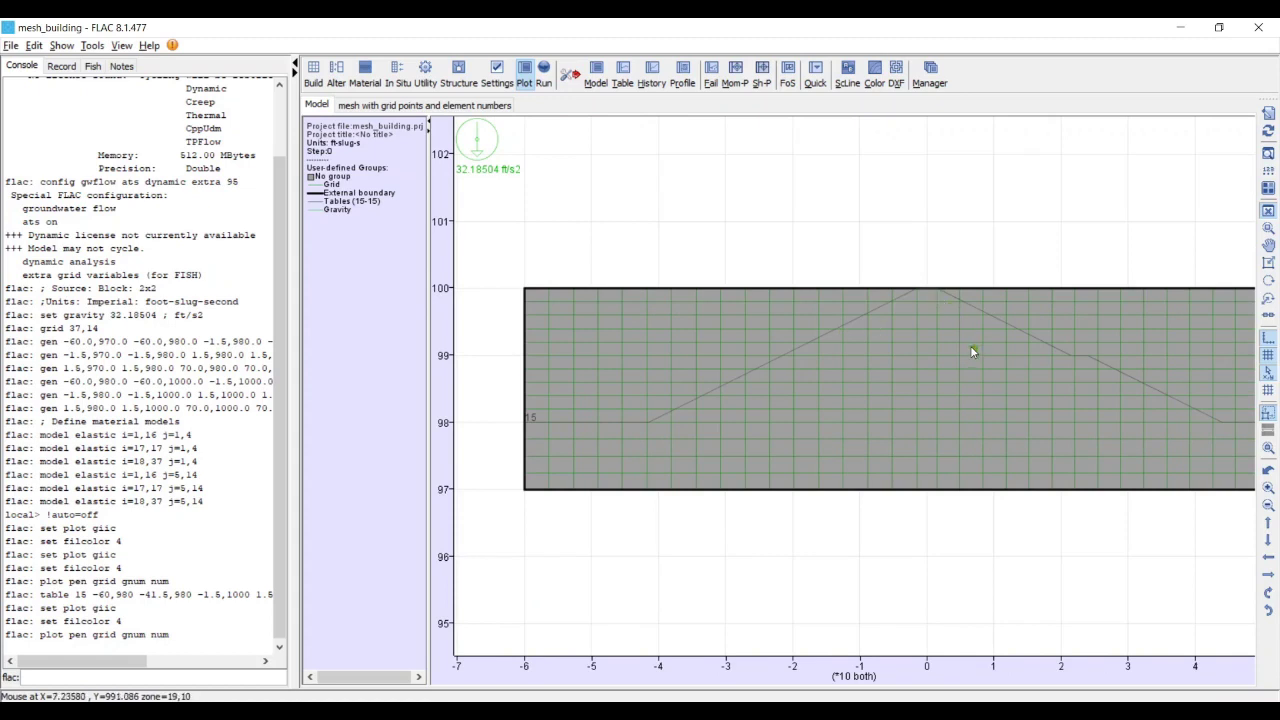
key(Right)
key(Left)
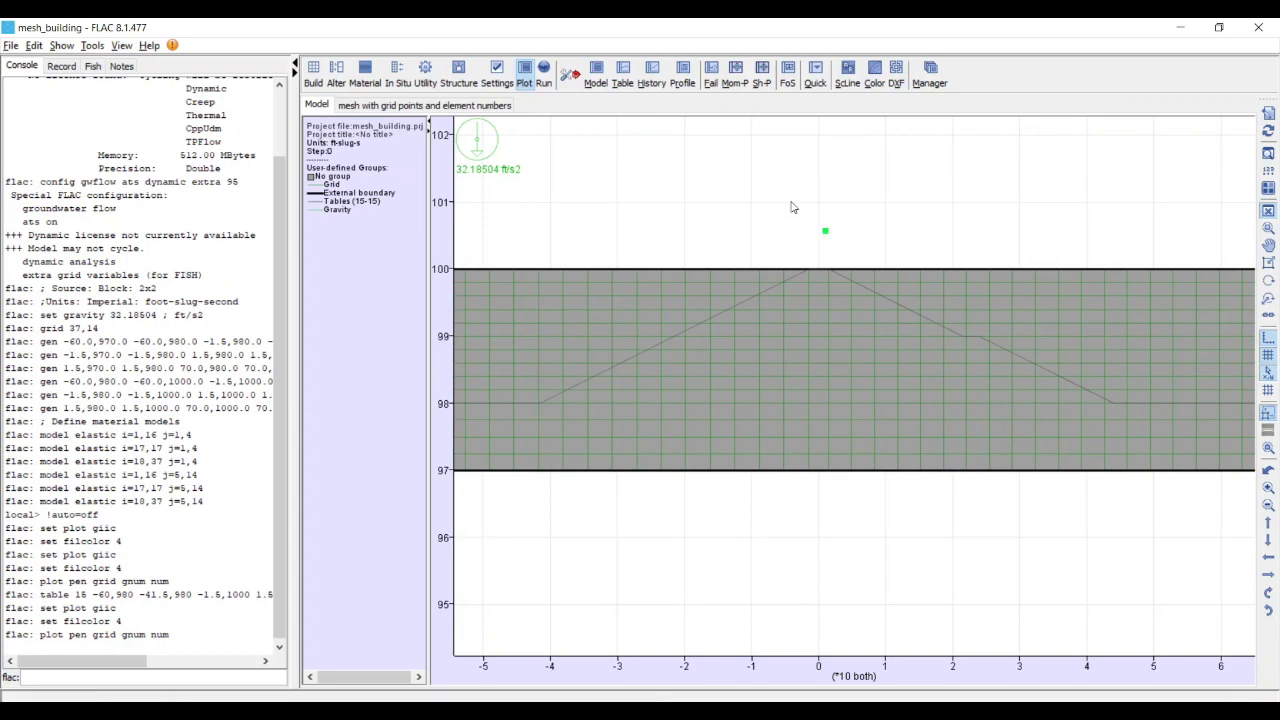
drag(819, 410, 974, 412)
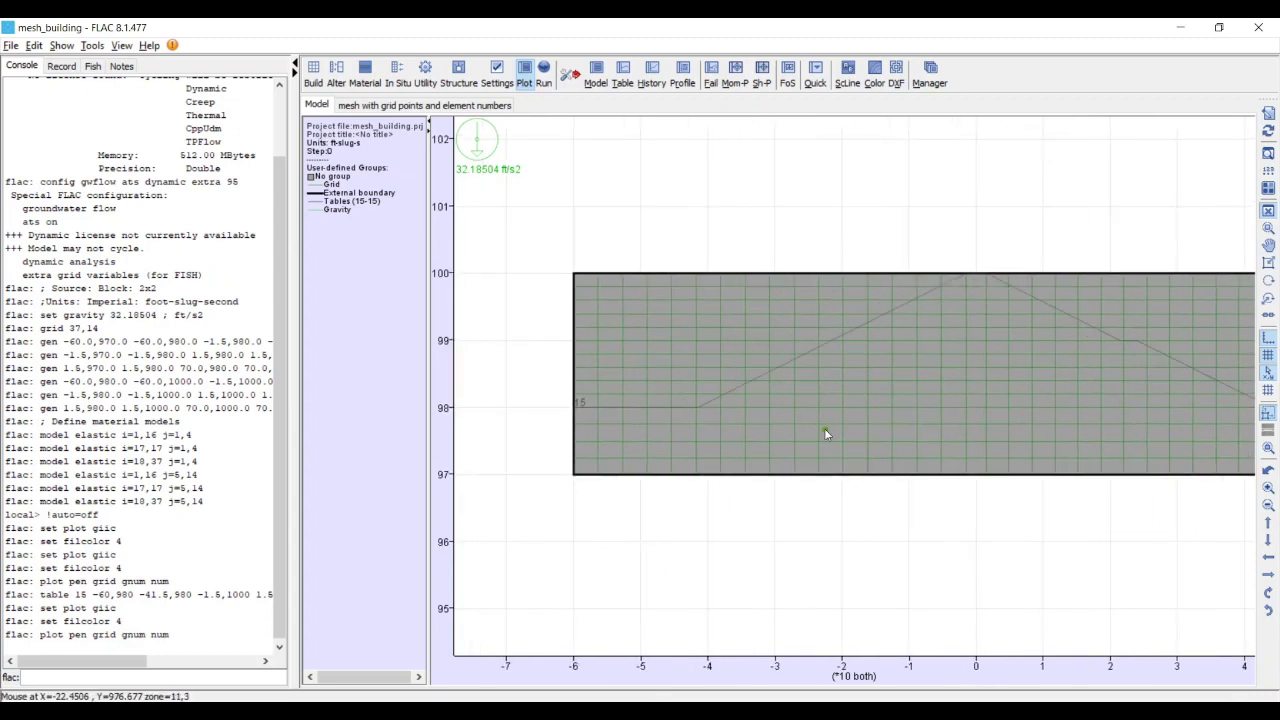
drag(824, 428, 749, 430)
key(Right)
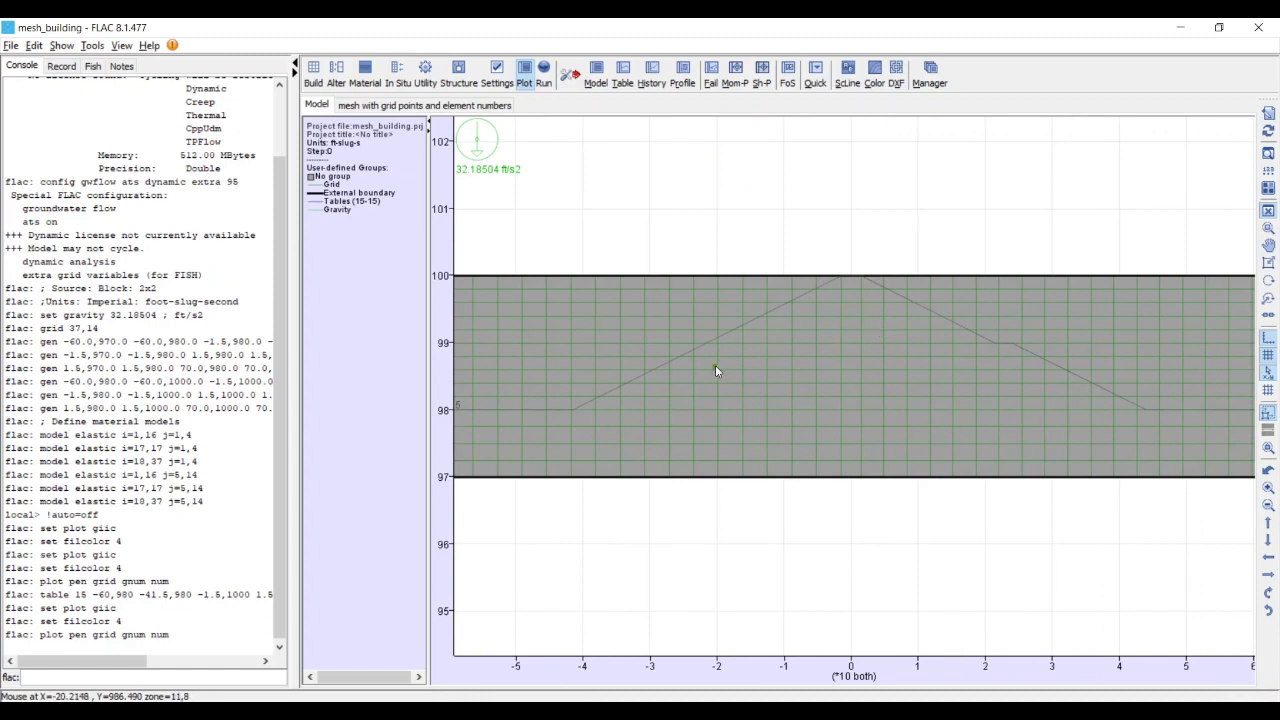
Execute "generate table 15" in the console to fit the mesh to the dam surface, and redraw the plot
click(160, 679)
text(generate t)
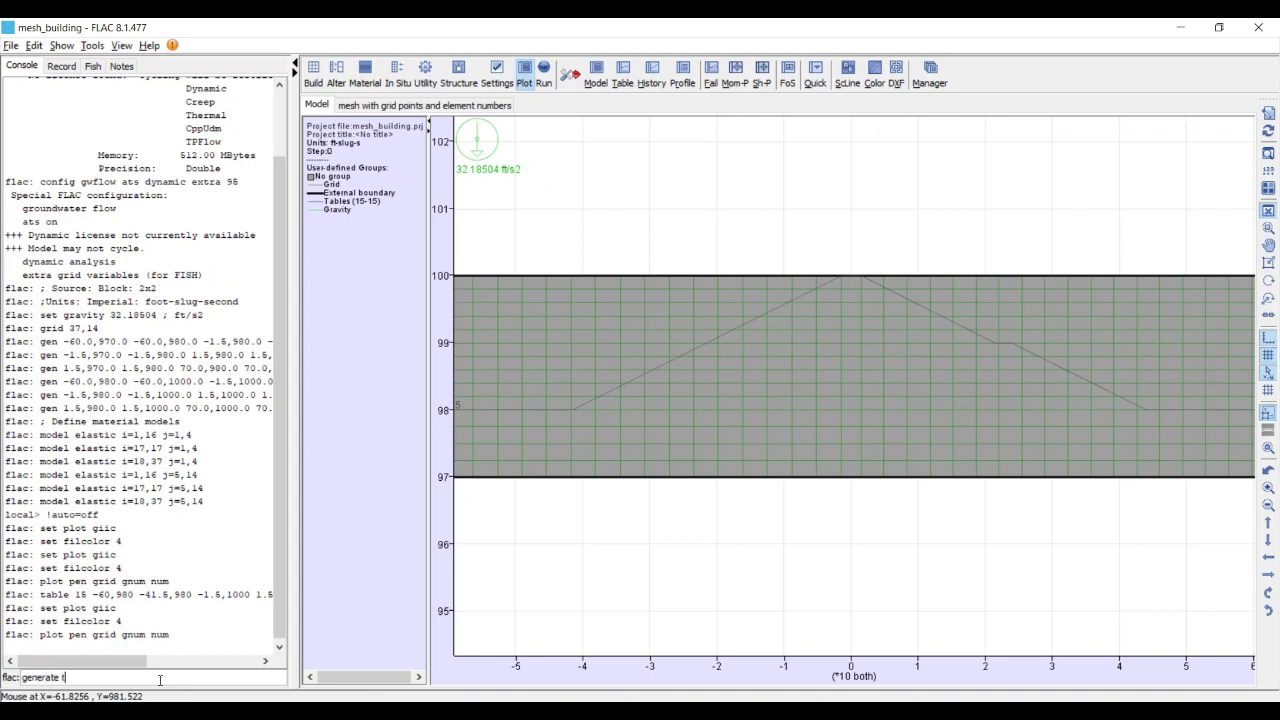
text(able 15)
key(Return)
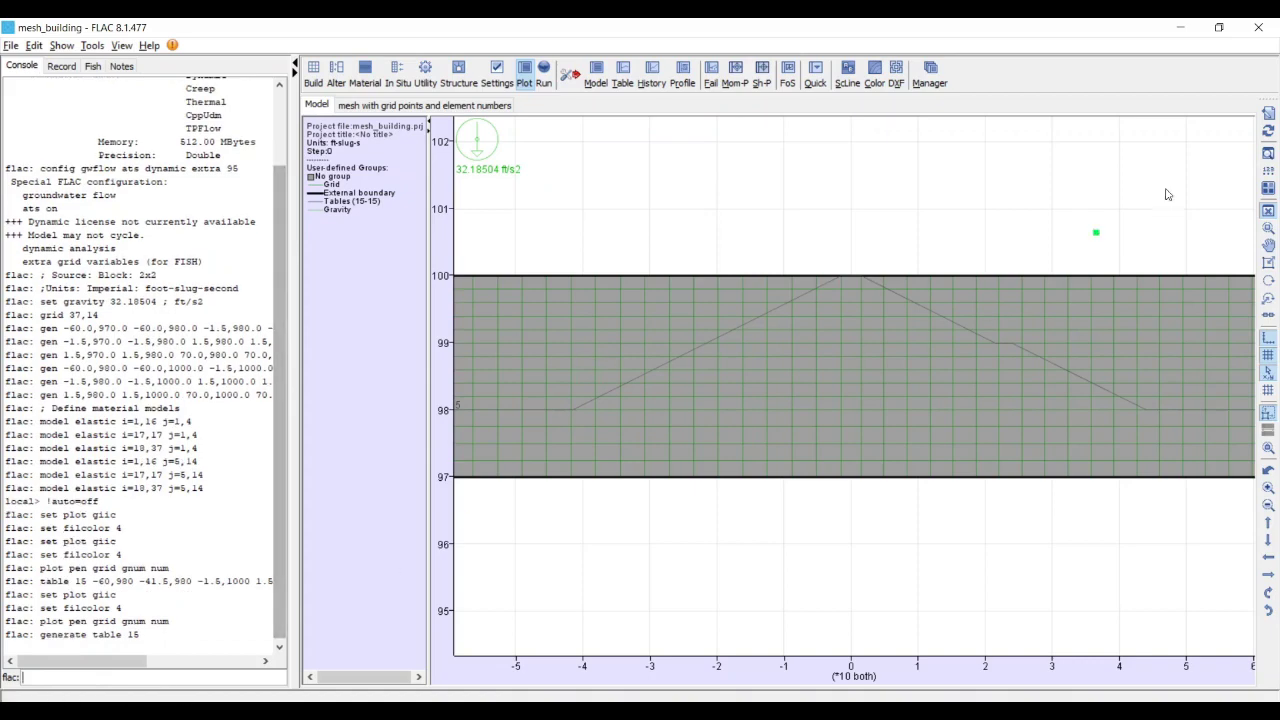
key(Left)
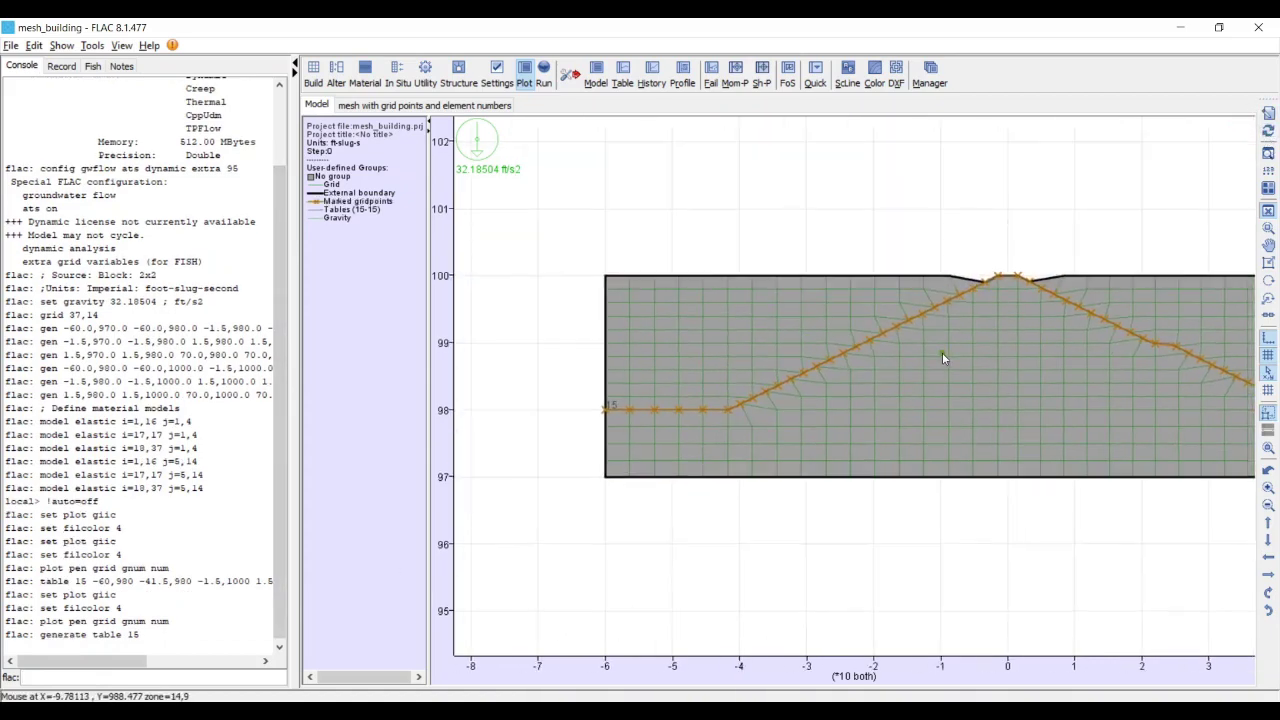
key(r)
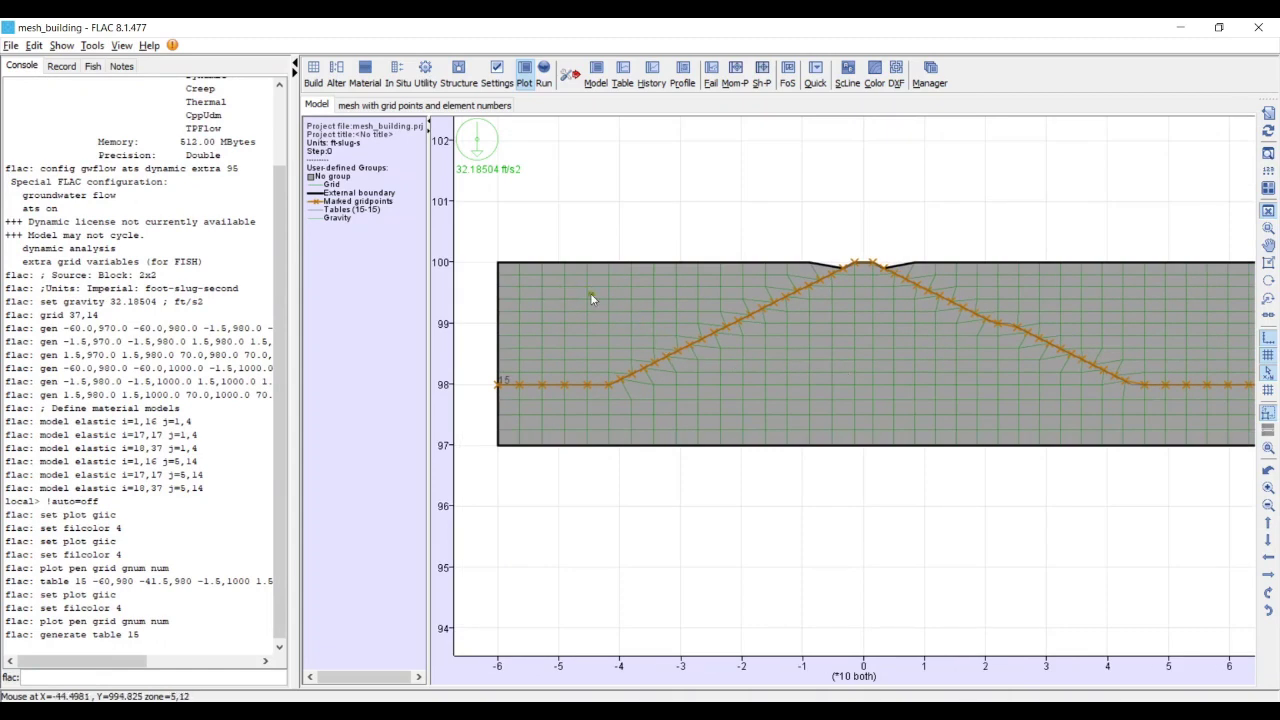
scroll(818, 379, down, 1)
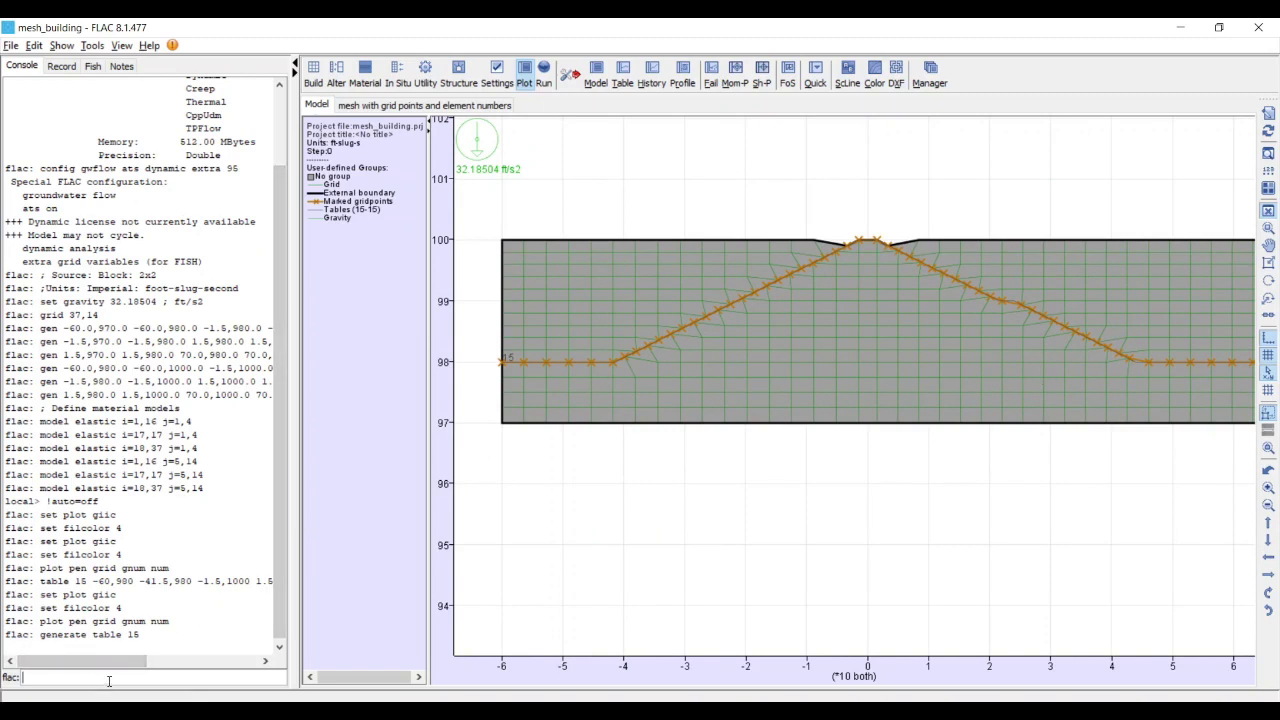
Check the upstream corner zone in the numbered mesh plot and execute "model null region 1,14" to remove the zones above the upstream slope
text(model null region 1,14)
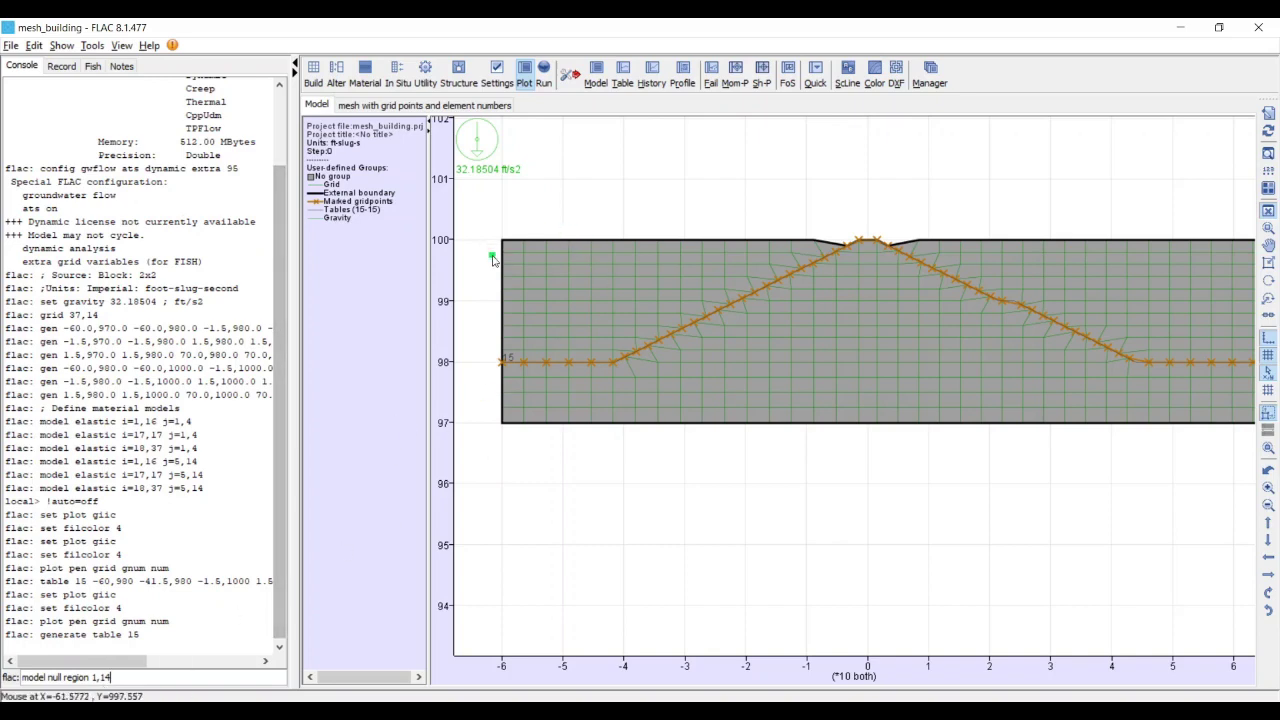
click(430, 105)
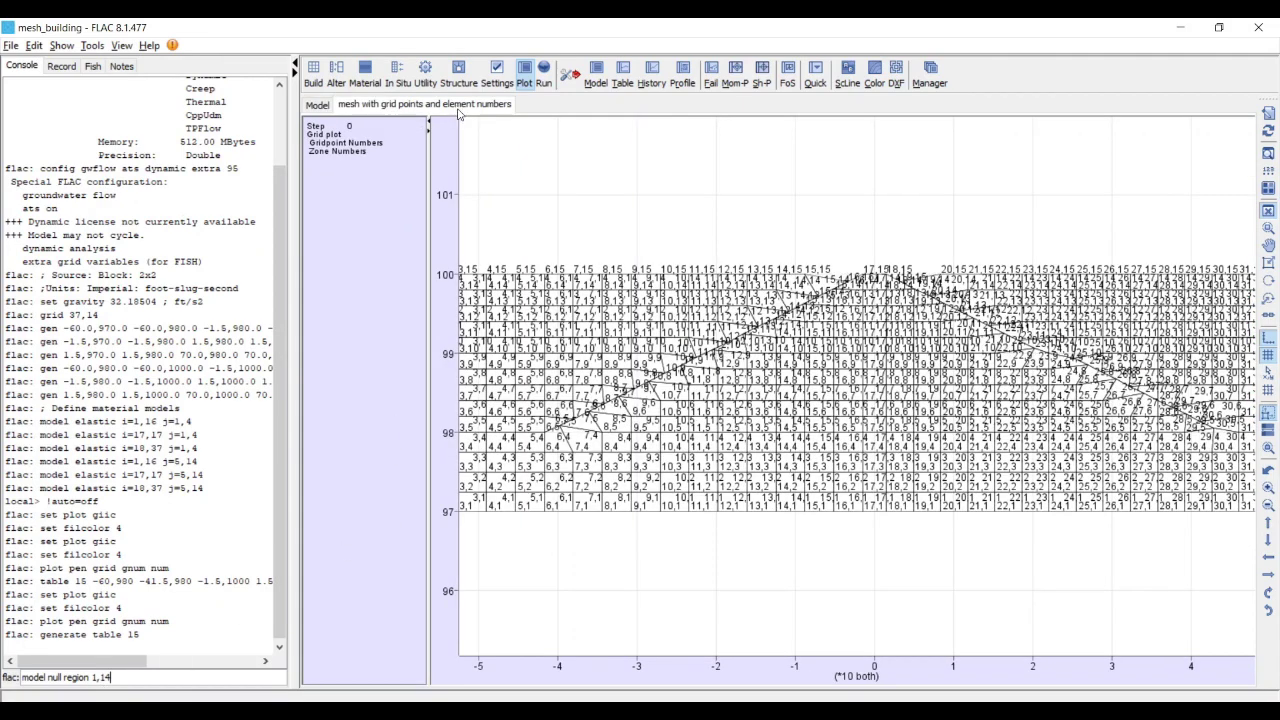
scroll(861, 291, up, 3)
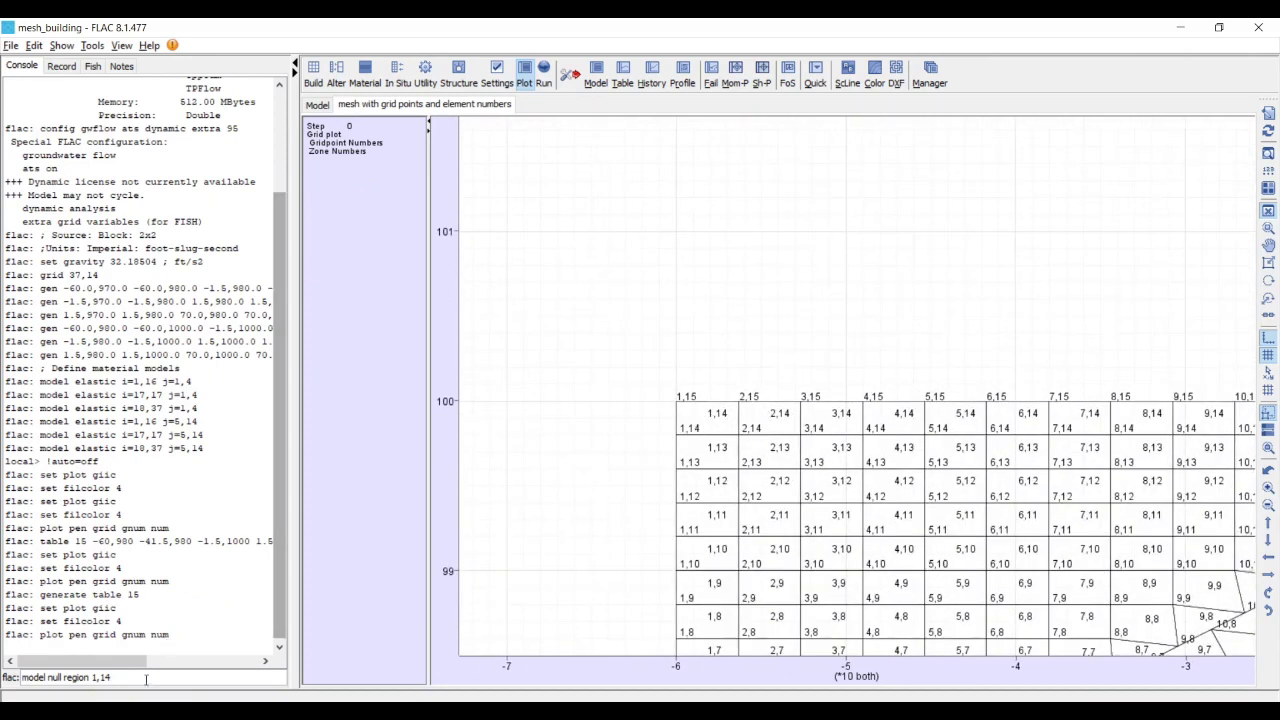
click(317, 105)
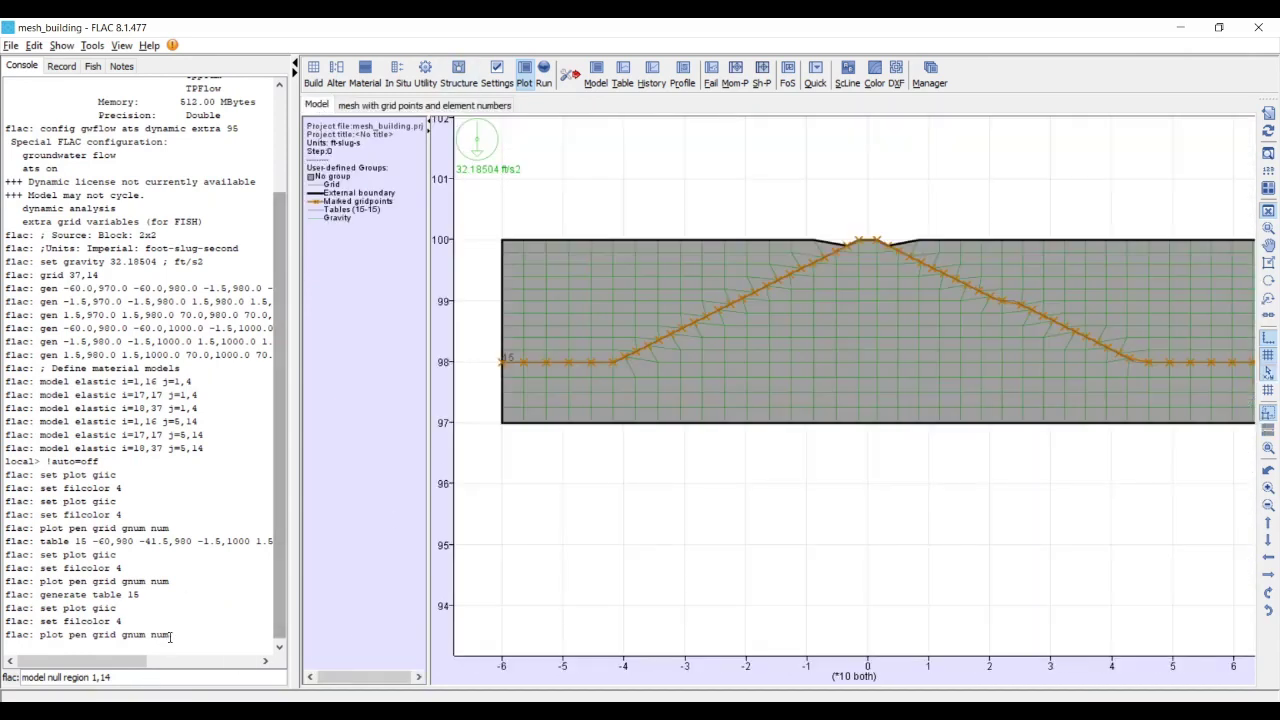
click(175, 674)
key(Return)
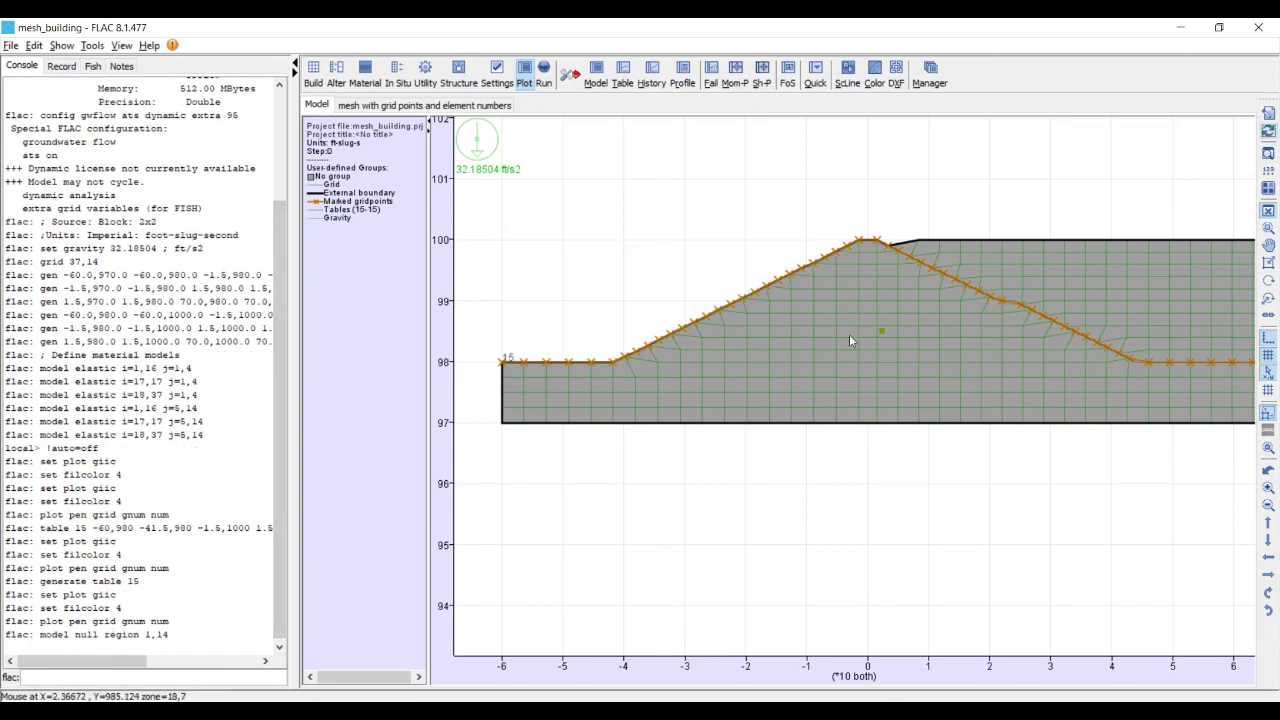
Remove the zones above the downstream slope with "model null region 37,14", and refresh the Model plot to view the whole dam section
drag(876, 402, 631, 412)
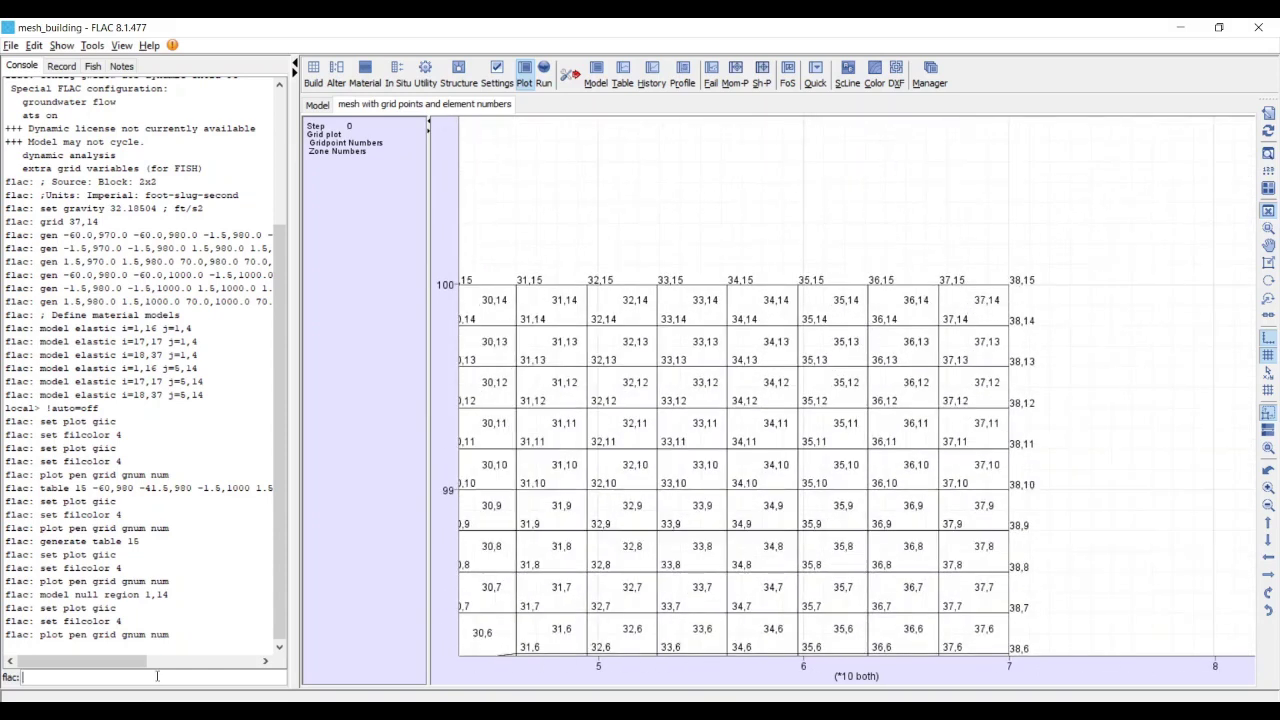
text(model null region 1,14)
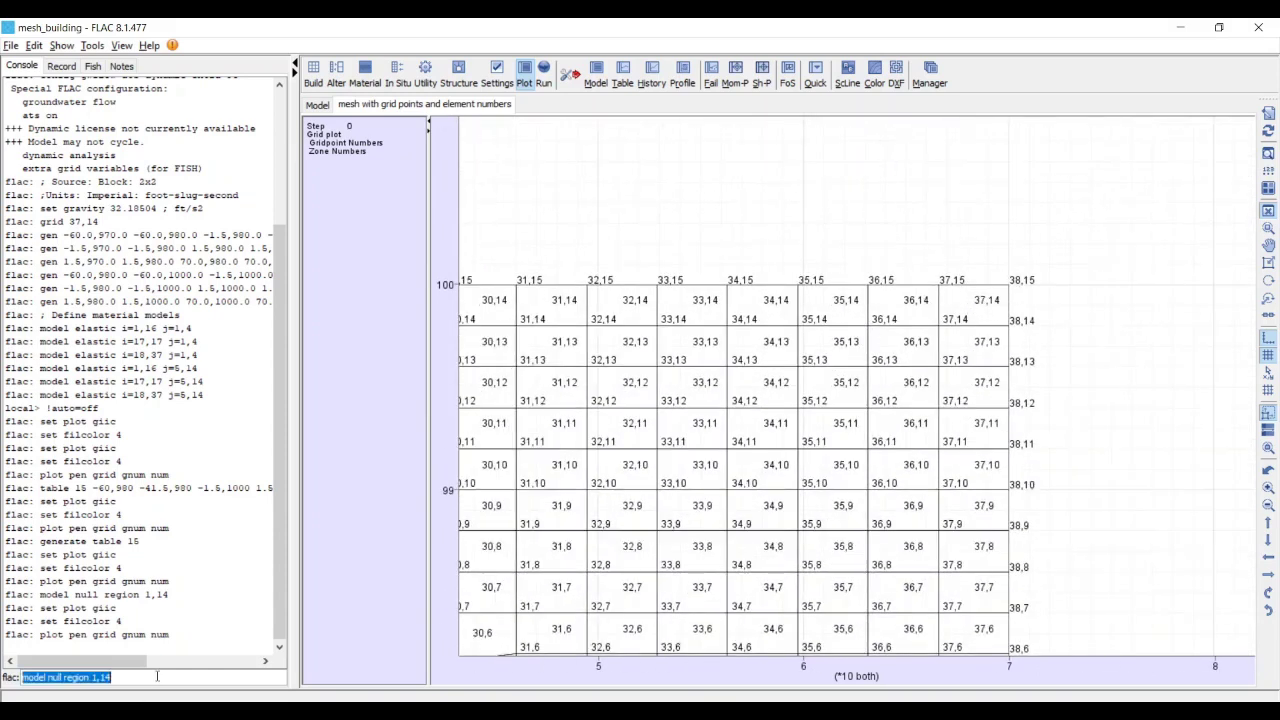
key(BackSpace)
key(BackSpace)
key(BackSpace)
key(BackSpace)
text(37,14)
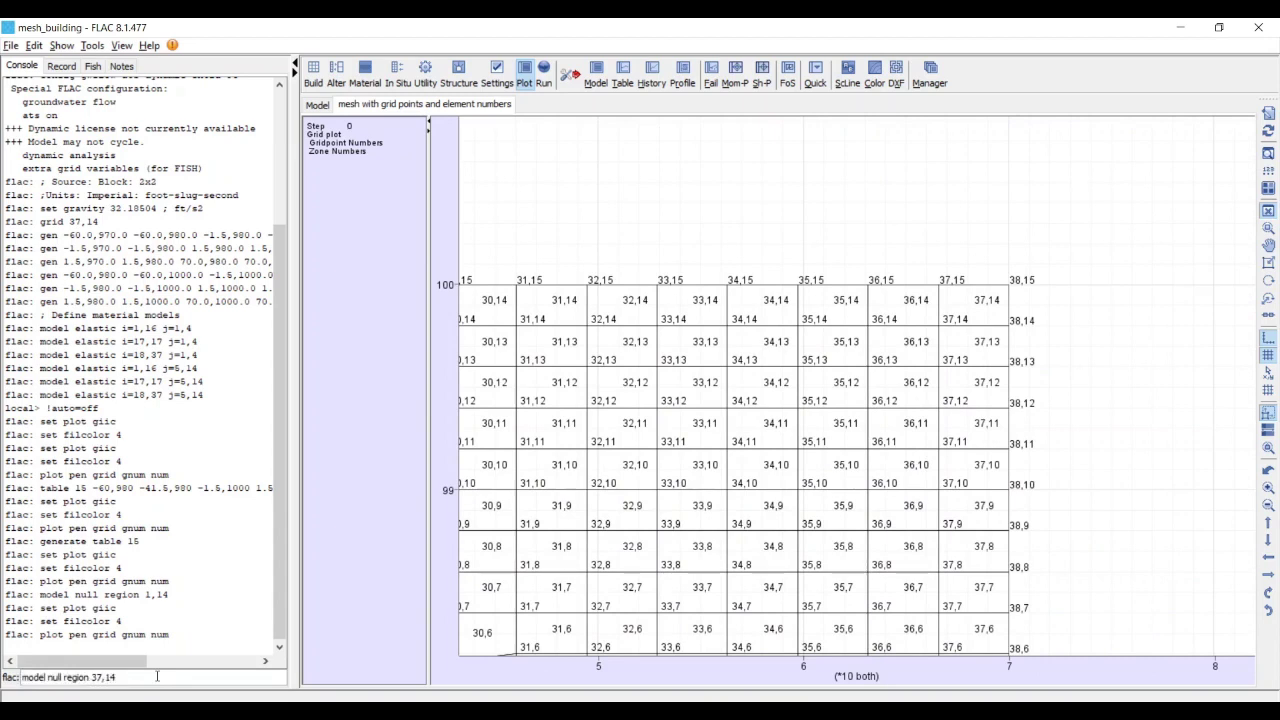
key(Return)
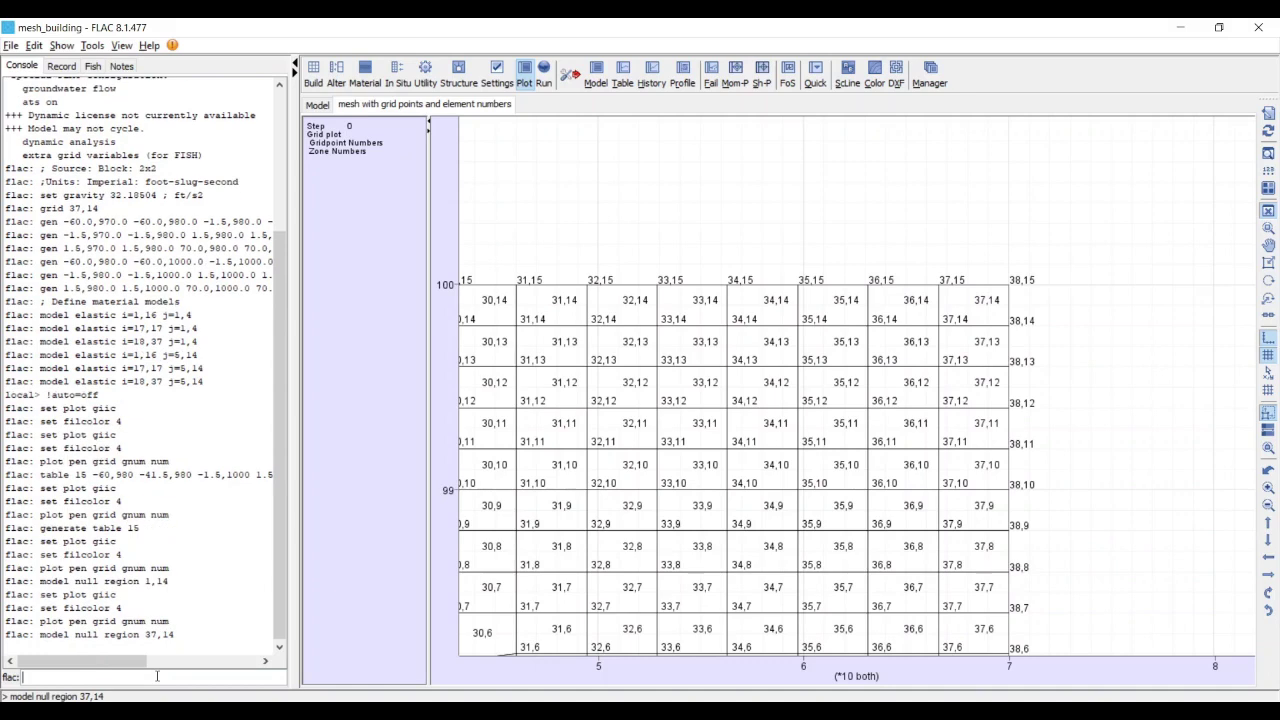
click(1268, 134)
click(320, 106)
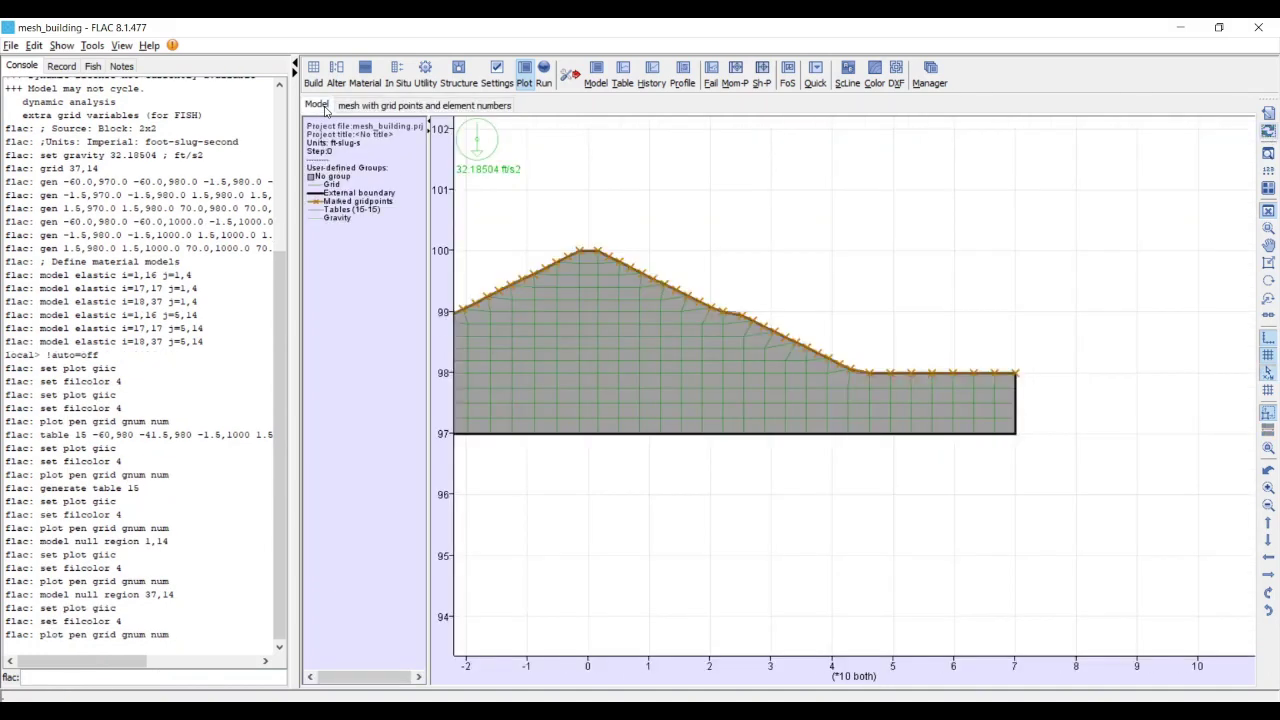
drag(676, 372, 898, 385)
scroll(966, 408, down, 2)
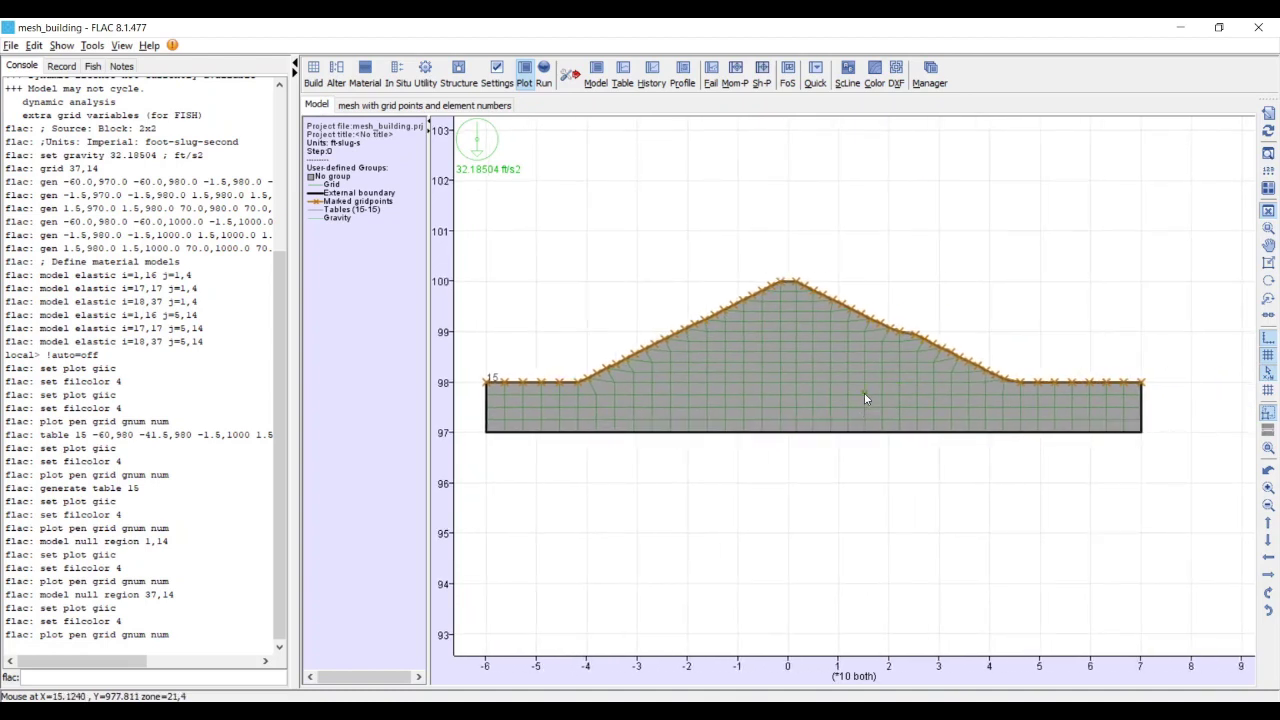
Copy the commands from table 15 through model null region 37,14 out of the project record and switch to Notepad++
click(61, 66)
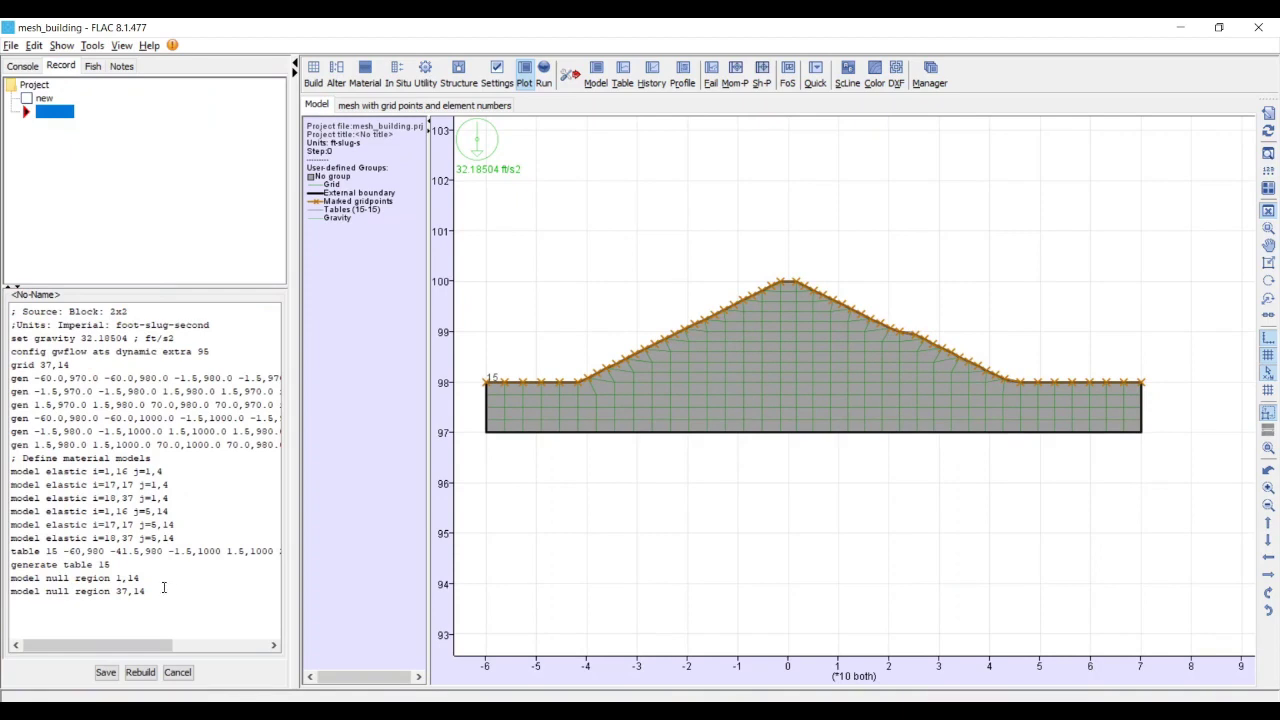
drag(12, 551, 185, 591)
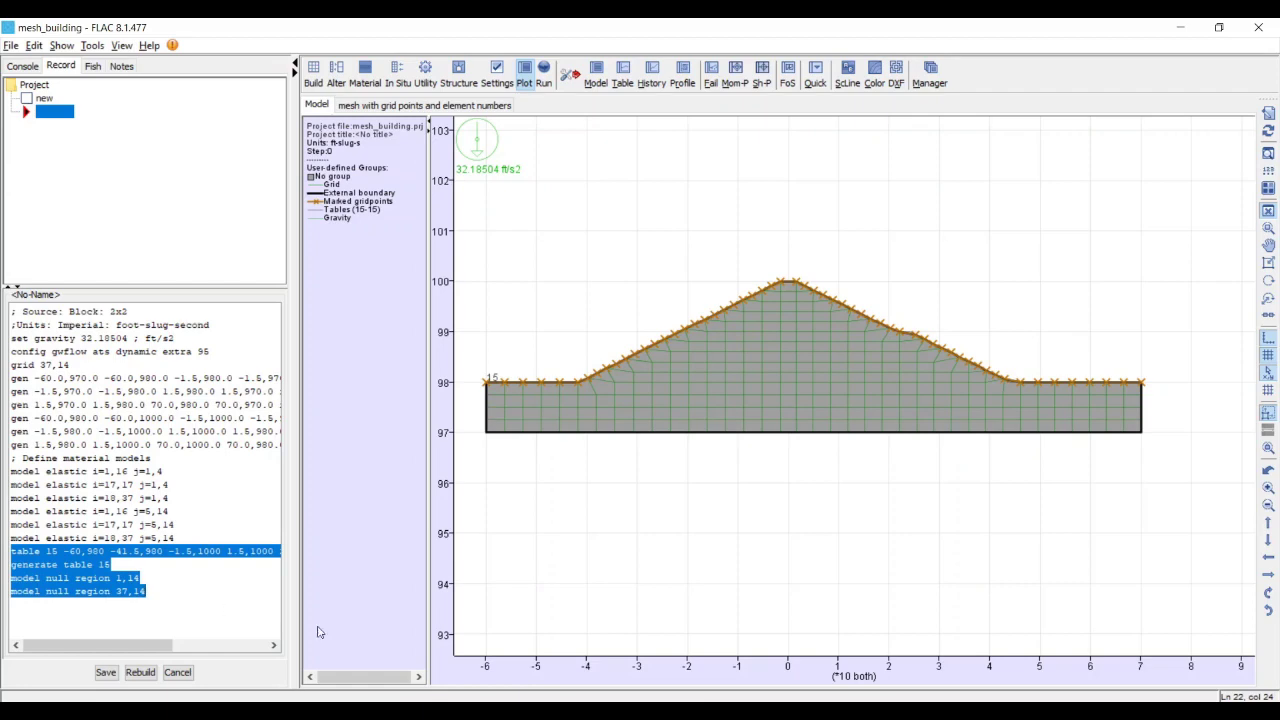
key(alt+Tab)
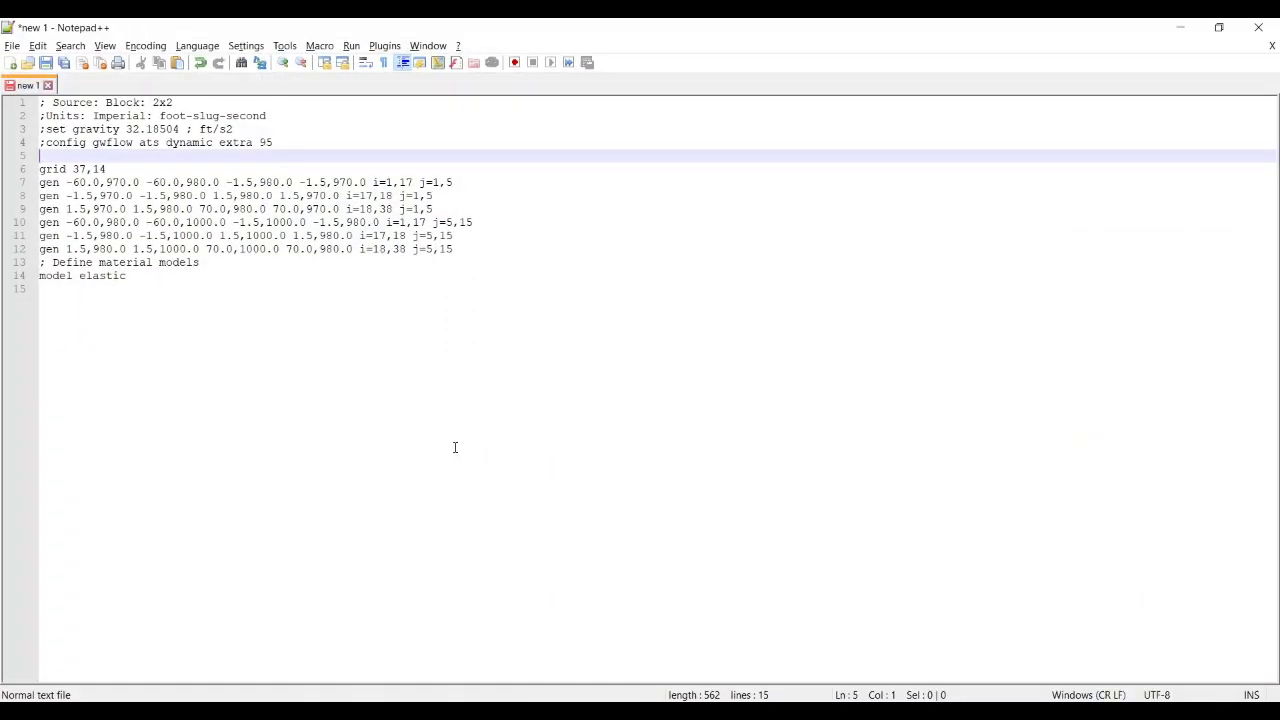
Add the comment ";Shape mesh" below model elastic and paste the copied table, generate and null-region commands under it, followed by blank lines
click(167, 285)
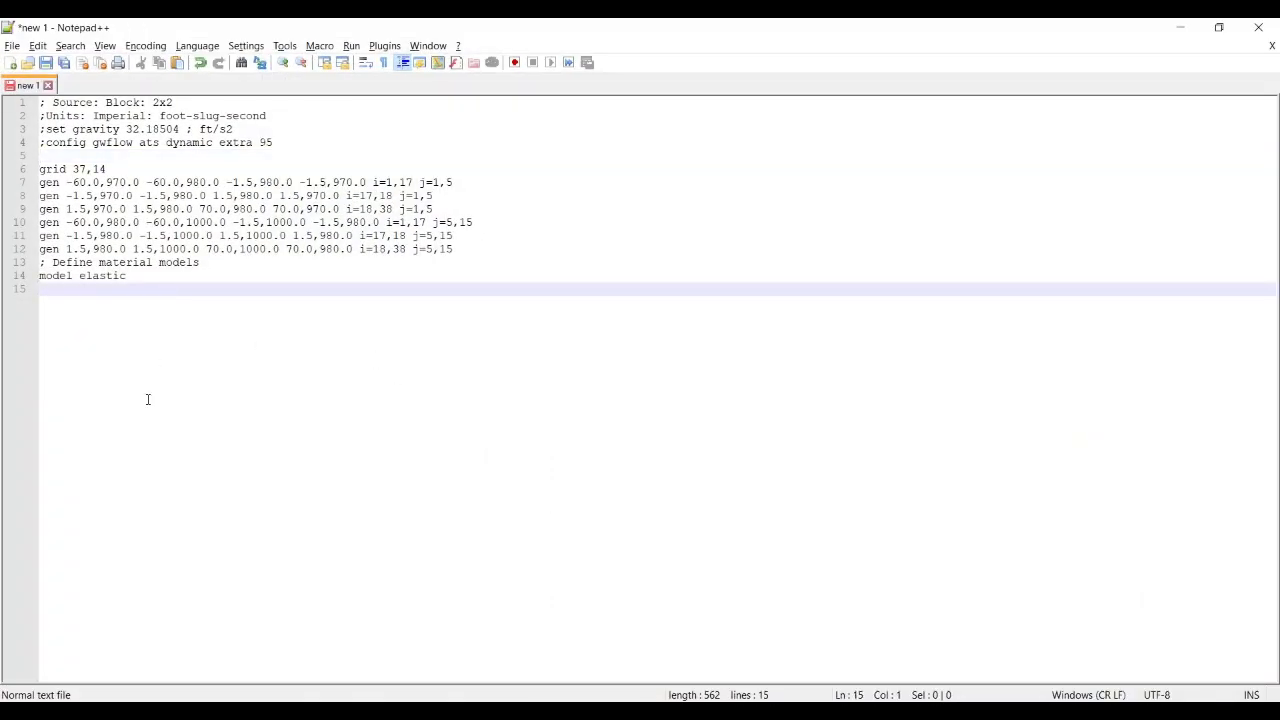
key(Return)
text(;)
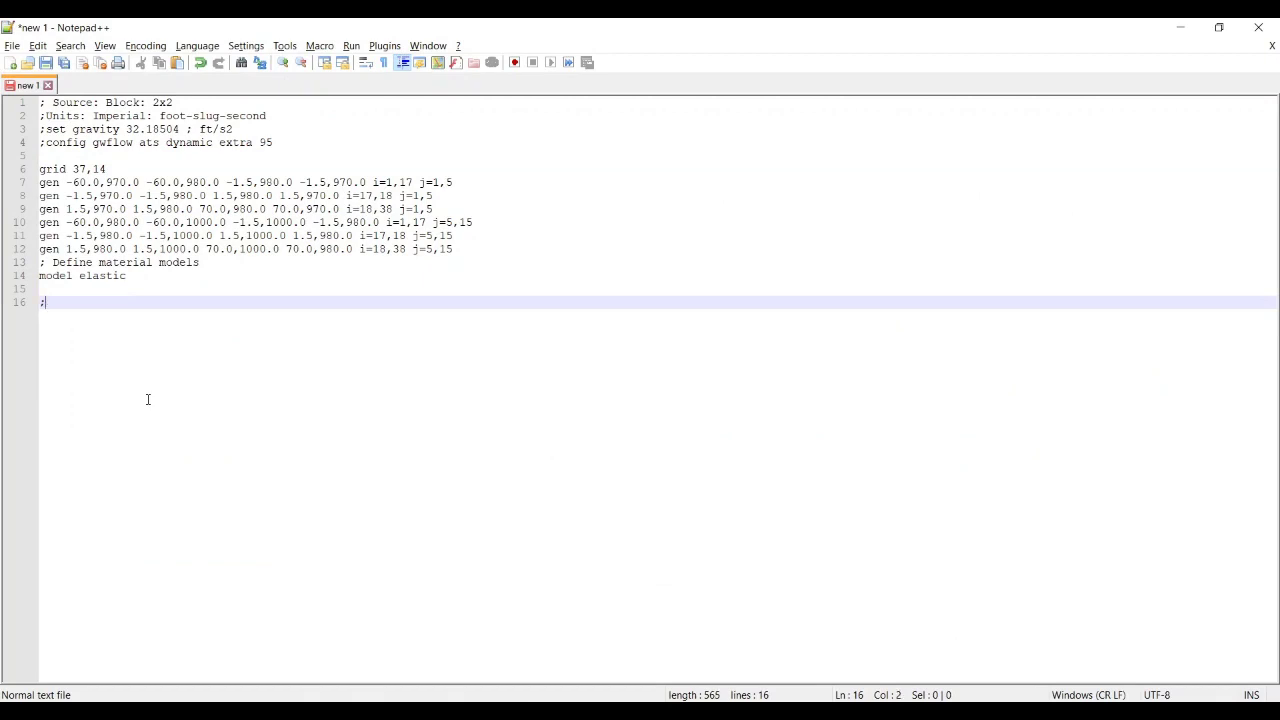
text(Shape mesh)
key(Return)
key(Return)
text(table 15 -60,980 -41.5,980 -1.5,1000 1.5,1000 21.5,990 24,990 44,980 70,980 generate table 15 model null region 1,14 model null region 37,14)
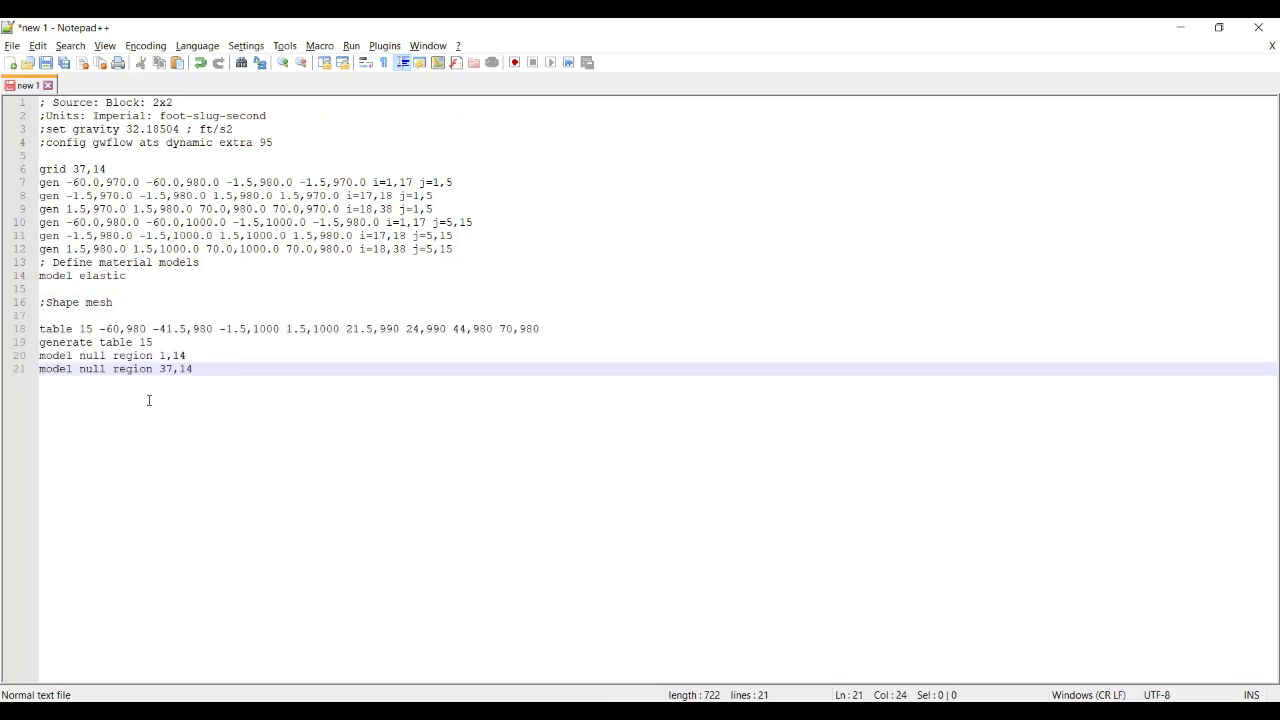
key(Return)
key(Return)
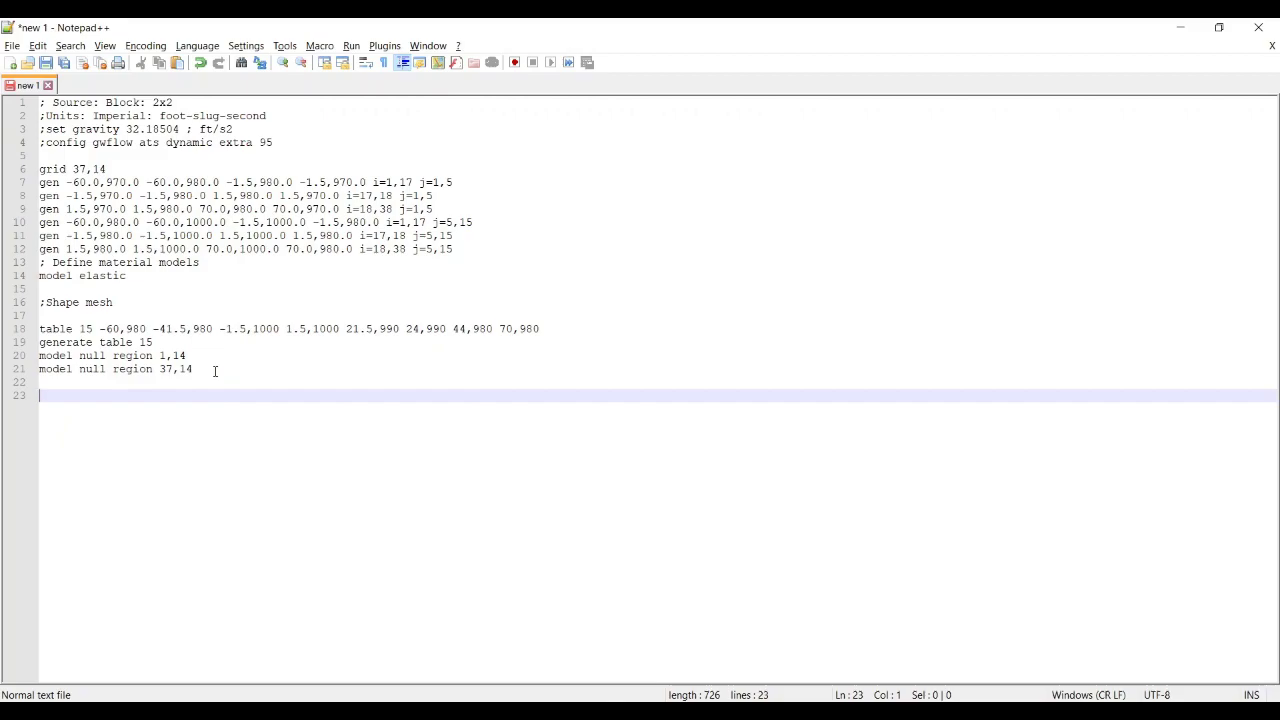
Switch to FLAC, go back from the project record to the console, and return to the Notepad++ script
key(alt+Tab)
key(ctrl+e)
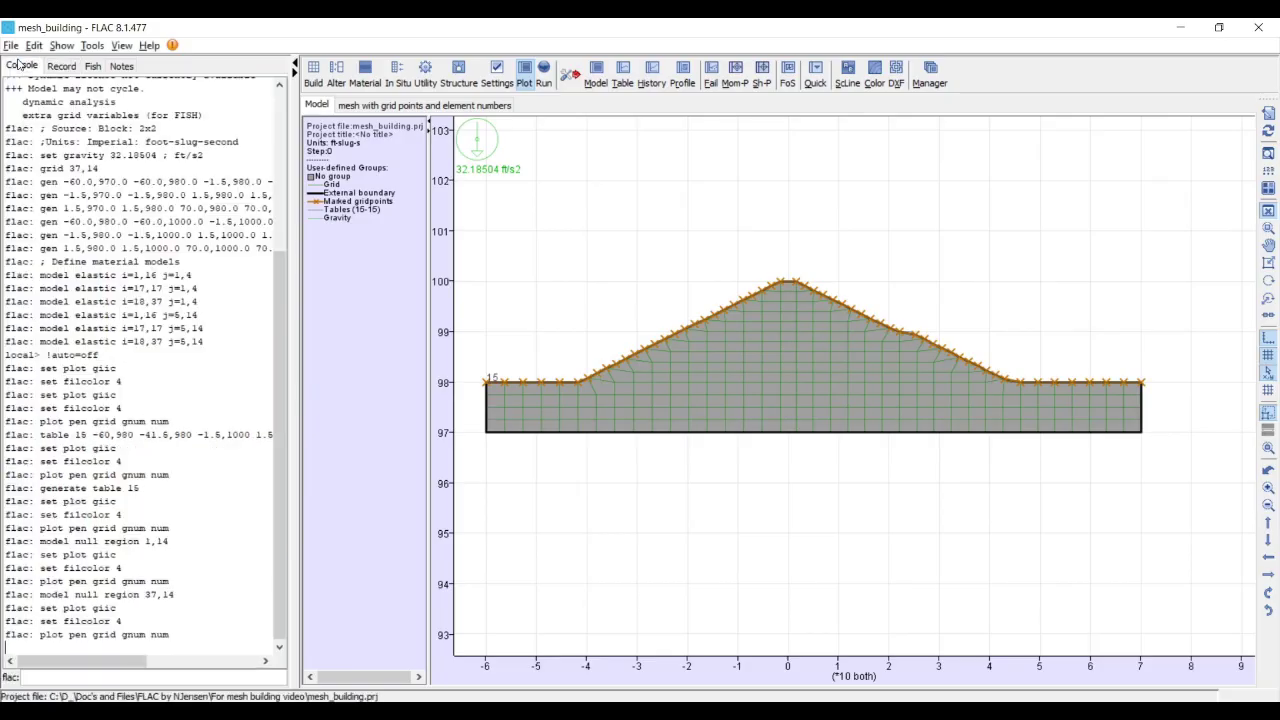
click(108, 676)
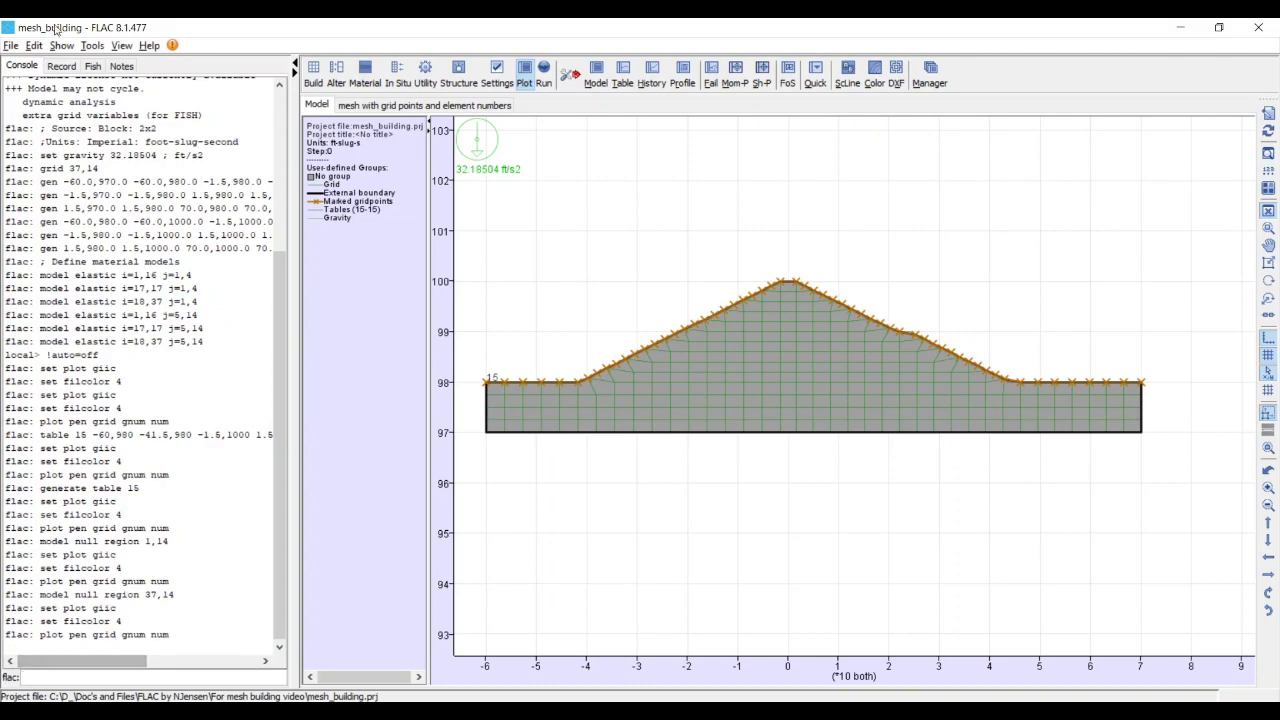
key(alt+Tab)
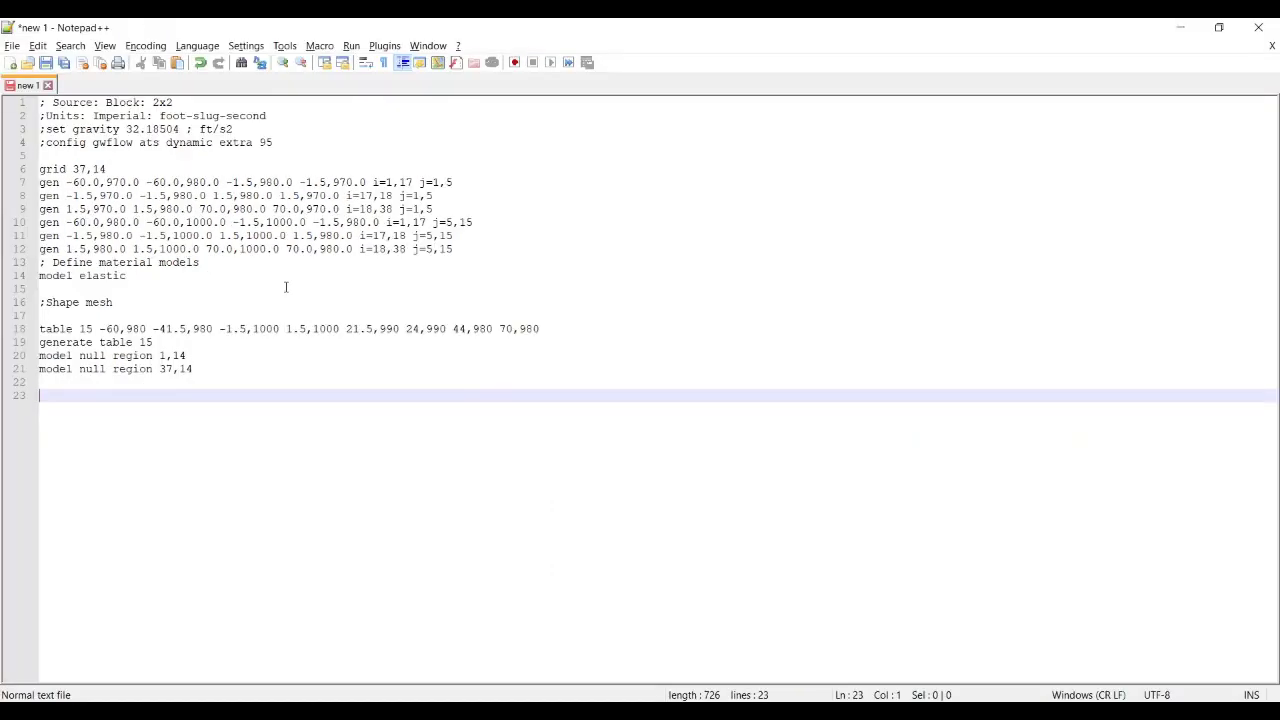